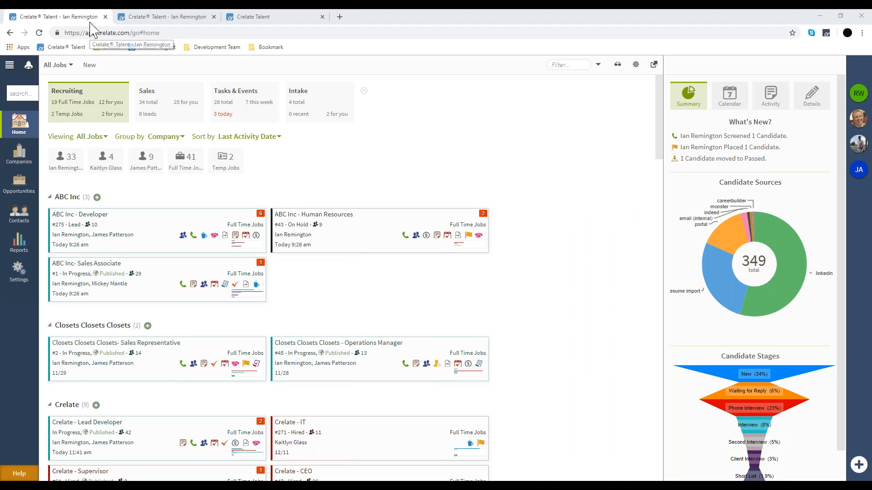
Switch the recruiting board to the Open Jobs view
{"action": "left_click", "coordinate": [70, 67]}
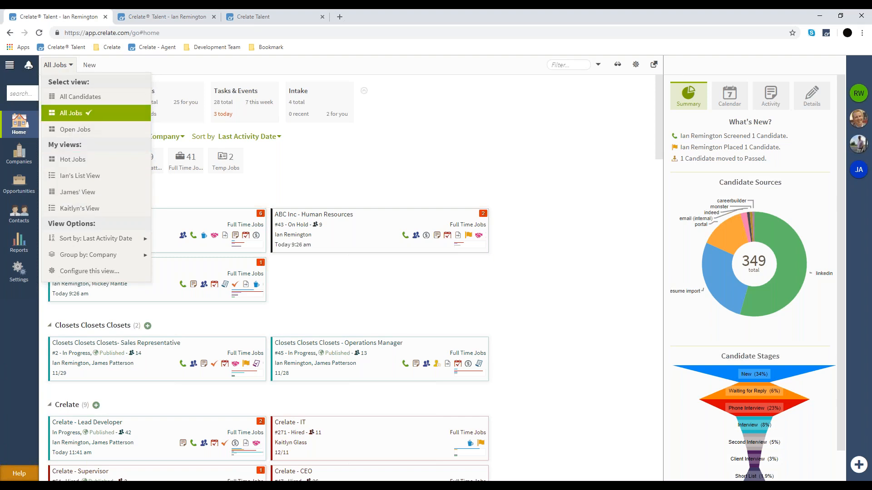
{"action": "left_click", "coordinate": [94, 132]}
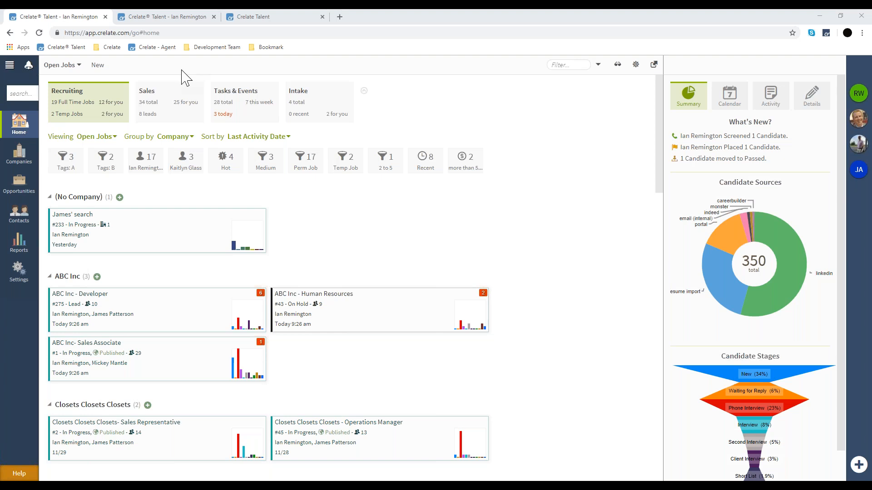
{"action": "scroll", "coordinate": [159, 142], "scroll_direction": "down", "scroll_amount": 1}
{"action": "scroll", "coordinate": [160, 142], "scroll_direction": "up", "scroll_amount": 1}
Narrow the open jobs to the first listed owner with Hot priority and Recent activity using the quick filters
{"action": "left_click", "coordinate": [155, 160]}
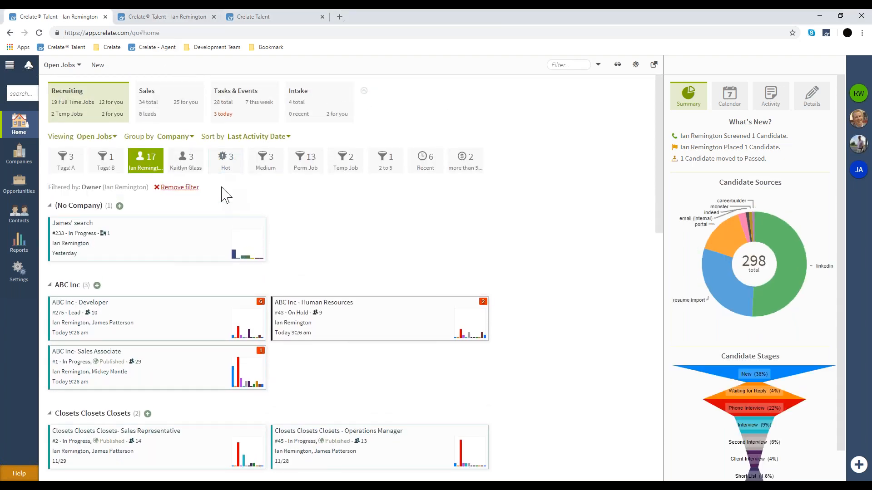
{"action": "left_click", "coordinate": [225, 162]}
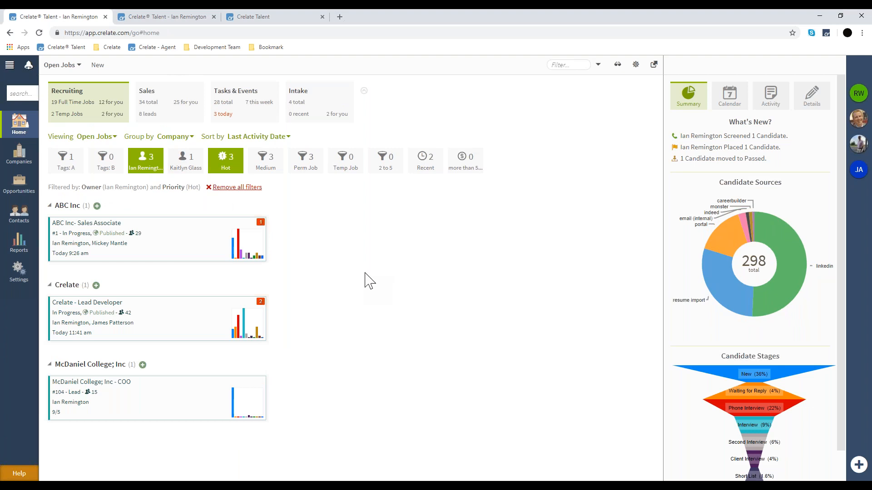
{"action": "left_click", "coordinate": [423, 164]}
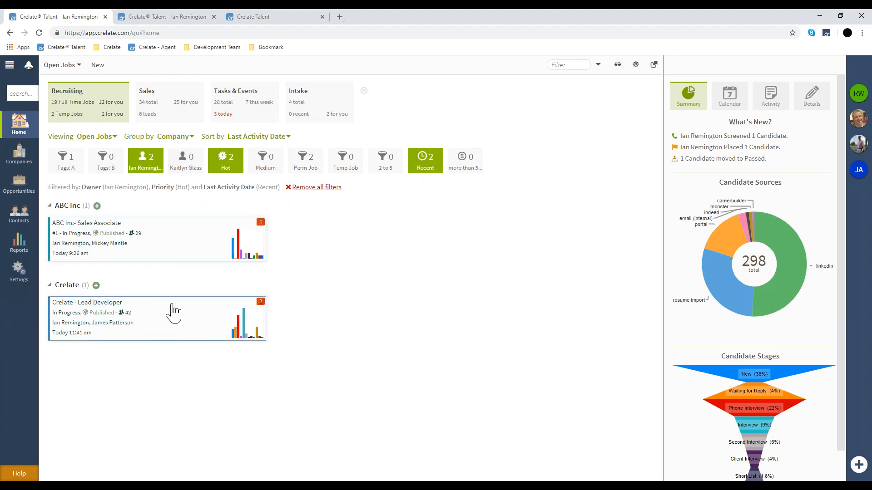
Replace the quick filters with the second listed owner and Hot priority, and finish by clearing all filters
{"action": "left_click", "coordinate": [422, 163]}
{"action": "left_click", "coordinate": [226, 163]}
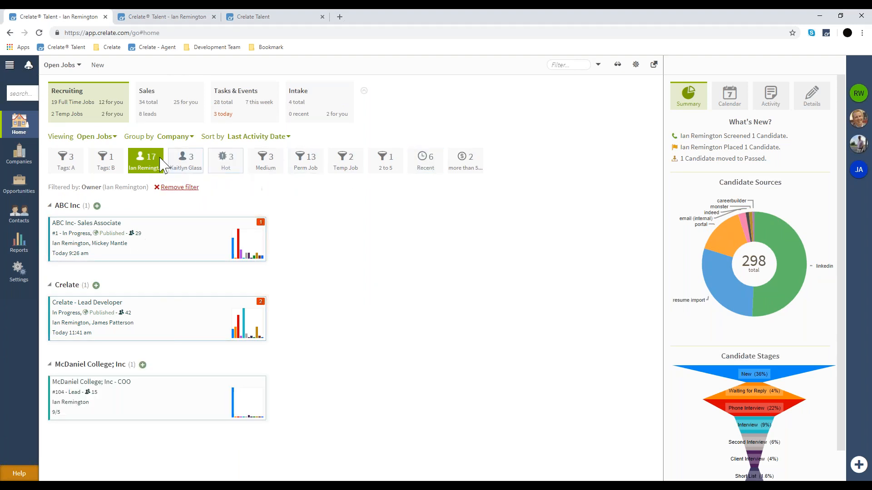
{"action": "left_click", "coordinate": [145, 163]}
{"action": "left_click", "coordinate": [228, 165]}
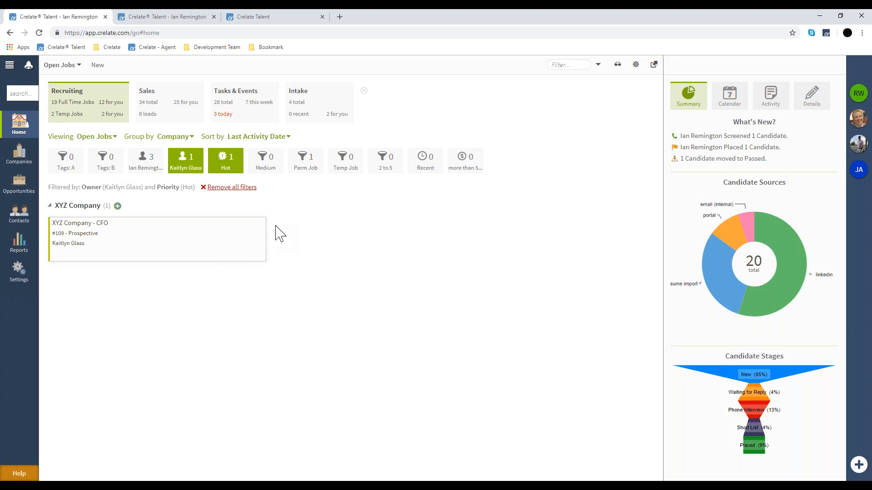
{"action": "left_click", "coordinate": [227, 187]}
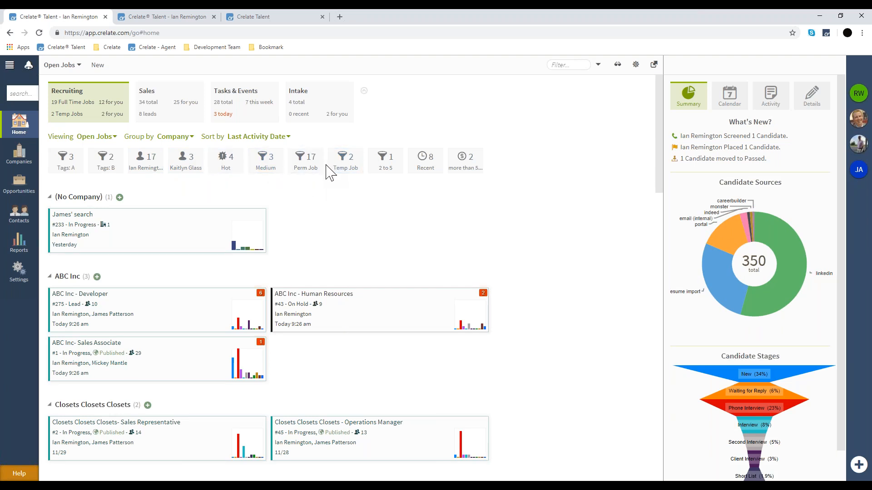
Filter the open jobs by the first listed owner and by the Has Placements activity
{"action": "left_click", "coordinate": [598, 65]}
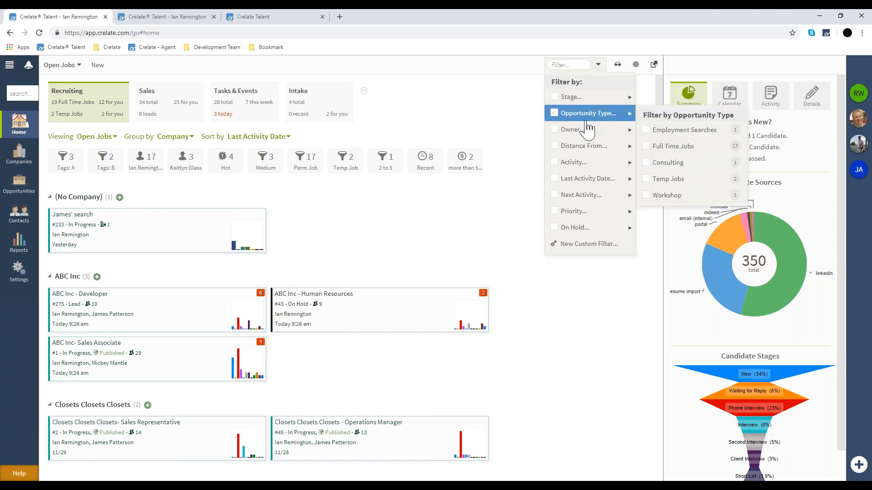
{"action": "mouse_move", "coordinate": [614, 135]}
{"action": "left_click", "coordinate": [658, 179]}
{"action": "mouse_move", "coordinate": [600, 168]}
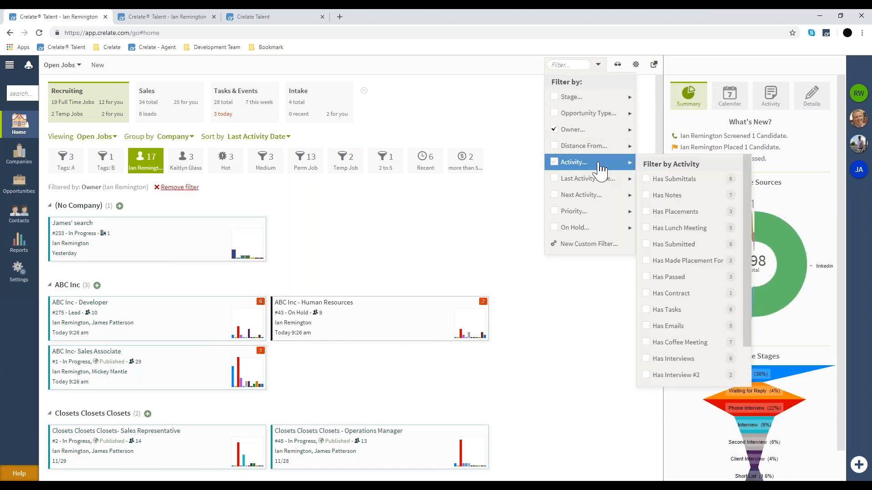
{"action": "left_click", "coordinate": [651, 212]}
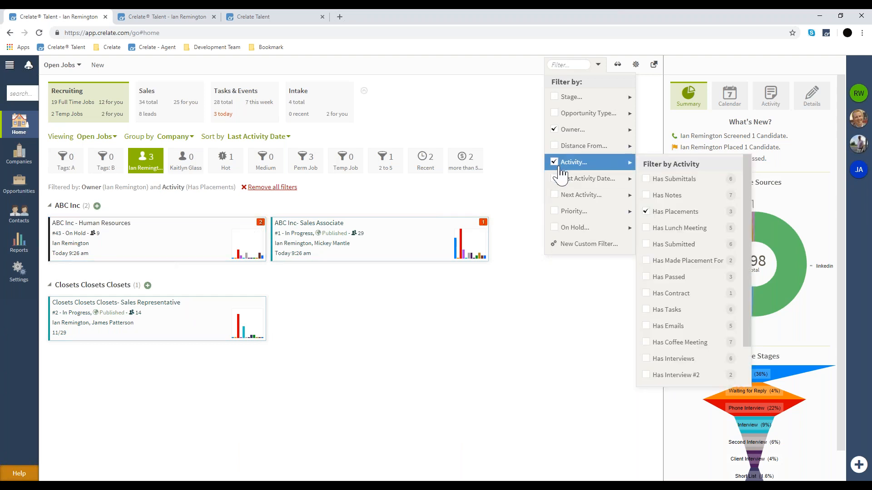
Add a Last 7 days filter on the last activity date, and finish by removing all filters
{"action": "mouse_move", "coordinate": [574, 200]}
{"action": "mouse_move", "coordinate": [618, 186]}
{"action": "left_click", "coordinate": [664, 212]}
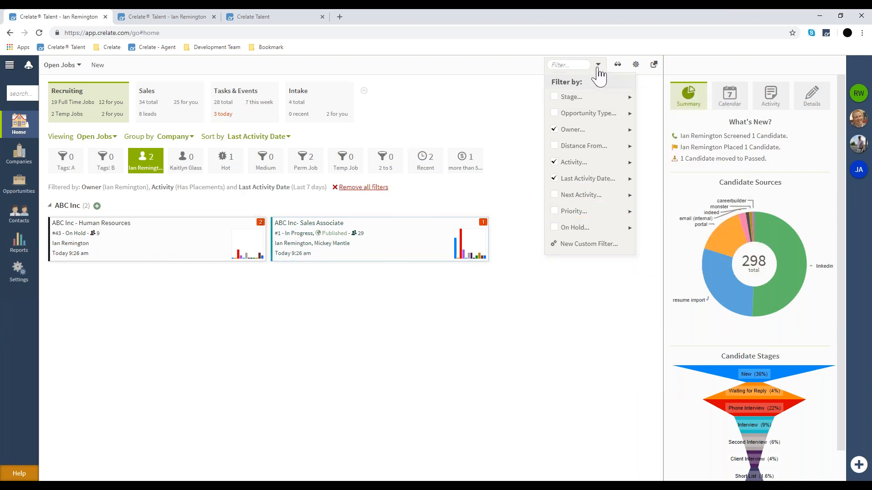
{"action": "left_click", "coordinate": [488, 94]}
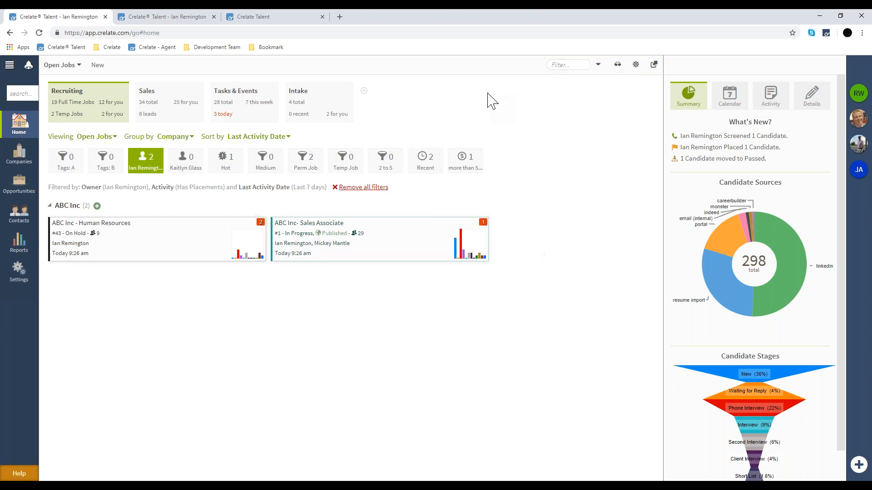
{"action": "left_click", "coordinate": [371, 188]}
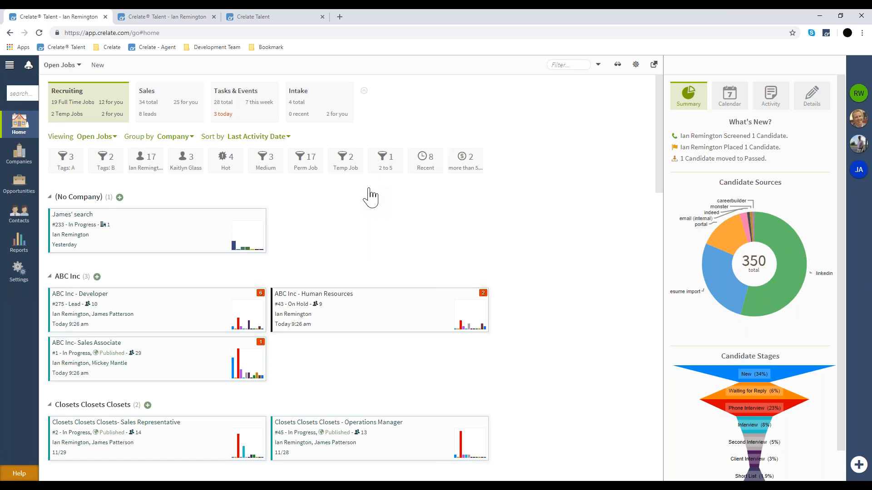
Open the Open Jobs view's configuration and try the XS tile size, returning it to XL
{"action": "left_click", "coordinate": [635, 64]}
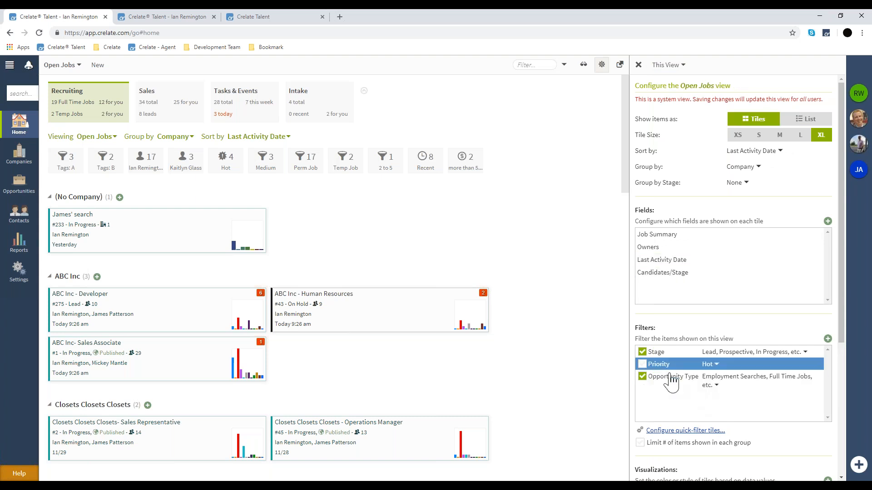
{"action": "scroll", "coordinate": [669, 368], "scroll_direction": "down", "scroll_amount": 1}
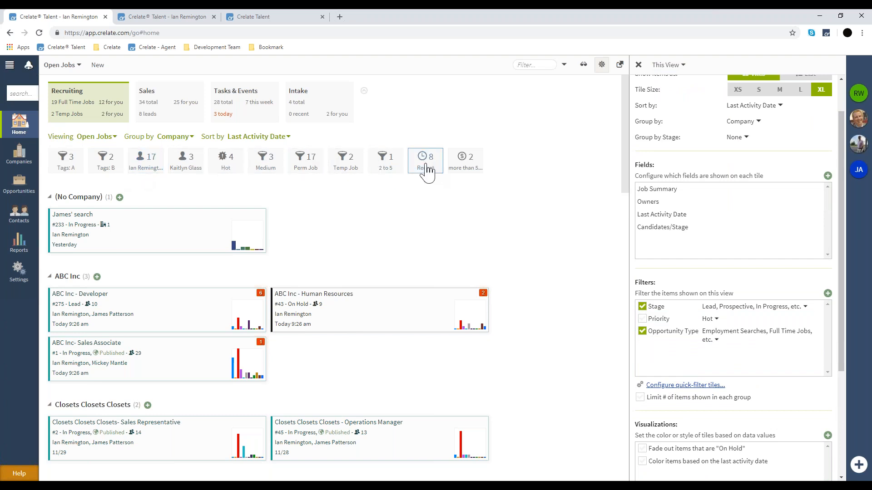
{"action": "scroll", "coordinate": [648, 379], "scroll_direction": "up", "scroll_amount": 1}
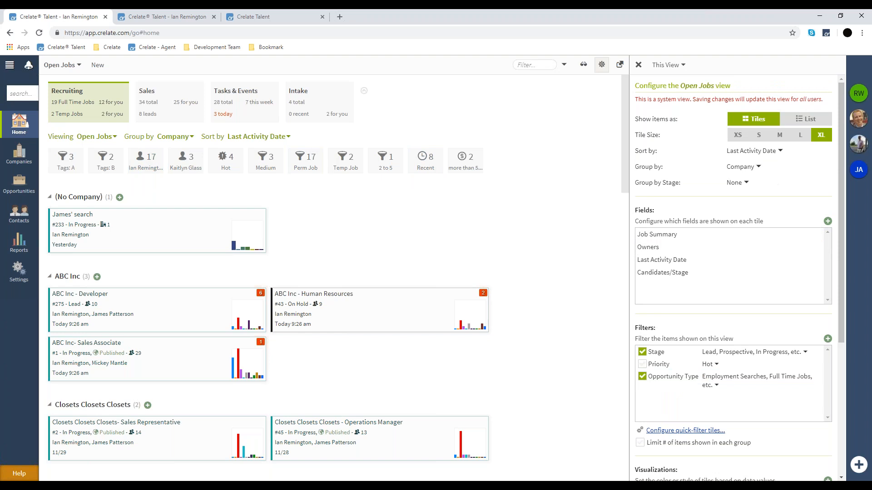
{"action": "left_click", "coordinate": [732, 135]}
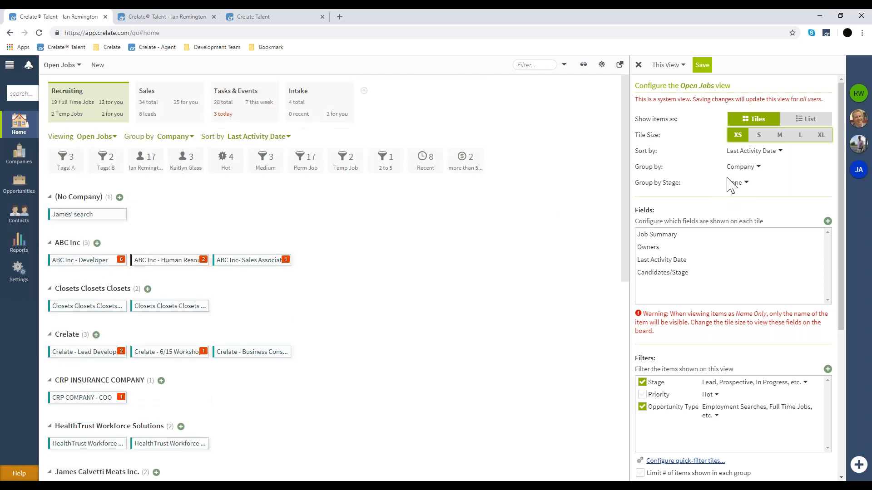
{"action": "left_click", "coordinate": [820, 135]}
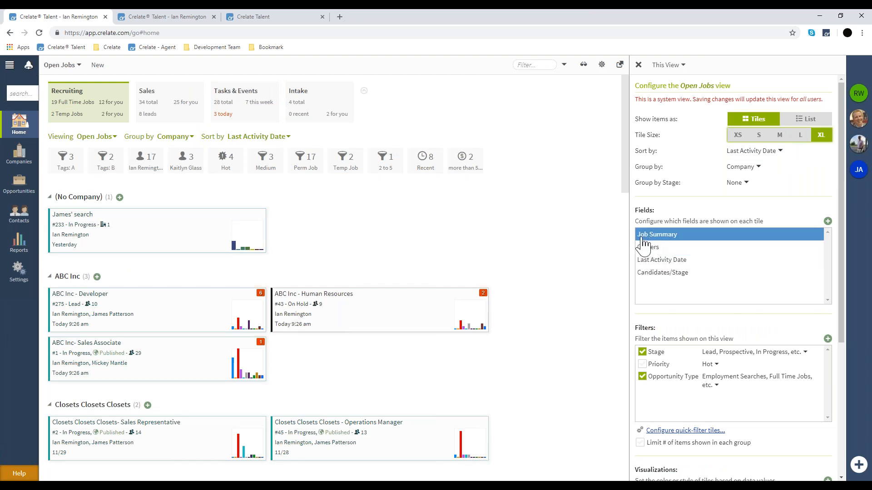
Examine the Job Summary, Owners and Last Activity Date fields and the candidate stage charts on the job tiles
{"action": "left_click", "coordinate": [654, 250]}
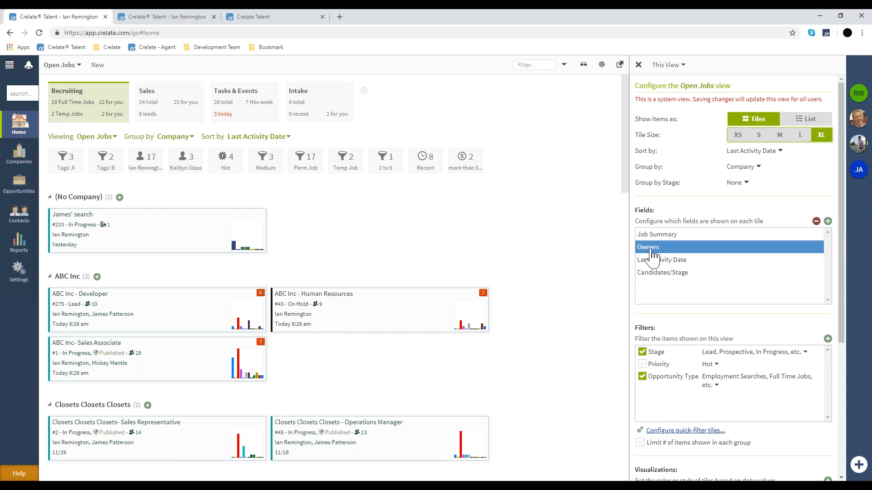
{"action": "left_click", "coordinate": [665, 264]}
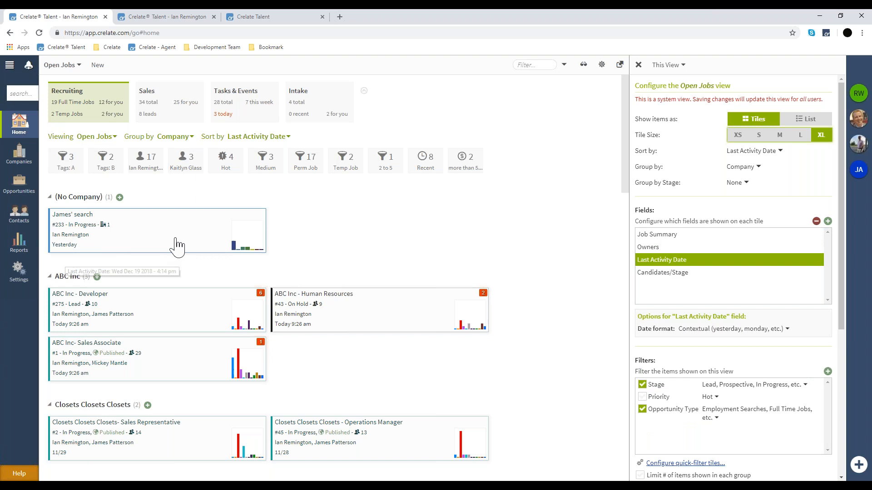
{"action": "mouse_move", "coordinate": [249, 257]}
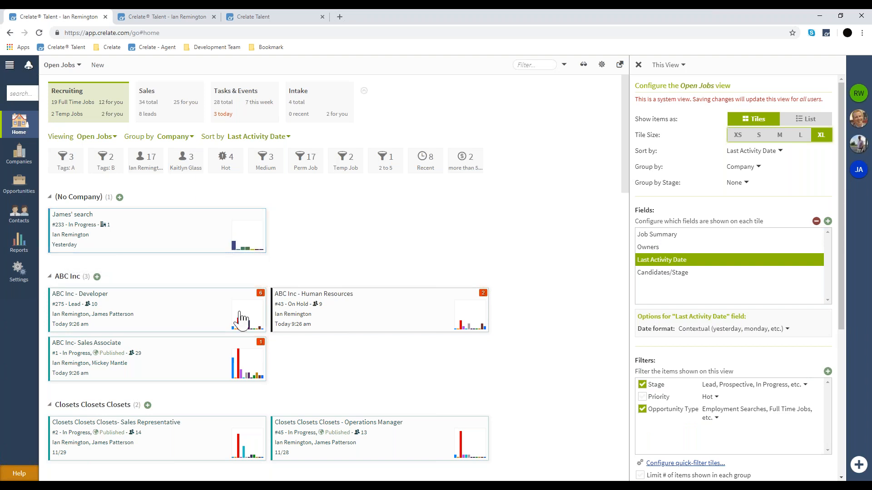
{"action": "mouse_move", "coordinate": [248, 384]}
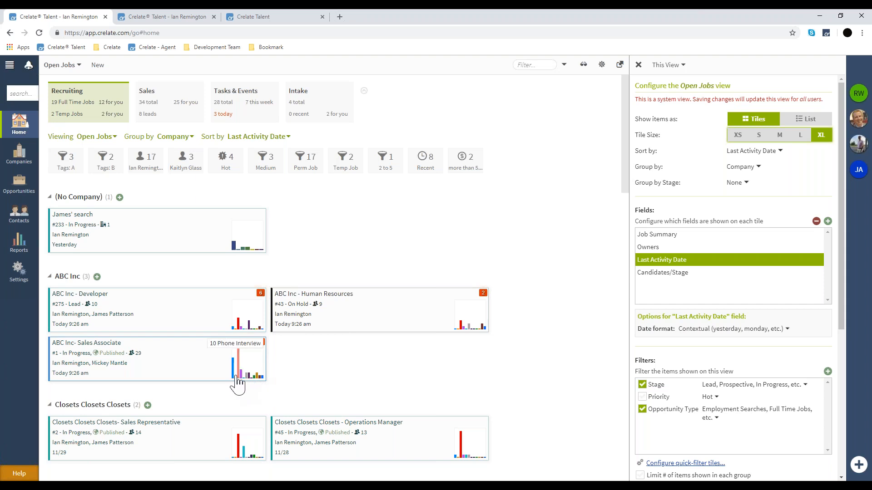
{"action": "scroll", "coordinate": [370, 351], "scroll_direction": "down", "scroll_amount": 3}
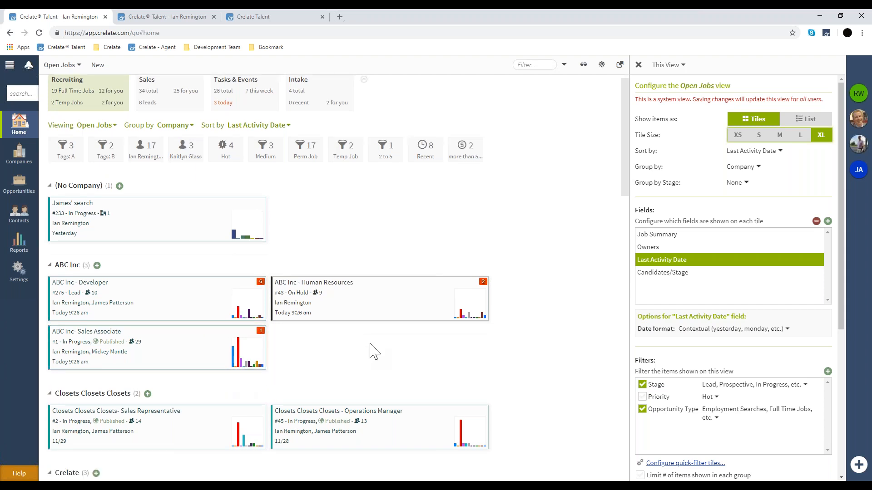
{"action": "mouse_move", "coordinate": [241, 234]}
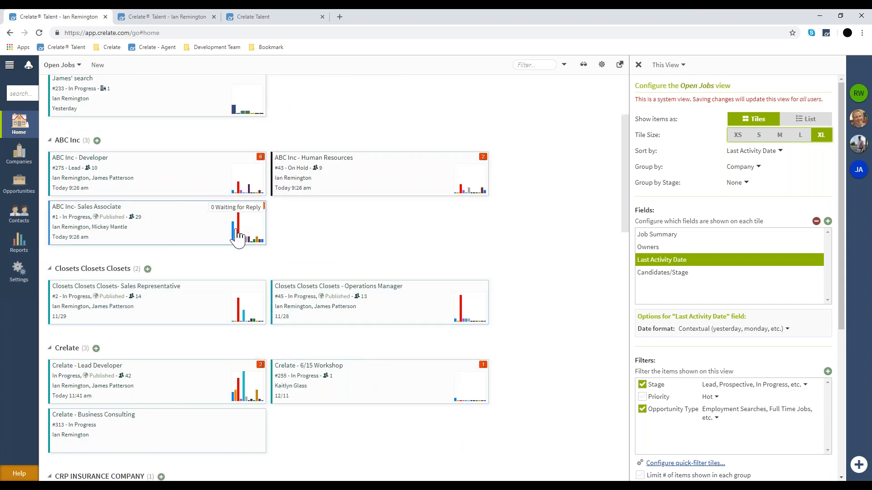
{"action": "scroll", "coordinate": [237, 237], "scroll_direction": "down", "scroll_amount": 3}
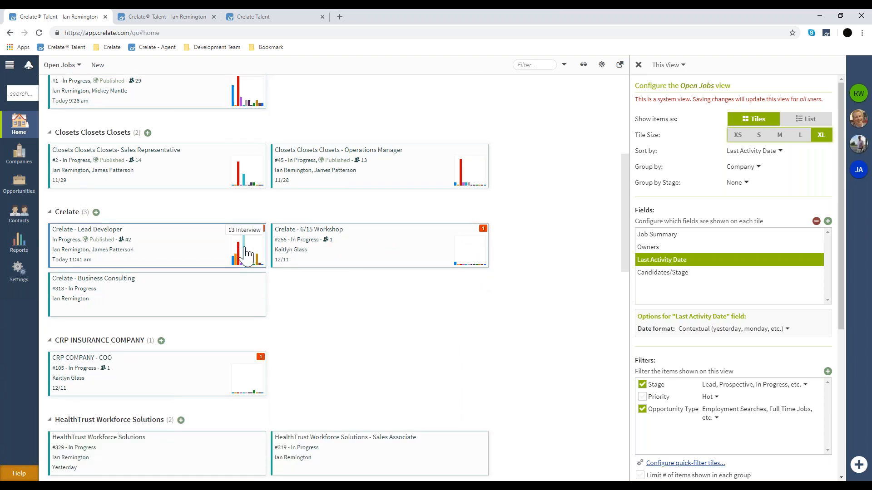
{"action": "scroll", "coordinate": [256, 284], "scroll_direction": "down", "scroll_amount": 2}
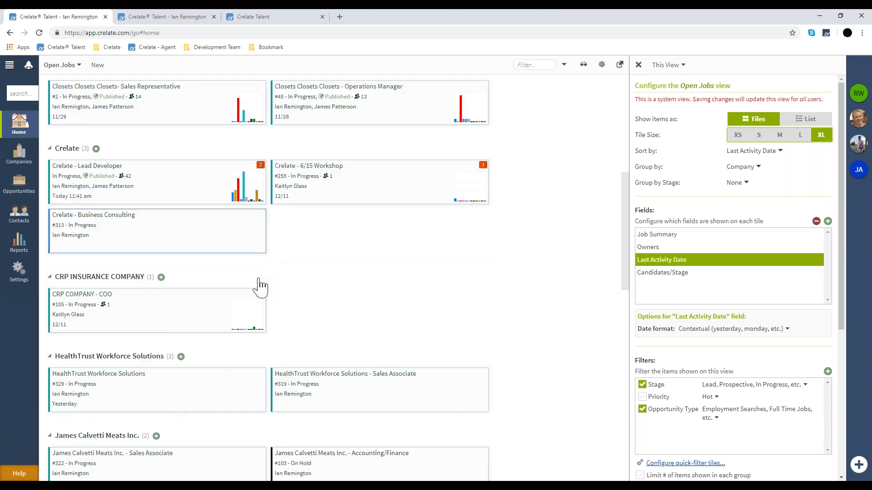
{"action": "scroll", "coordinate": [259, 287], "scroll_direction": "down", "scroll_amount": 4}
{"action": "scroll", "coordinate": [259, 285], "scroll_direction": "up", "scroll_amount": 8}
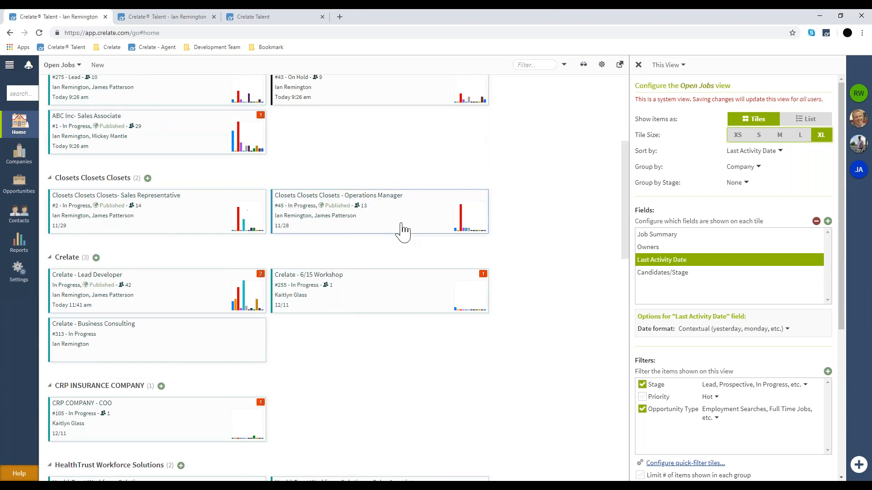
{"action": "scroll", "coordinate": [402, 232], "scroll_direction": "up", "scroll_amount": 5}
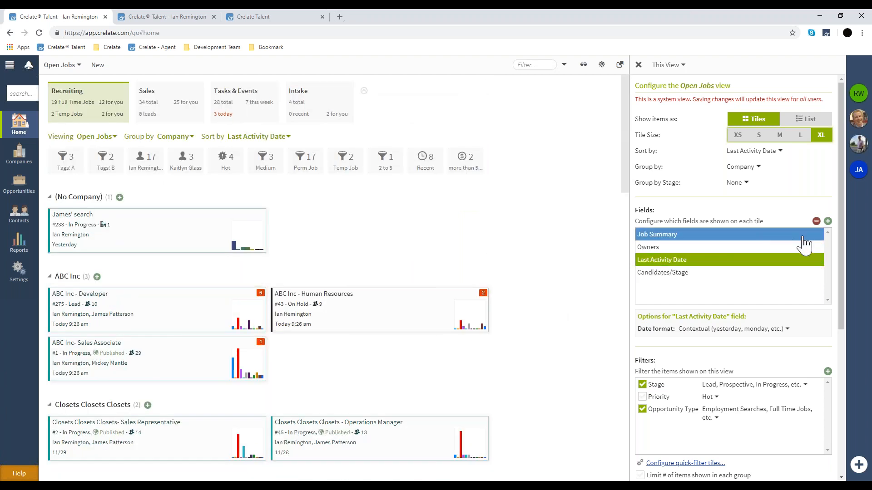
Add the Expected Value field to the job tiles and place it directly below Job Summary in the field order
{"action": "left_click", "coordinate": [827, 222]}
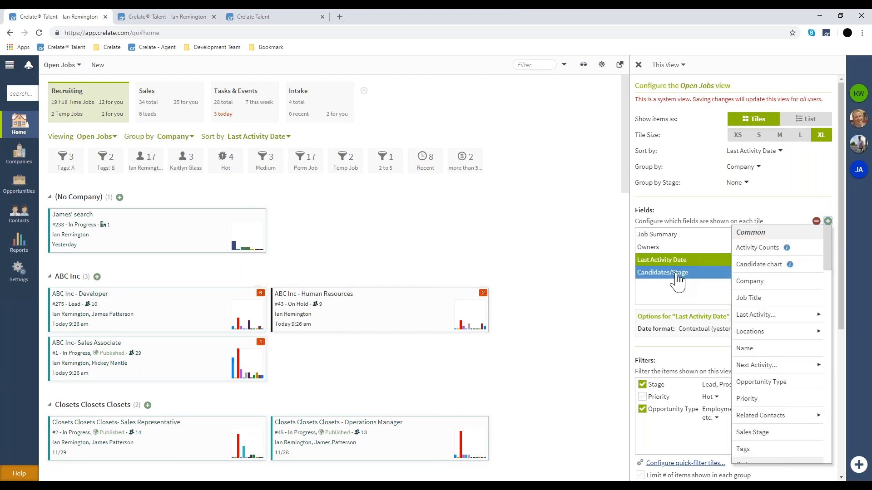
{"action": "scroll", "coordinate": [757, 390], "scroll_direction": "down", "scroll_amount": 1}
{"action": "scroll", "coordinate": [757, 389], "scroll_direction": "down", "scroll_amount": 6}
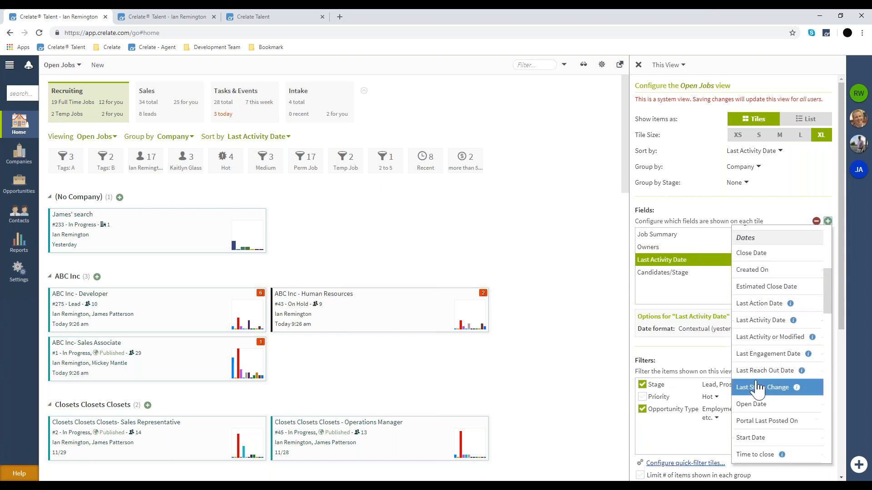
{"action": "scroll", "coordinate": [757, 390], "scroll_direction": "down", "scroll_amount": 5}
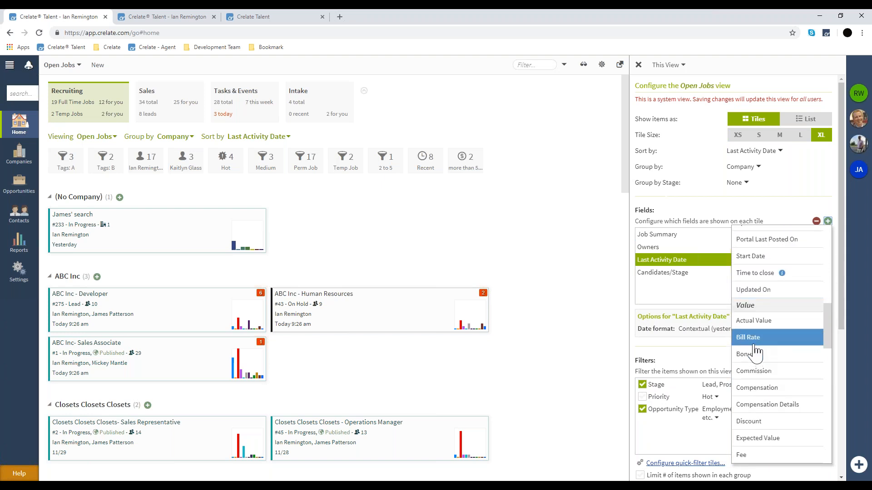
{"action": "scroll", "coordinate": [756, 354], "scroll_direction": "down", "scroll_amount": 5}
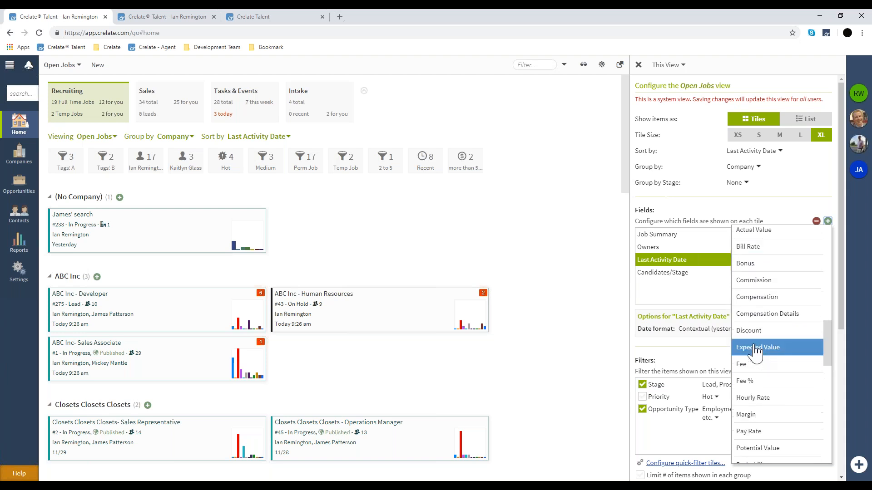
{"action": "left_click", "coordinate": [759, 349]}
{"action": "left_click_drag", "start_coordinate": [675, 286], "coordinate": [675, 248]}
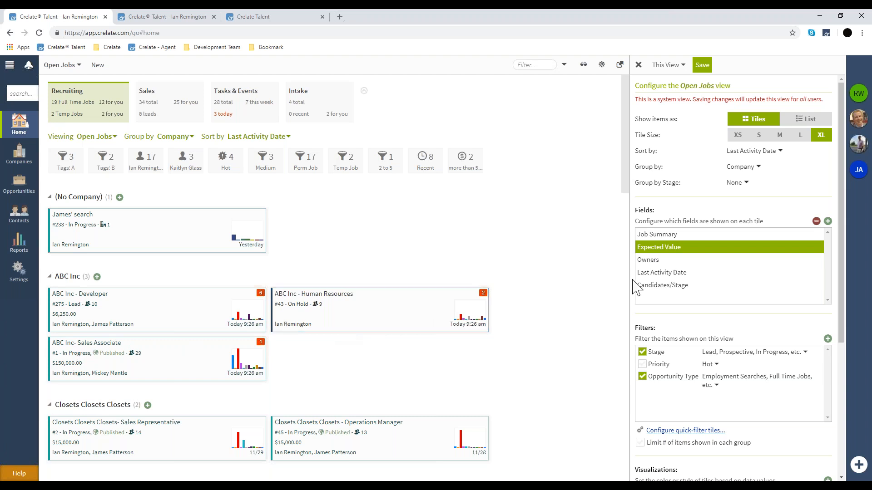
{"action": "left_click", "coordinate": [646, 274]}
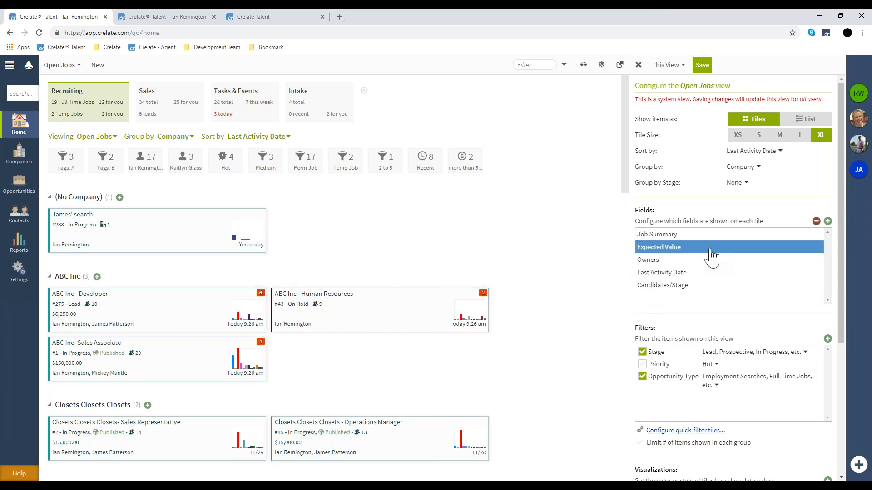
Remove the Expected Value field from the job tiles and move Last Activity Date above Job Summary in the field order
{"action": "left_click", "coordinate": [816, 221]}
{"action": "left_click_drag", "start_coordinate": [655, 260], "coordinate": [659, 240]}
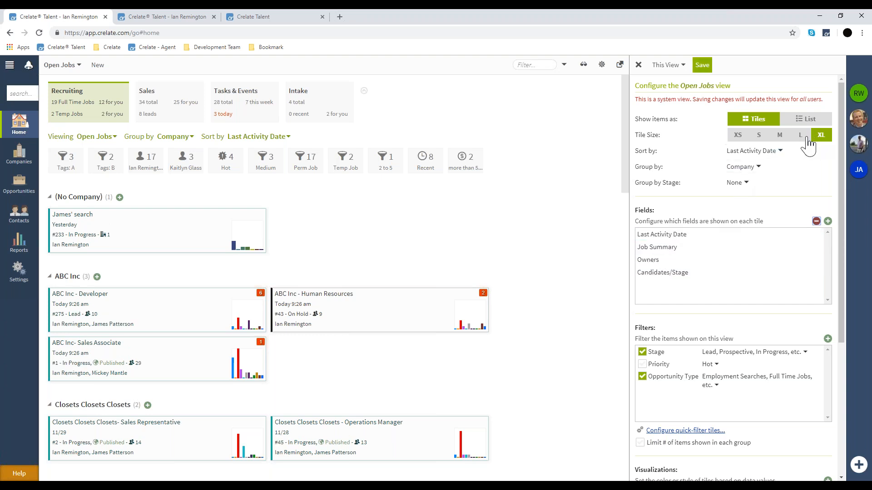
Try the M and L tile sizes on the job tiles and return the size to XL
{"action": "left_click", "coordinate": [779, 136]}
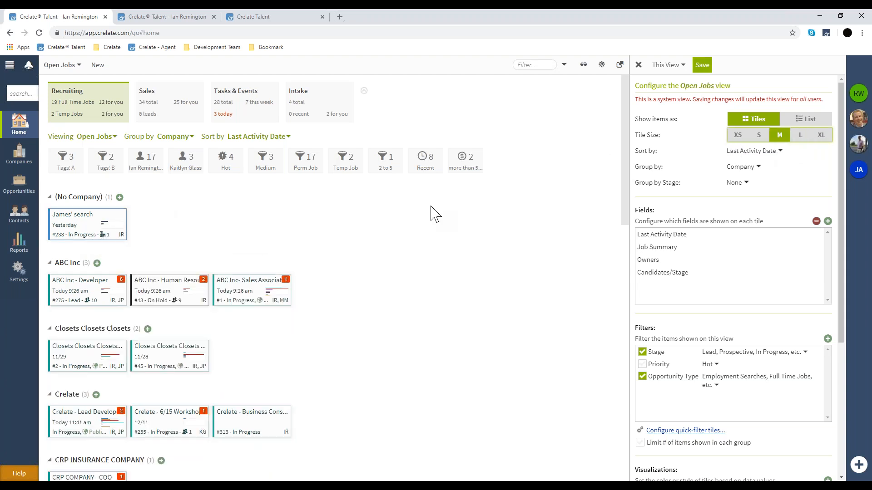
{"action": "left_click", "coordinate": [801, 137]}
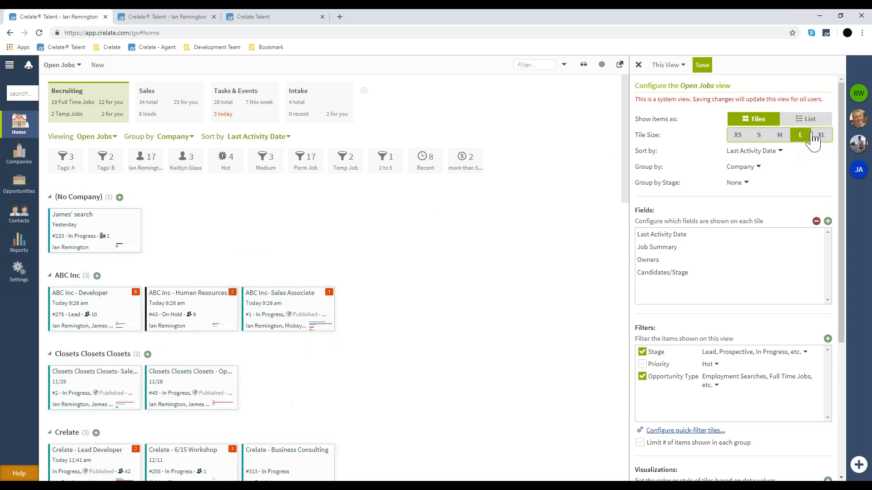
{"action": "left_click", "coordinate": [818, 135]}
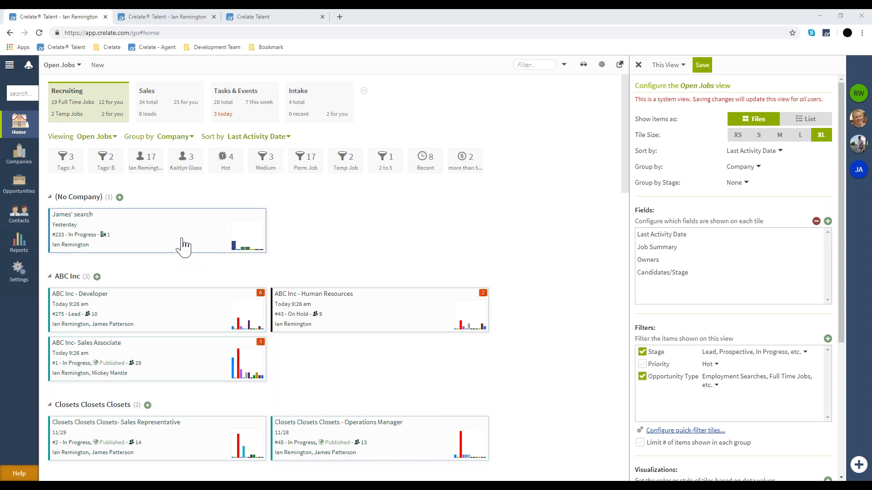
{"action": "left_click", "coordinate": [71, 66]}
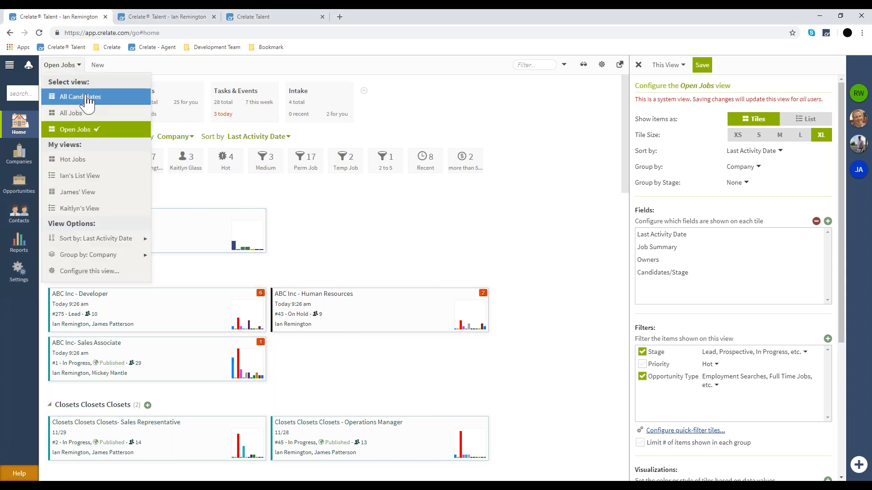
{"action": "left_click", "coordinate": [68, 68]}
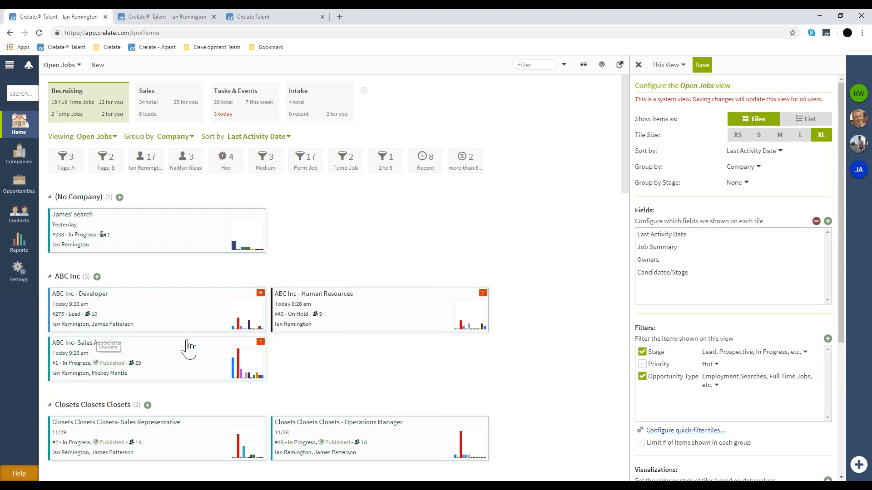
Show the items as a list and add the Opportunity Type, Primary location and Company columns
{"action": "left_click", "coordinate": [804, 123]}
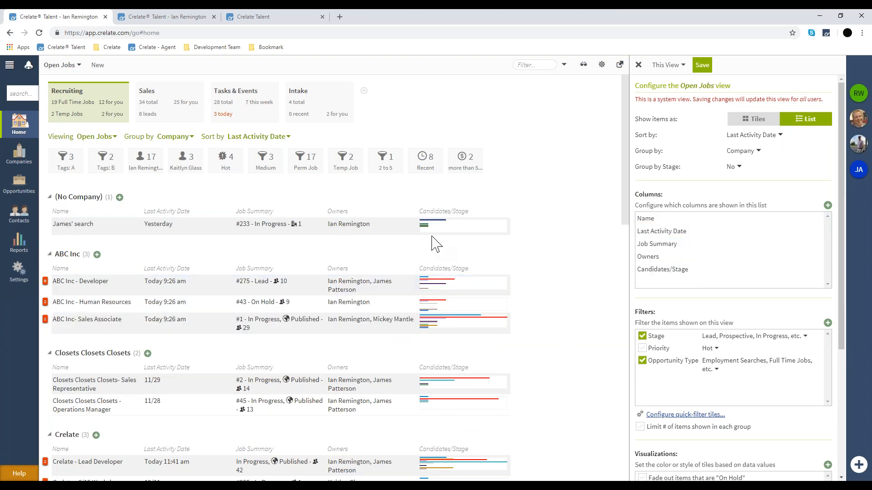
{"action": "left_click", "coordinate": [827, 206]}
{"action": "mouse_move", "coordinate": [779, 352]}
{"action": "left_click", "coordinate": [778, 370]}
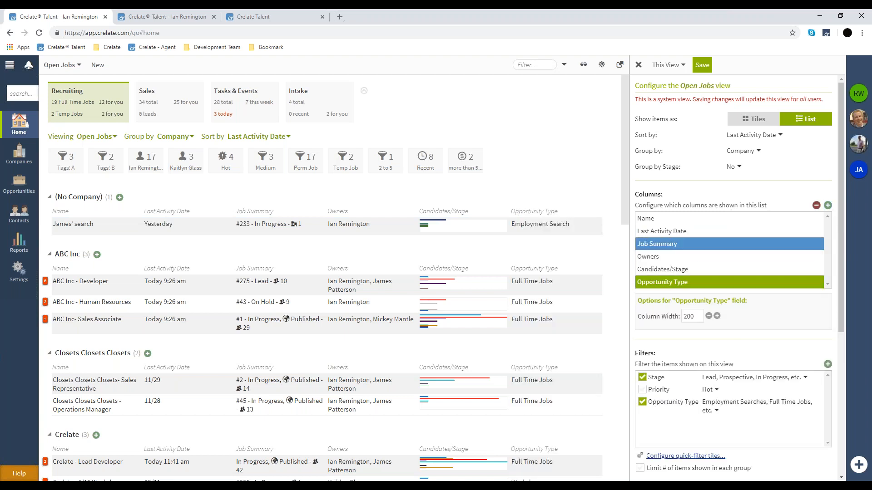
{"action": "left_click", "coordinate": [828, 206]}
{"action": "mouse_move", "coordinate": [772, 316]}
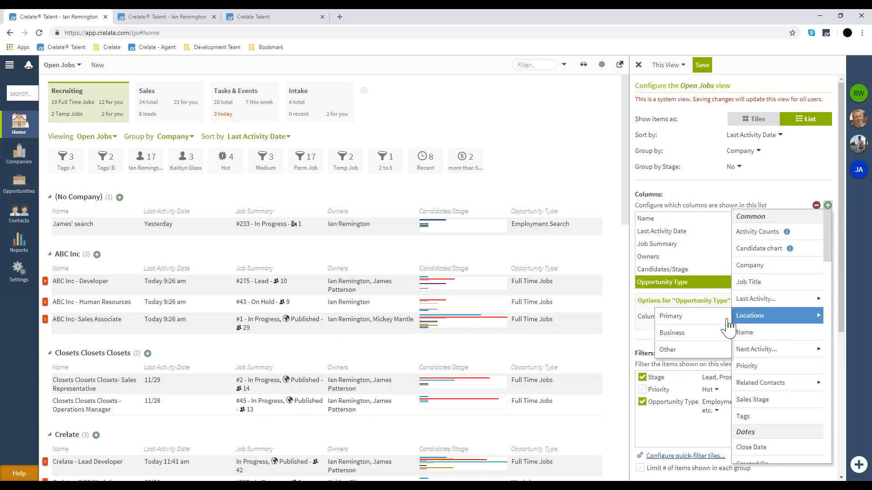
{"action": "left_click", "coordinate": [702, 318]}
{"action": "left_click", "coordinate": [827, 205]}
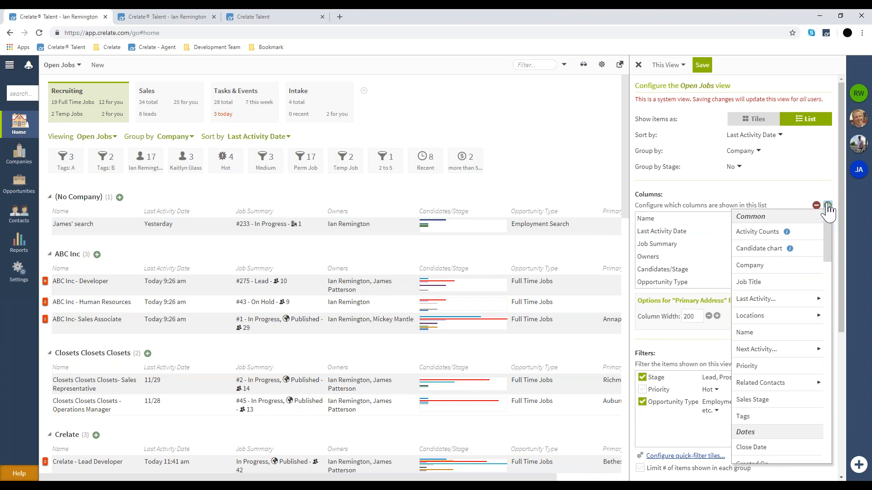
{"action": "left_click", "coordinate": [765, 272]}
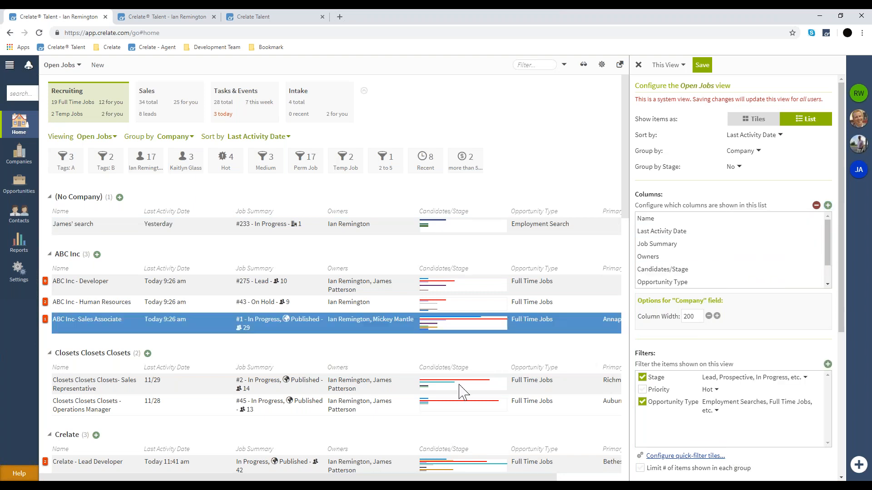
Reorder the list columns so that Owners, Name and Opportunity Type come first, in that order
{"action": "left_click_drag", "start_coordinate": [318, 480], "coordinate": [272, 476]}
{"action": "left_click_drag", "start_coordinate": [649, 282], "coordinate": [658, 220]}
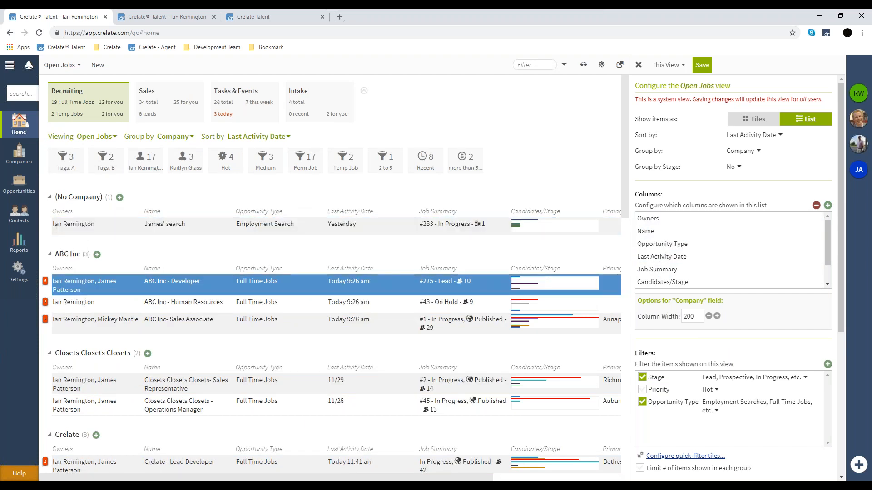
{"action": "left_click", "coordinate": [676, 283]}
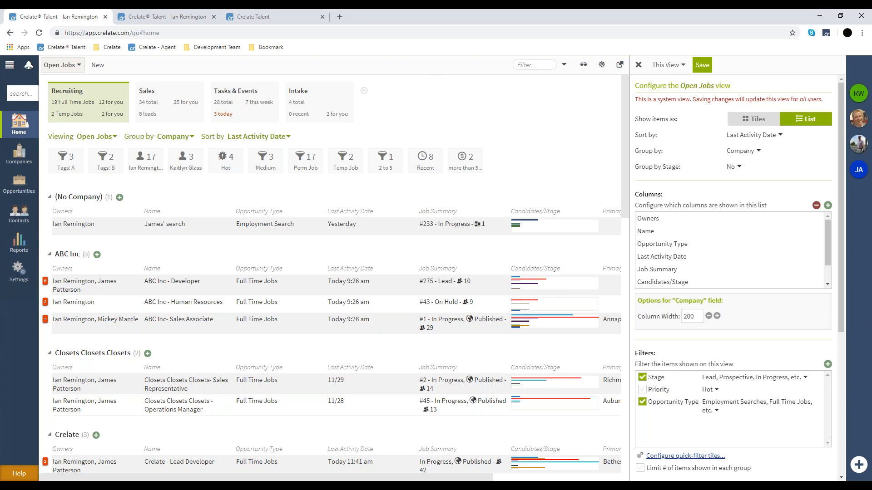
{"action": "left_click", "coordinate": [83, 69]}
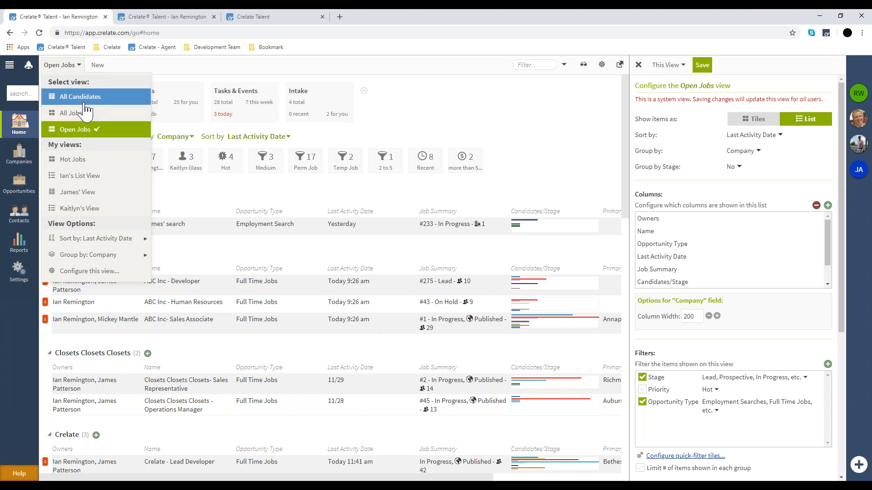
{"action": "left_click", "coordinate": [546, 110]}
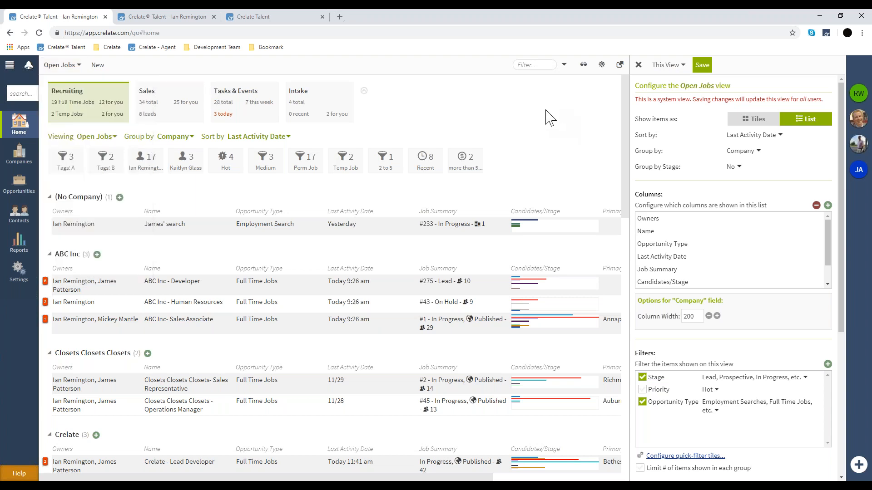
Save the configuration as a new unshared view named with the owner's first name plus "test view", and check it among the personal views
{"action": "left_click", "coordinate": [667, 65]}
{"action": "left_click", "coordinate": [675, 85]}
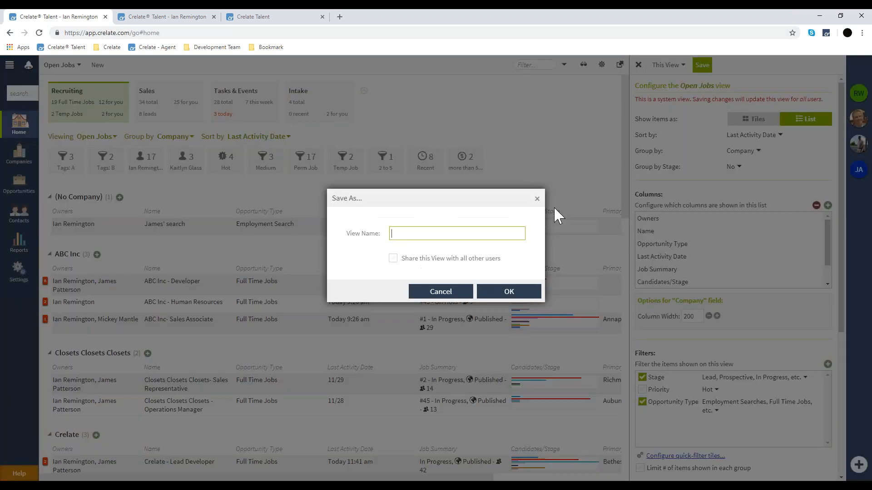
{"action": "type", "text": "Ian"}
{"action": "left_click", "coordinate": [509, 294]}
{"action": "scroll", "coordinate": [86, 79], "scroll_direction": "down", "scroll_amount": 1}
{"action": "left_click", "coordinate": [76, 68]}
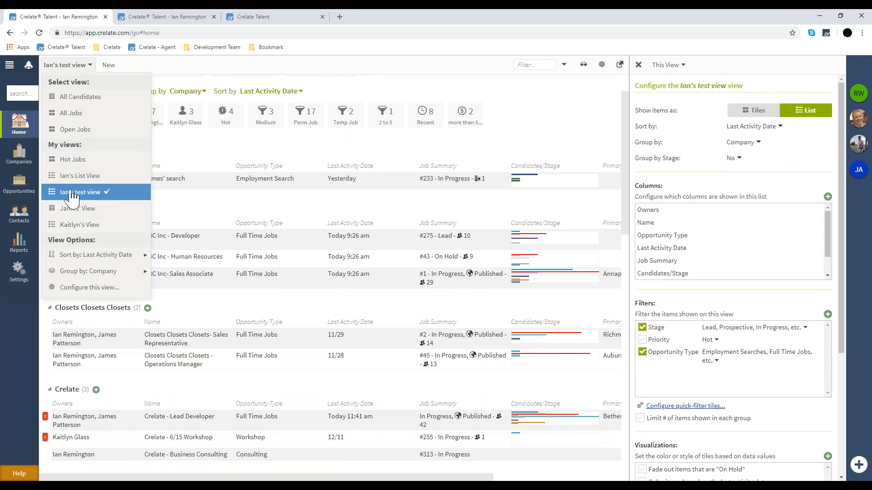
{"action": "left_click", "coordinate": [565, 117]}
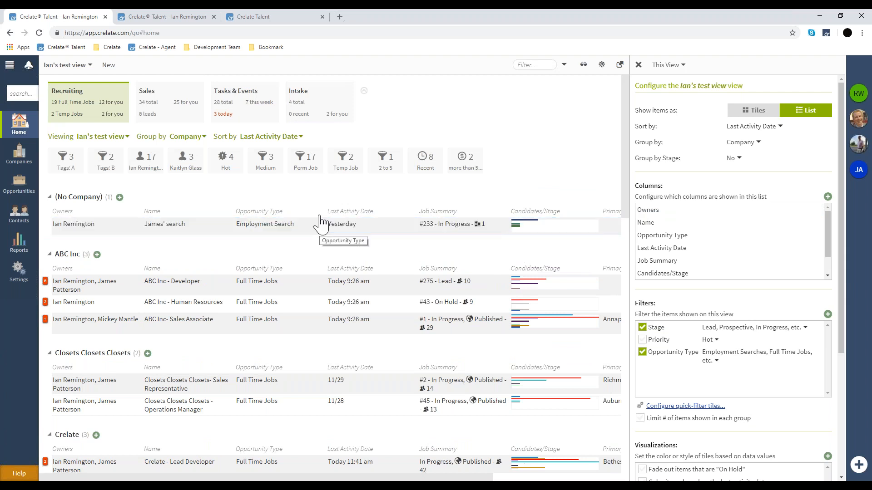
Switch the new test view from the list back to the tile display
{"action": "left_click", "coordinate": [732, 111]}
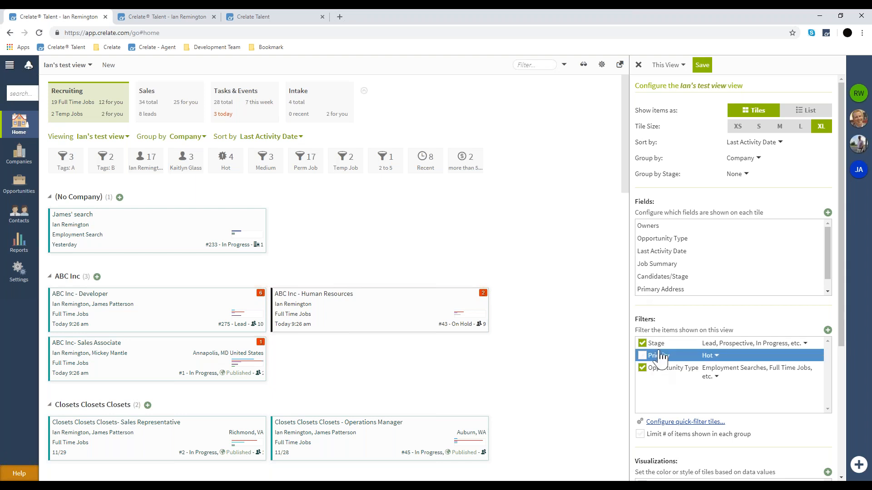
{"action": "scroll", "coordinate": [663, 354], "scroll_direction": "down", "scroll_amount": 2}
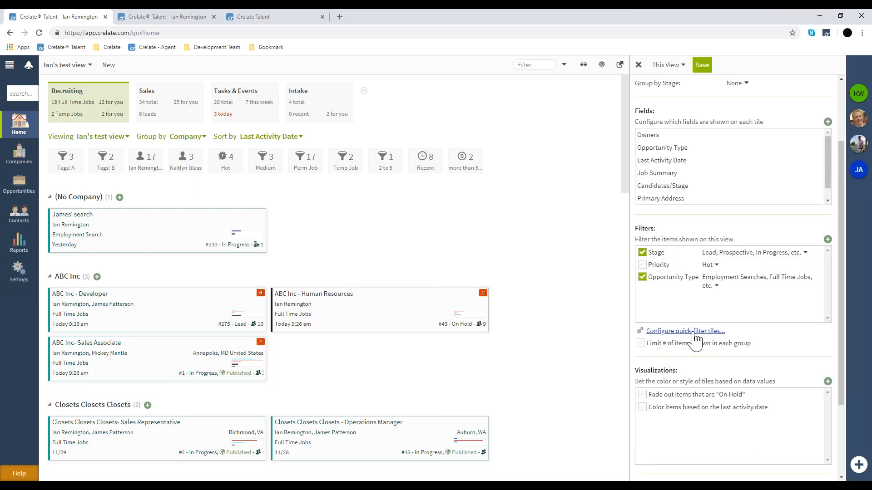
Try filtering the board by both owners with the quick-filter tiles, and remove the filter
{"action": "left_click", "coordinate": [186, 161]}
{"action": "left_click", "coordinate": [145, 163]}
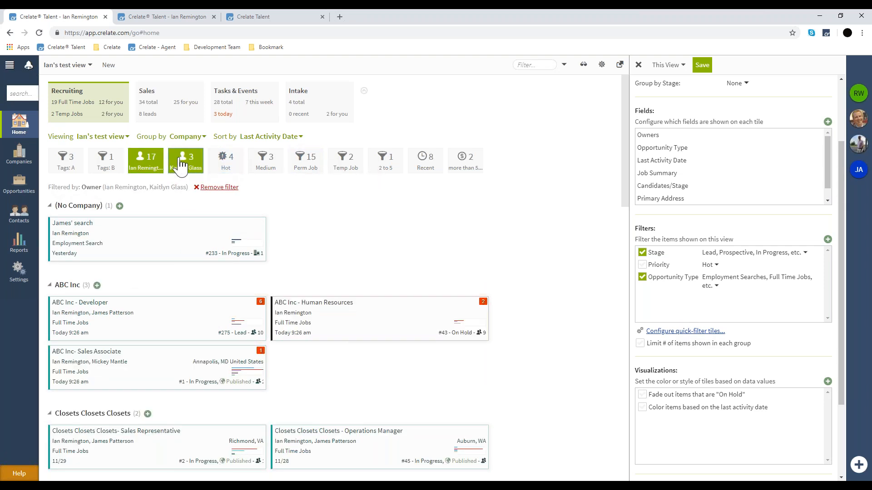
{"action": "left_click", "coordinate": [217, 187]}
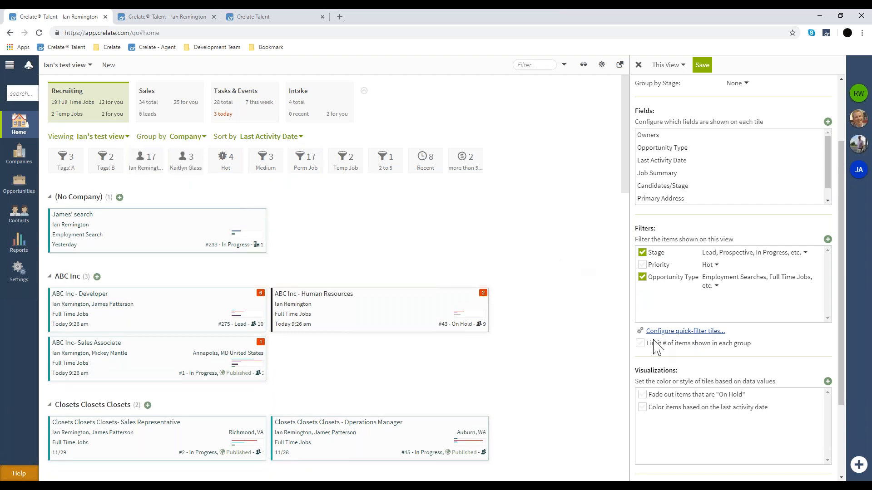
Open the quick-filter tile configuration and examine the filter types that can be added as new tiles
{"action": "left_click", "coordinate": [681, 331]}
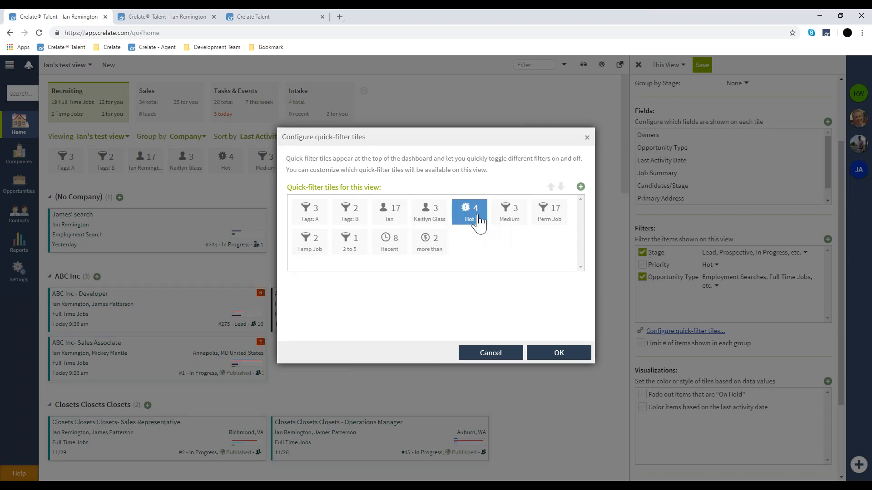
{"action": "left_click", "coordinate": [581, 186]}
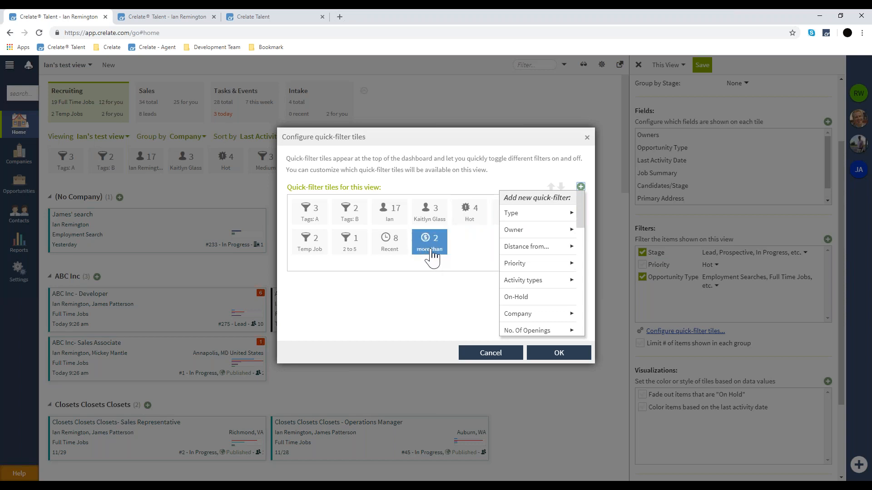
{"action": "scroll", "coordinate": [539, 263], "scroll_direction": "down", "scroll_amount": 1}
{"action": "scroll", "coordinate": [539, 266], "scroll_direction": "down", "scroll_amount": 1}
{"action": "scroll", "coordinate": [539, 266], "scroll_direction": "up", "scroll_amount": 3}
{"action": "scroll", "coordinate": [539, 265], "scroll_direction": "down", "scroll_amount": 3}
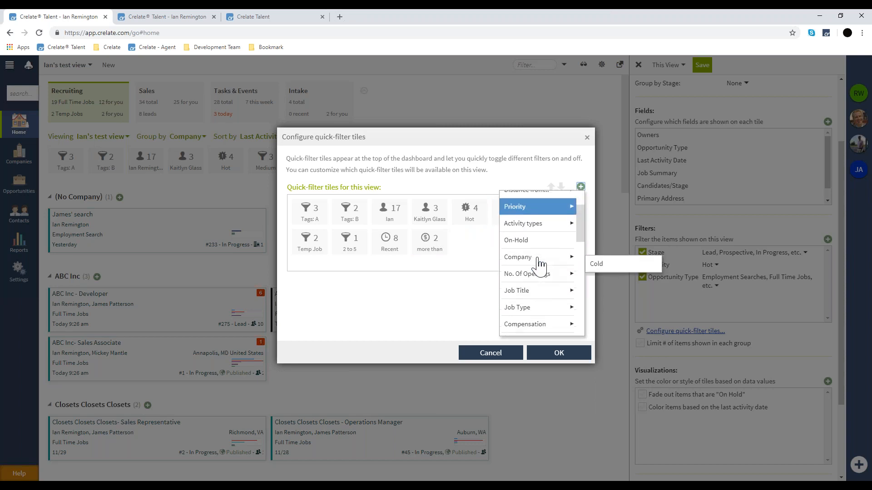
{"action": "scroll", "coordinate": [539, 264], "scroll_direction": "down", "scroll_amount": 6}
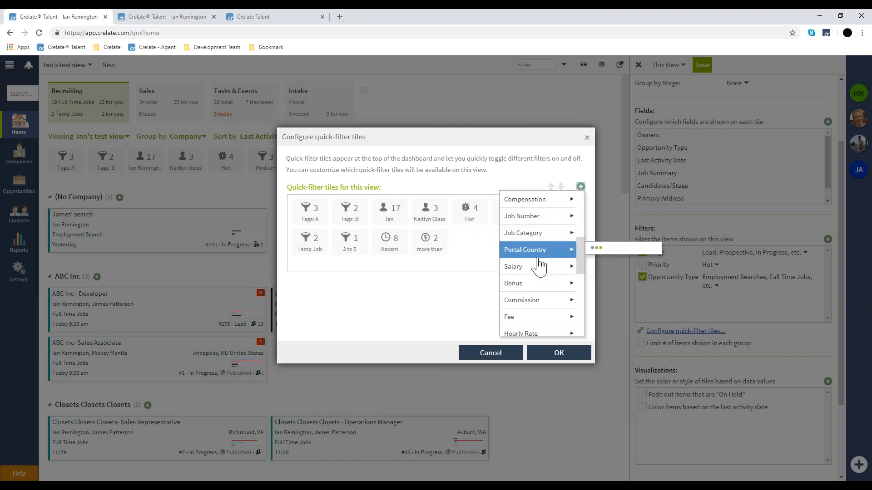
{"action": "scroll", "coordinate": [539, 265], "scroll_direction": "down", "scroll_amount": 3}
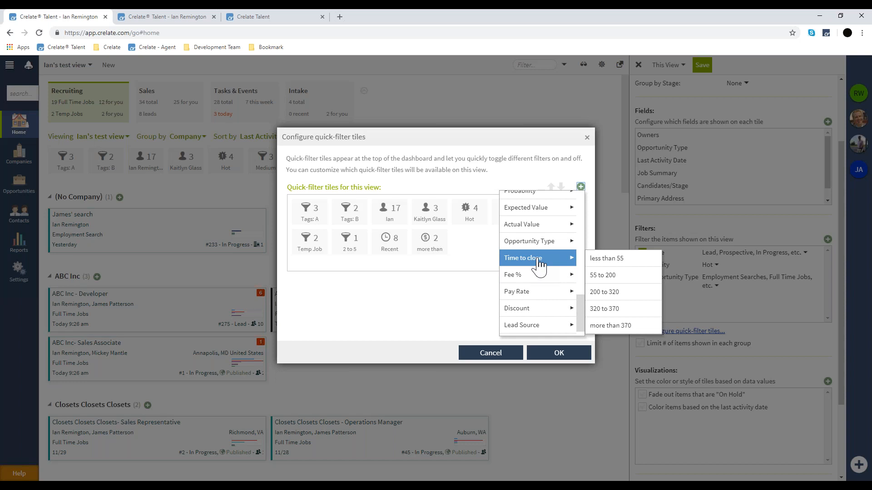
{"action": "scroll", "coordinate": [539, 266], "scroll_direction": "down", "scroll_amount": 1}
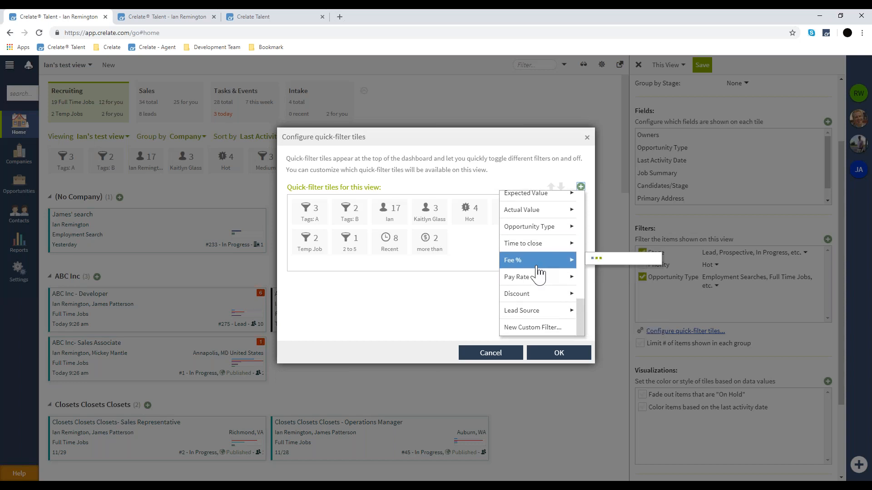
Examine the conditions available for a new custom filter, and leave the quick-filter configuration without making changes
{"action": "left_click", "coordinate": [518, 328]}
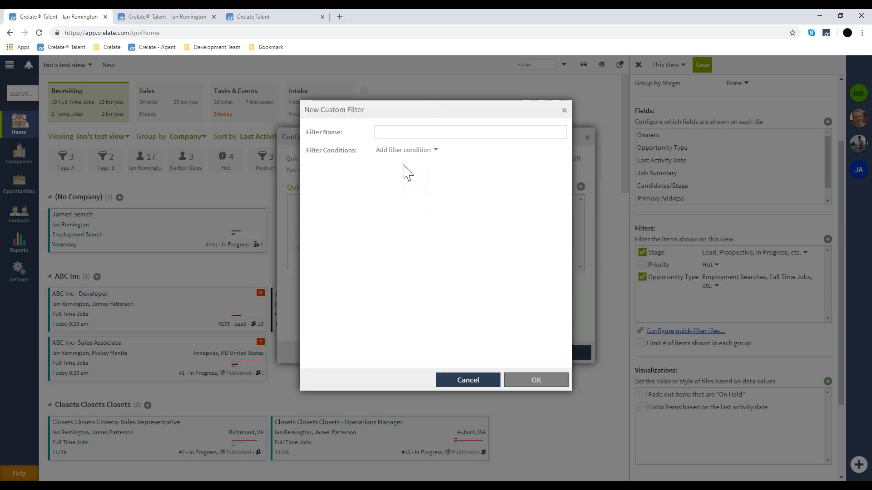
{"action": "left_click", "coordinate": [405, 150]}
{"action": "scroll", "coordinate": [440, 261], "scroll_direction": "down", "scroll_amount": 3}
{"action": "scroll", "coordinate": [439, 261], "scroll_direction": "down", "scroll_amount": 1}
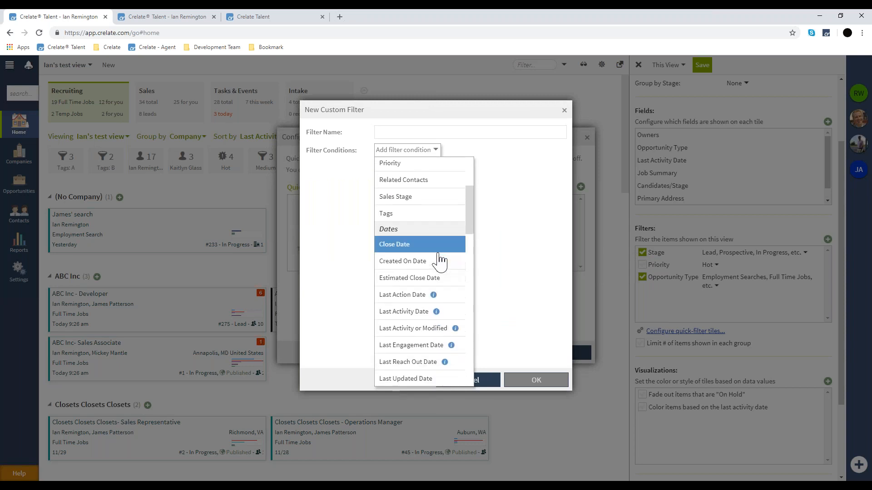
{"action": "left_click", "coordinate": [468, 380]}
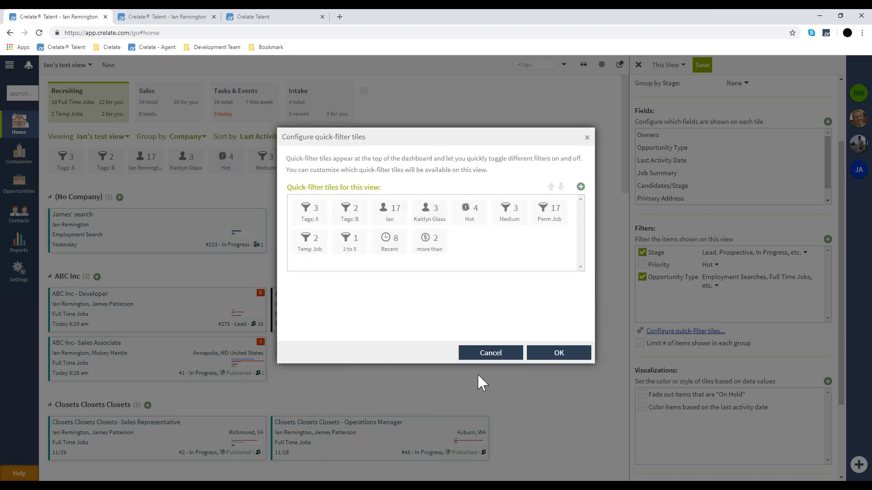
{"action": "left_click", "coordinate": [485, 354]}
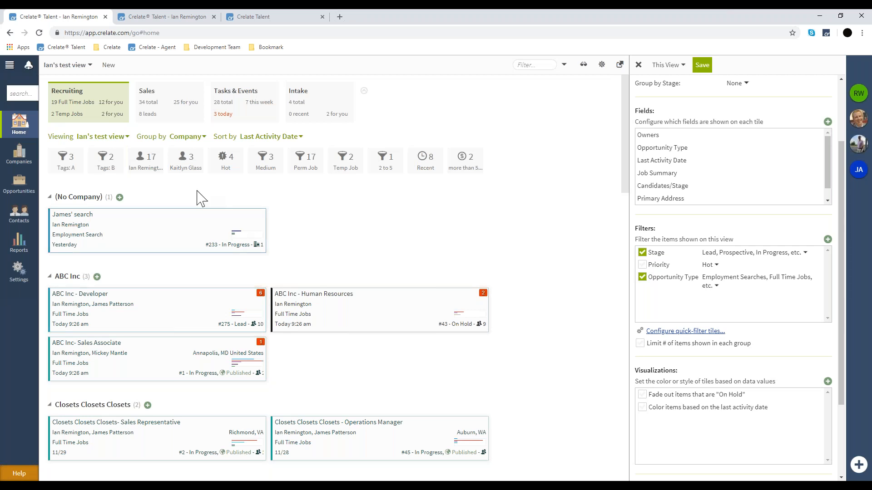
Filter the board to the first owner's Hot jobs, examine the export options with the activities sheet included, and leave without exporting
{"action": "left_click", "coordinate": [142, 164]}
{"action": "left_click", "coordinate": [228, 169]}
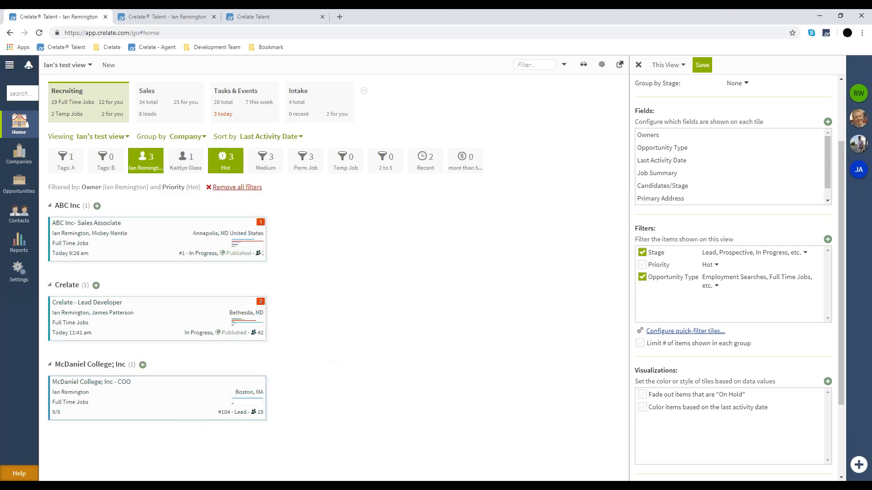
{"action": "left_click", "coordinate": [619, 65]}
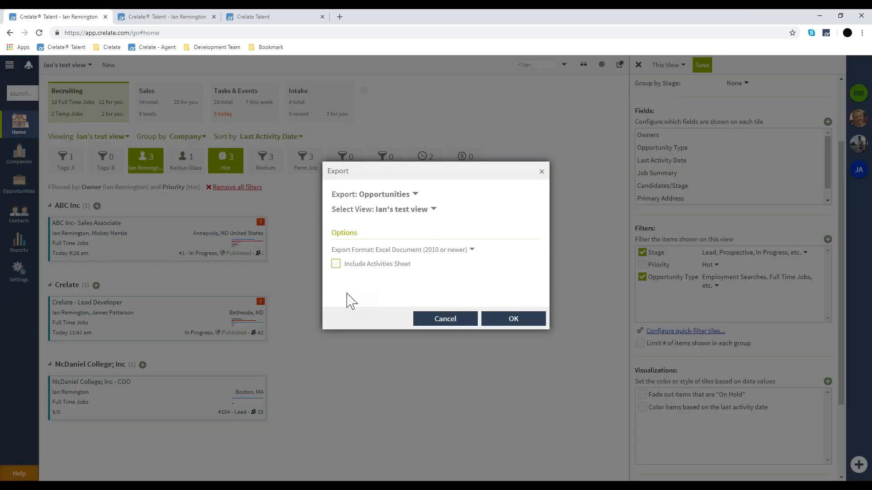
{"action": "left_click", "coordinate": [371, 266]}
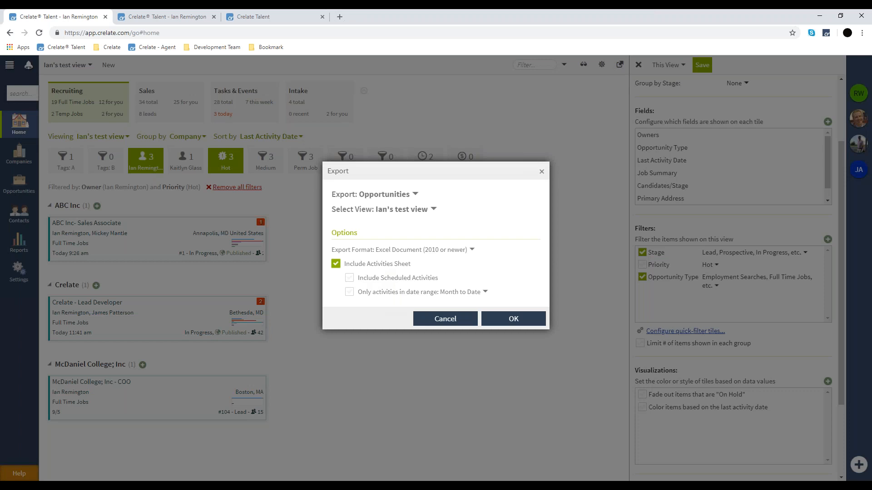
{"action": "left_click", "coordinate": [541, 172]}
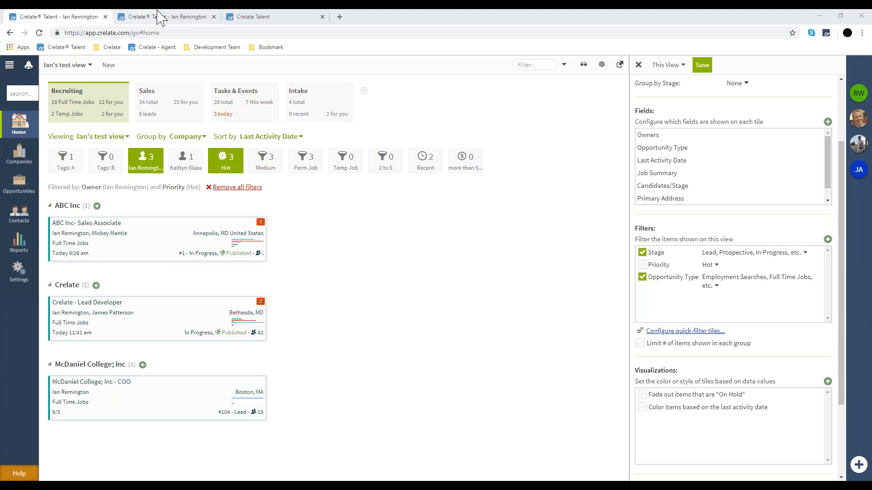
Switch to the Open Jobs view, enable its Hot priority filter, and save the change to the shared system view
{"action": "left_click", "coordinate": [56, 66]}
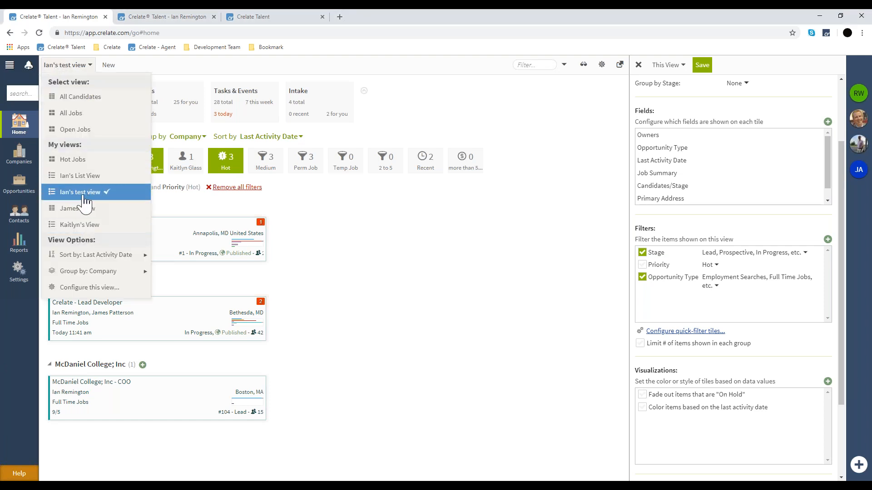
{"action": "left_click", "coordinate": [69, 130]}
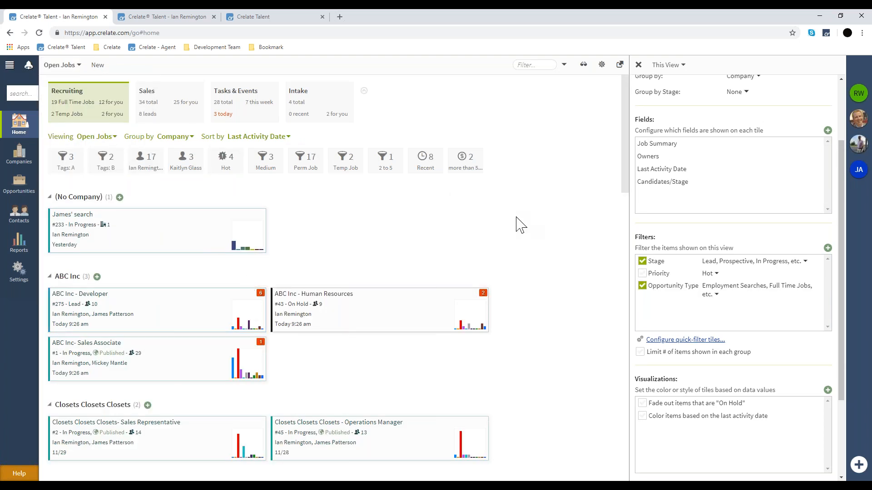
{"action": "left_click", "coordinate": [643, 275]}
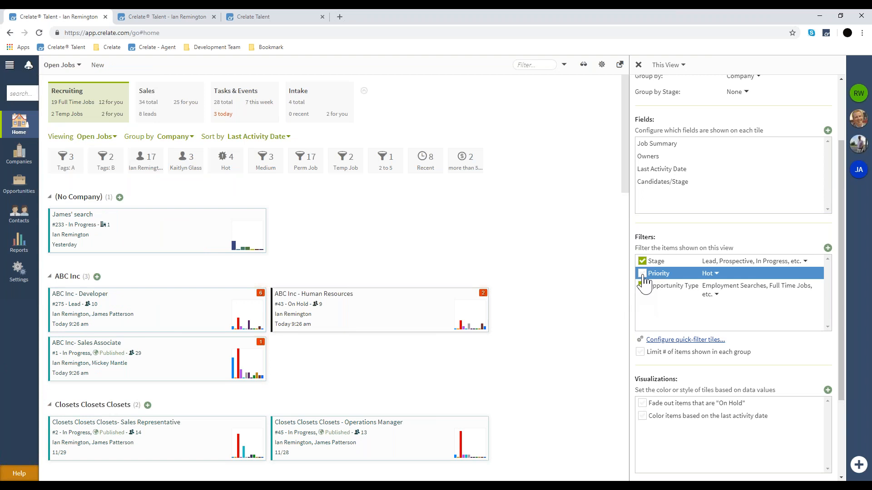
{"action": "left_click", "coordinate": [642, 274]}
{"action": "scroll", "coordinate": [635, 318], "scroll_direction": "down", "scroll_amount": 2}
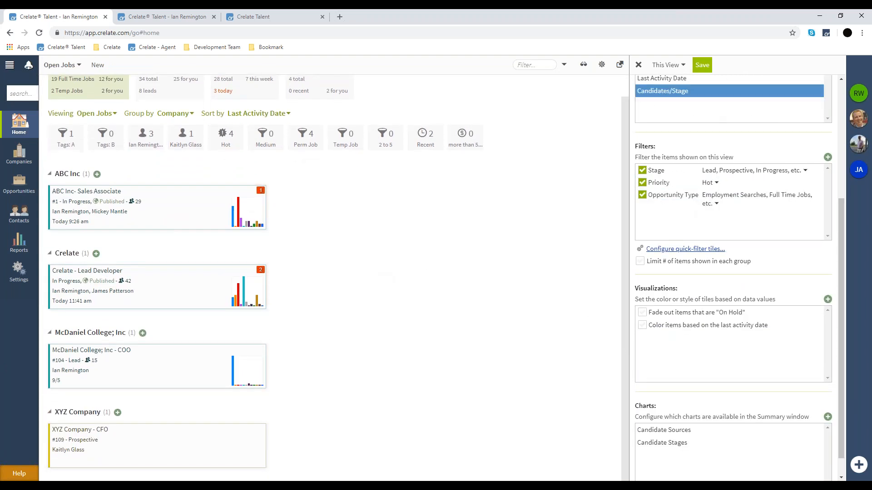
{"action": "left_click", "coordinate": [702, 65]}
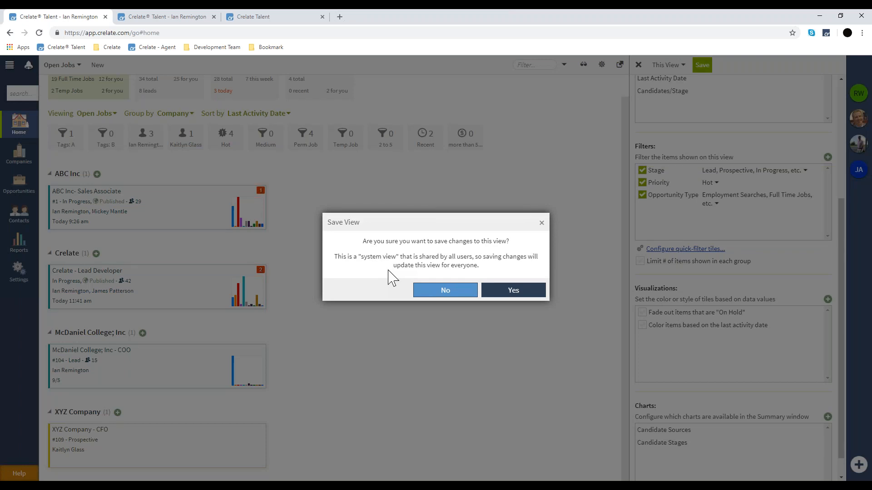
{"action": "left_click", "coordinate": [518, 295]}
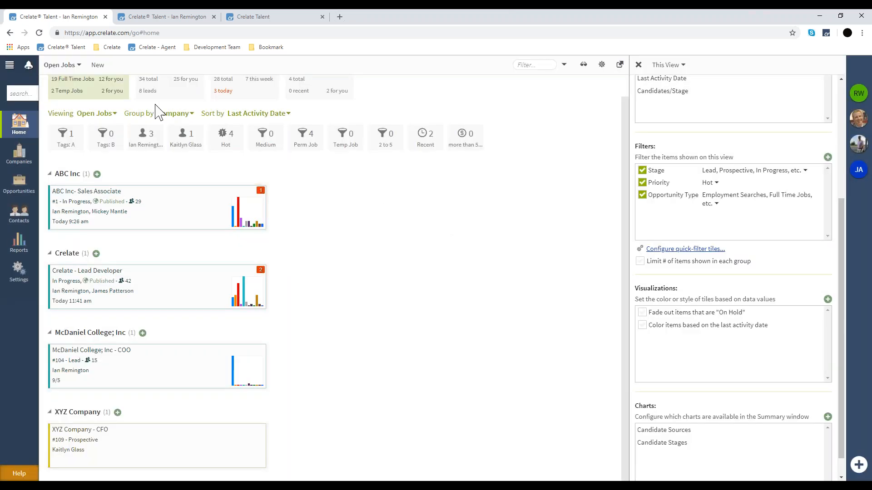
Check the Open Jobs view's saved filter by switching to All Candidates and back to Open Jobs
{"action": "left_click", "coordinate": [62, 66]}
{"action": "left_click", "coordinate": [68, 96]}
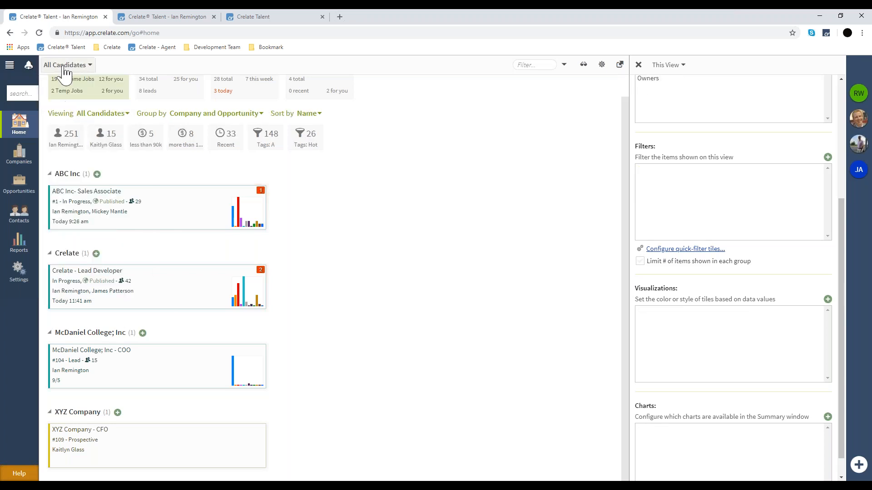
{"action": "left_click", "coordinate": [64, 67]}
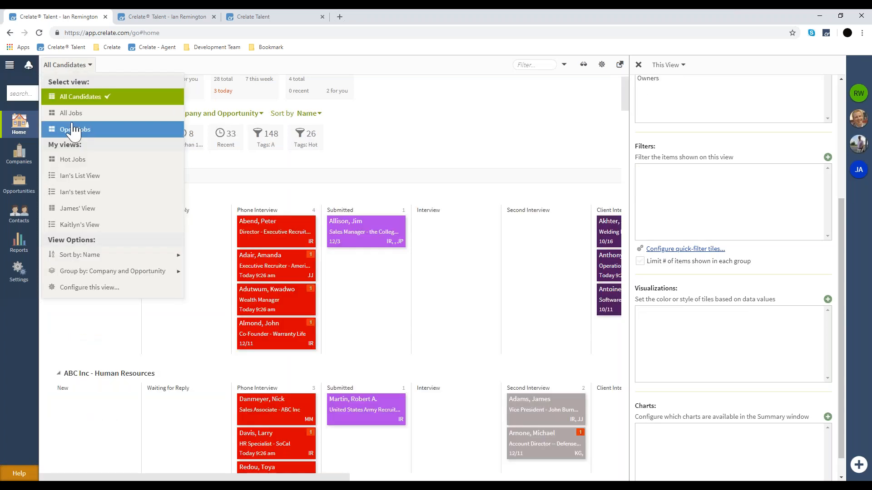
{"action": "left_click", "coordinate": [73, 130]}
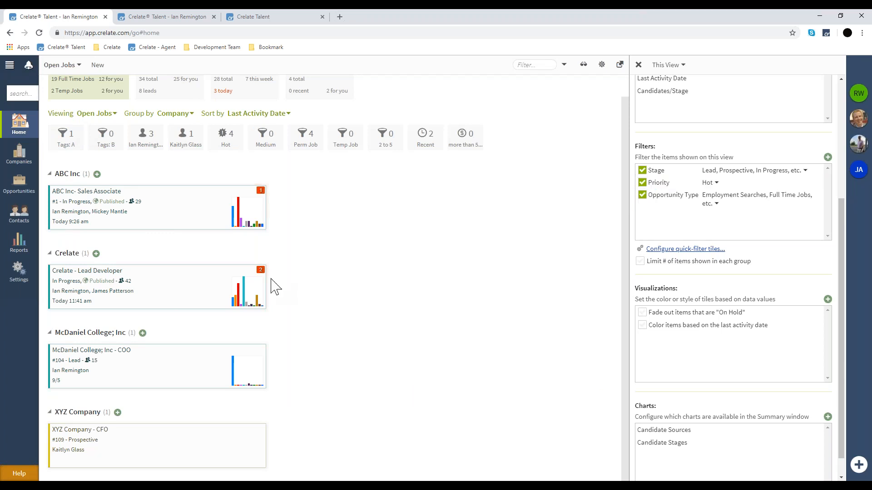
Disable the Priority filter in the Open Jobs view and save the change to the shared system view
{"action": "scroll", "coordinate": [275, 287], "scroll_direction": "up", "scroll_amount": 1}
{"action": "left_click", "coordinate": [675, 66]}
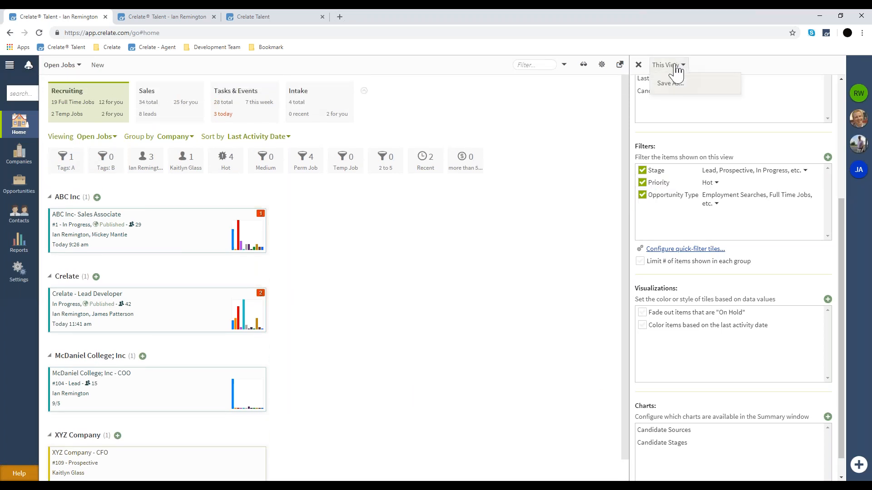
{"action": "left_click", "coordinate": [676, 66]}
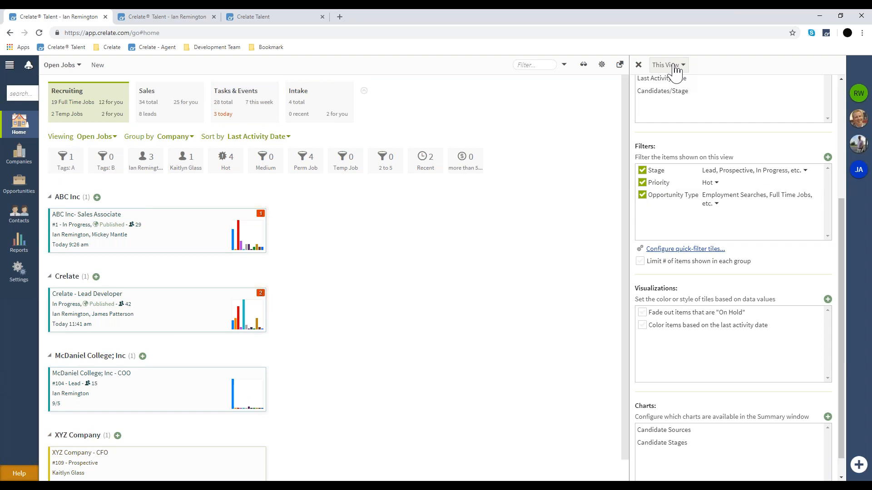
{"action": "left_click", "coordinate": [642, 182]}
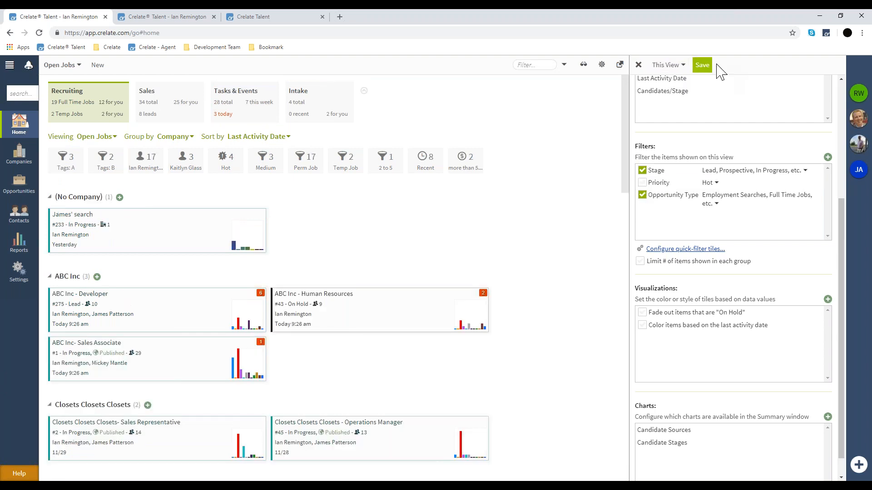
{"action": "left_click", "coordinate": [702, 68]}
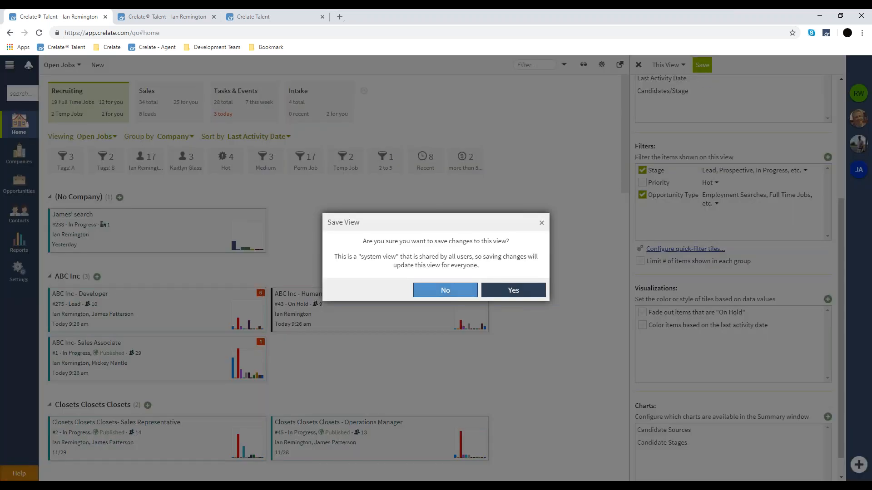
{"action": "left_click", "coordinate": [513, 291]}
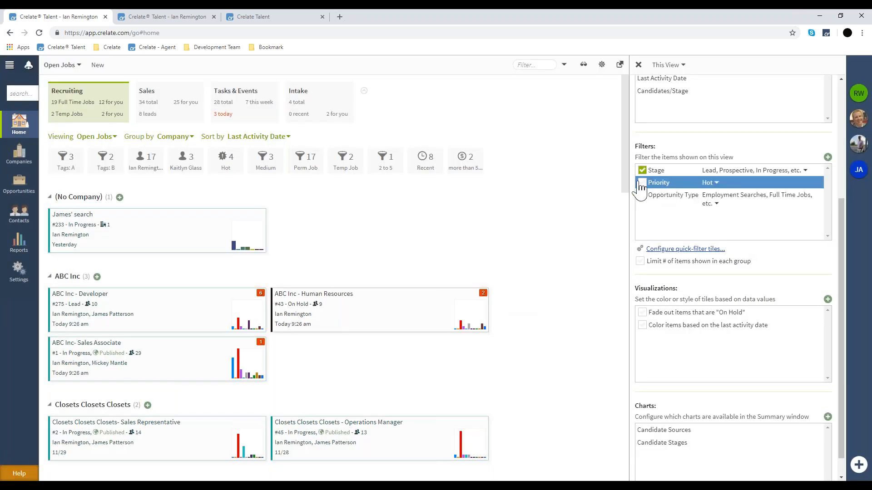
Enable the Hot priority filter on Open Jobs again, and view the options for saving it as a separate view without saving
{"action": "left_click", "coordinate": [641, 183]}
{"action": "left_click", "coordinate": [667, 66]}
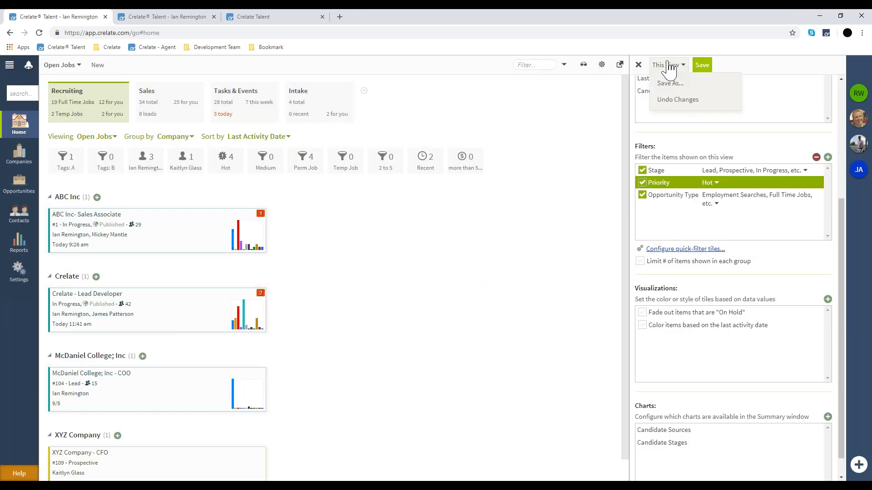
{"action": "left_click", "coordinate": [682, 68]}
{"action": "left_click", "coordinate": [683, 68]}
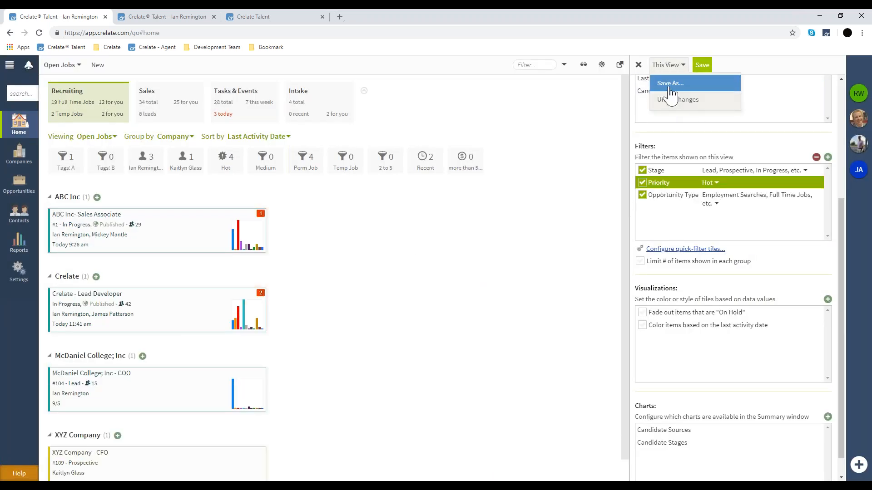
{"action": "left_click", "coordinate": [669, 86]}
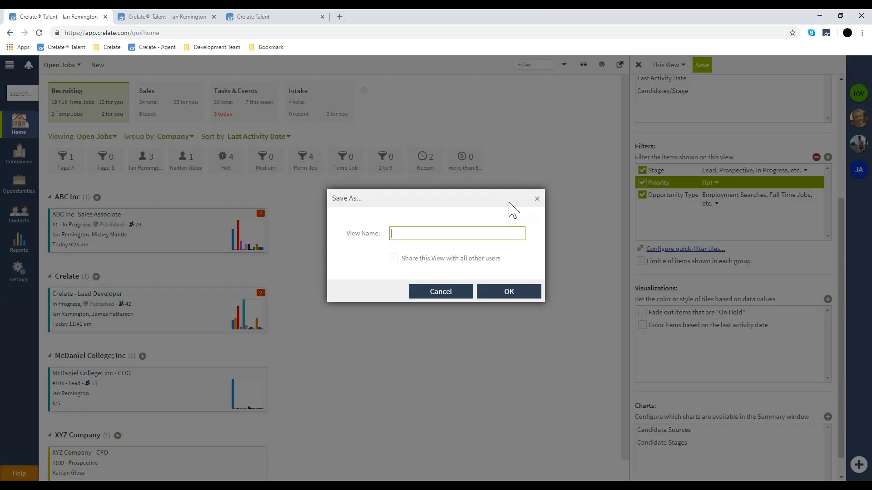
{"action": "left_click", "coordinate": [537, 200]}
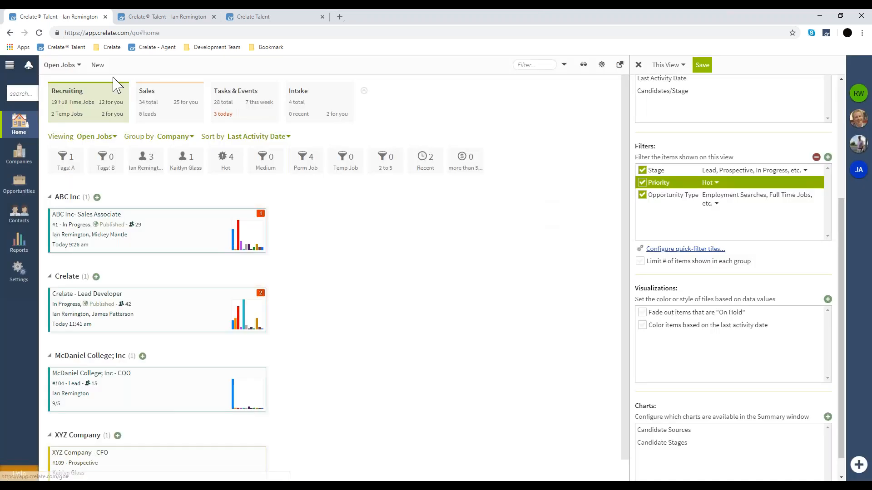
Look through two personal list views, one of jobs and one of candidates, and return to the Open Jobs view
{"action": "left_click", "coordinate": [63, 65]}
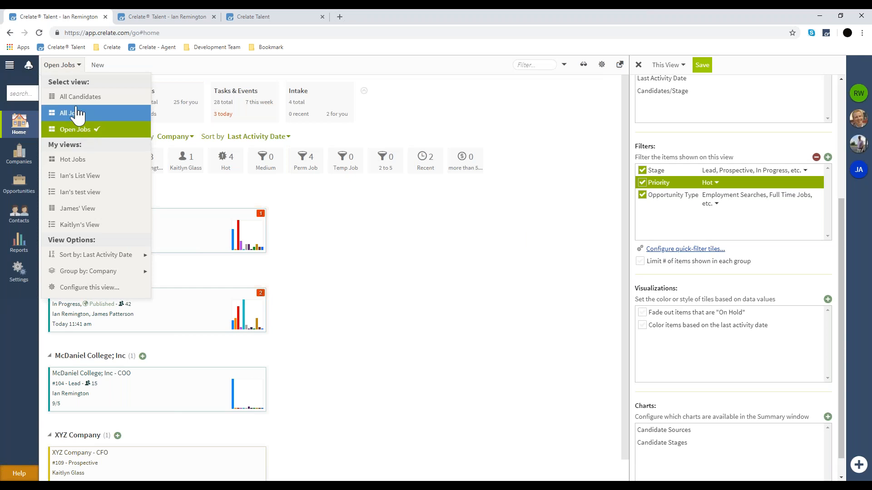
{"action": "left_click", "coordinate": [80, 177]}
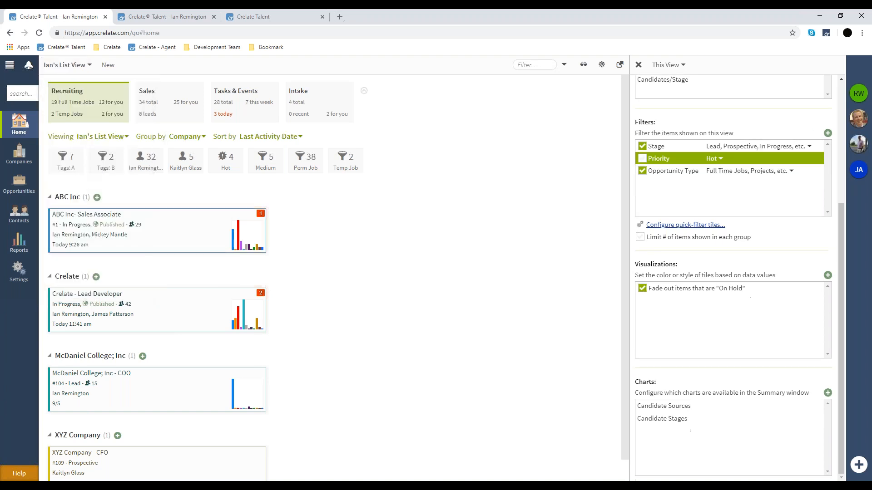
{"action": "left_click", "coordinate": [60, 68]}
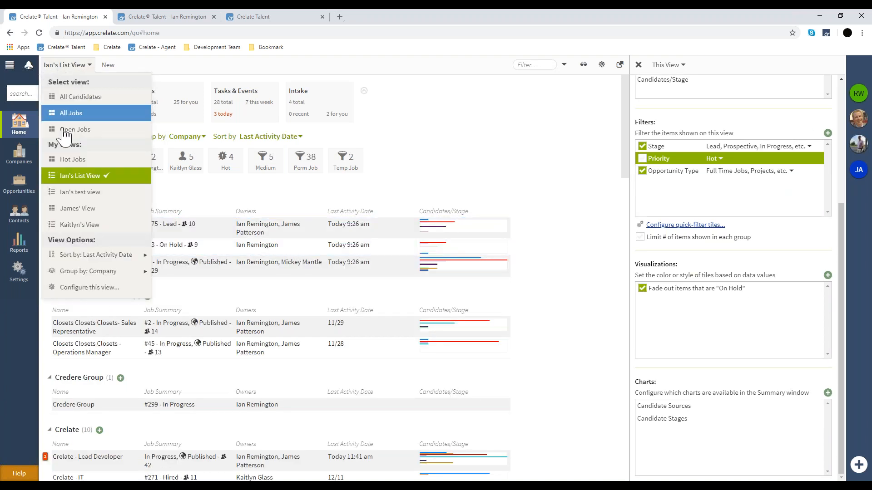
{"action": "left_click", "coordinate": [86, 236]}
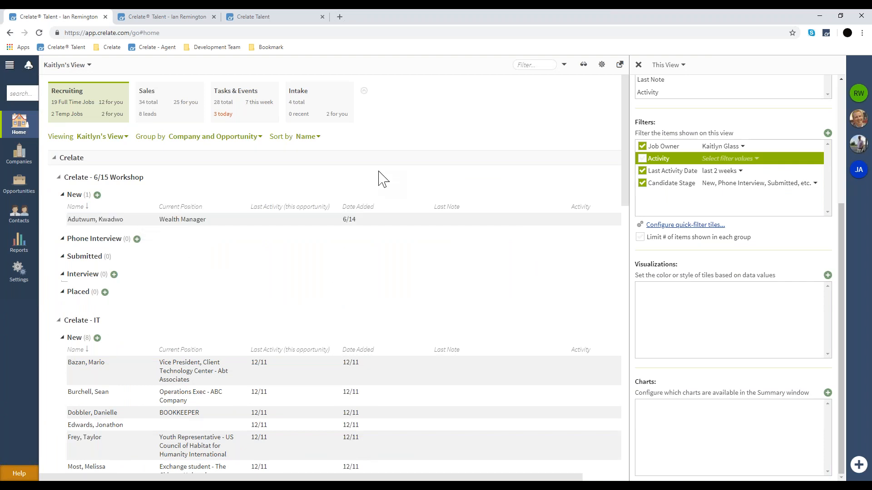
{"action": "left_click", "coordinate": [69, 68]}
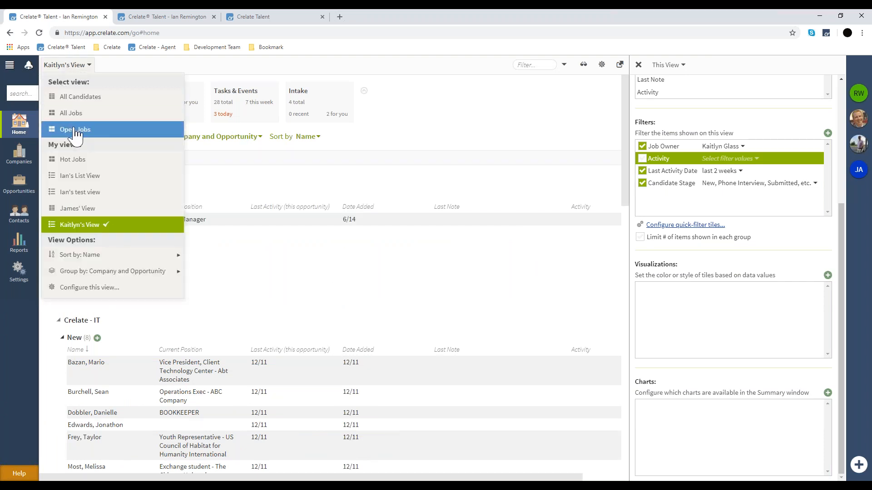
{"action": "left_click", "coordinate": [78, 130]}
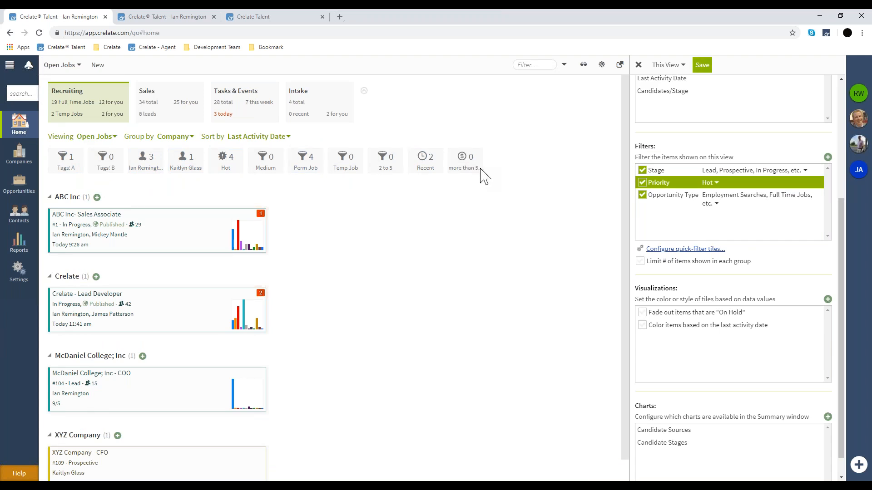
Add a Potential Value quick-filter tile for more than 110k to the Open Jobs view and place it right after Tags: A
{"action": "left_click", "coordinate": [670, 249]}
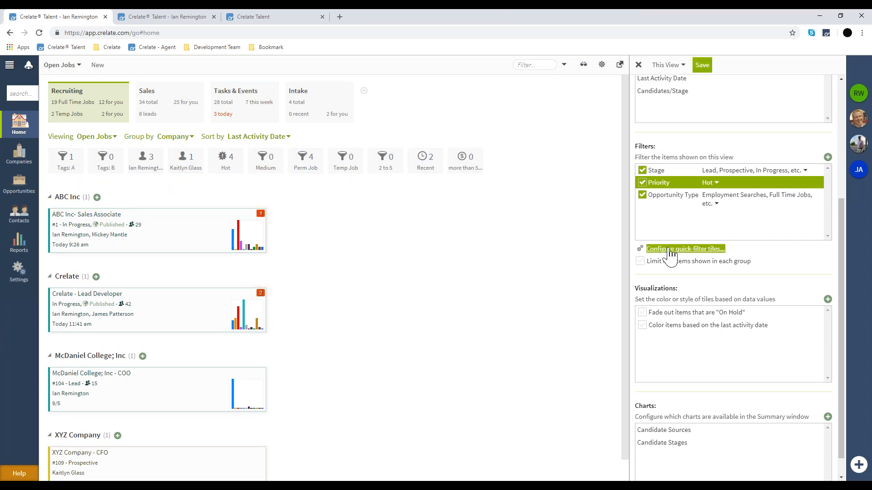
{"action": "left_click", "coordinate": [638, 65]}
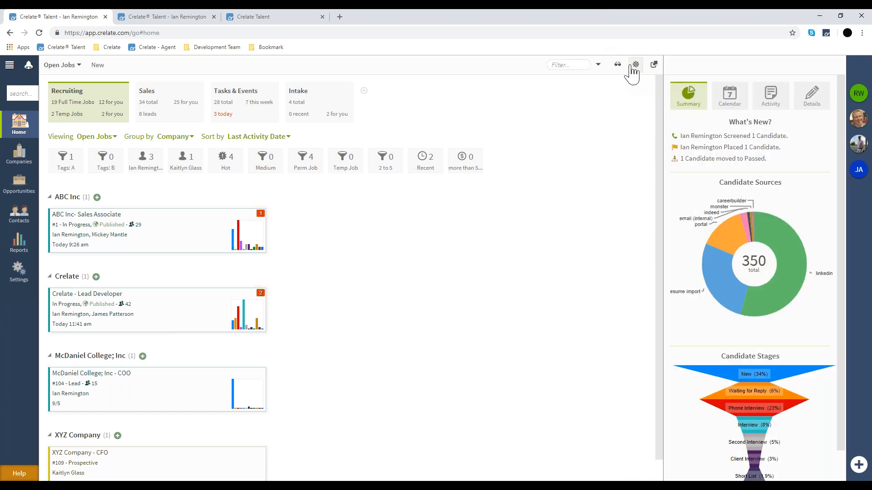
{"action": "left_click", "coordinate": [635, 65]}
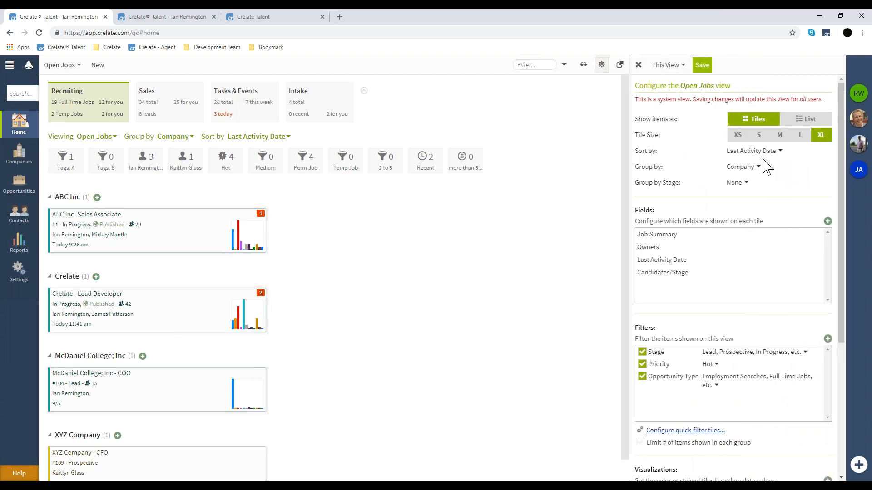
{"action": "scroll", "coordinate": [756, 172], "scroll_direction": "down", "scroll_amount": 3}
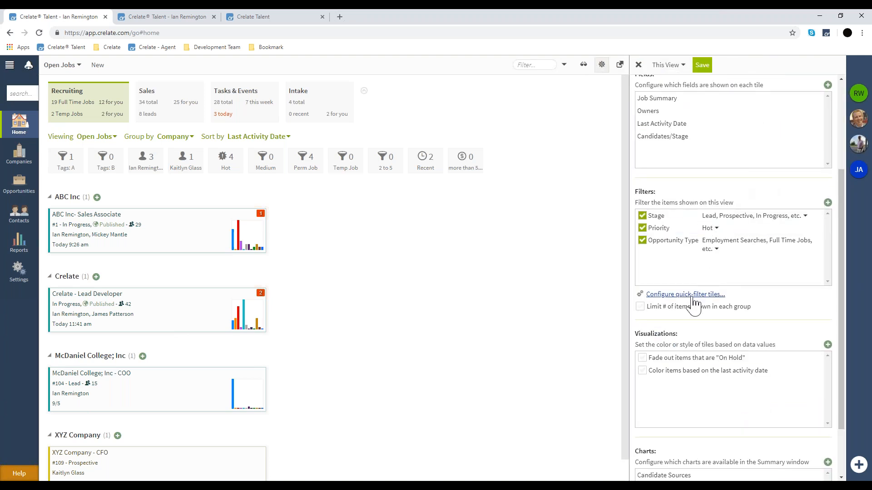
{"action": "left_click", "coordinate": [691, 294]}
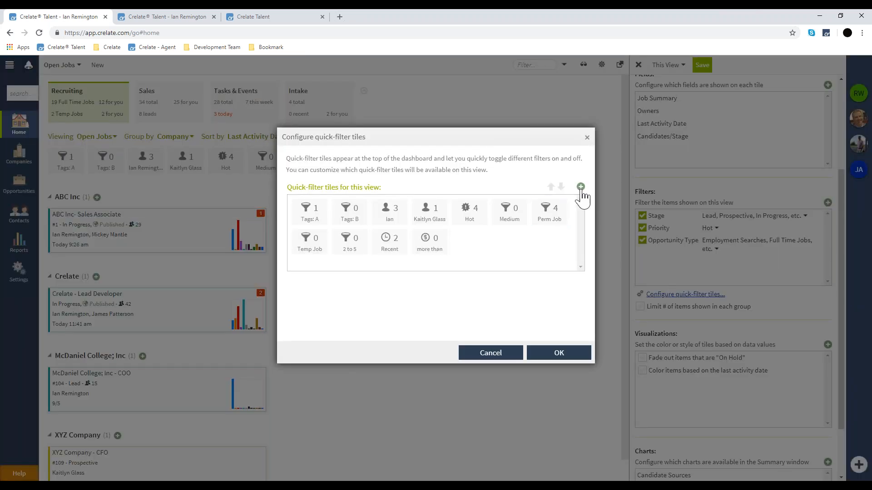
{"action": "left_click", "coordinate": [580, 187]}
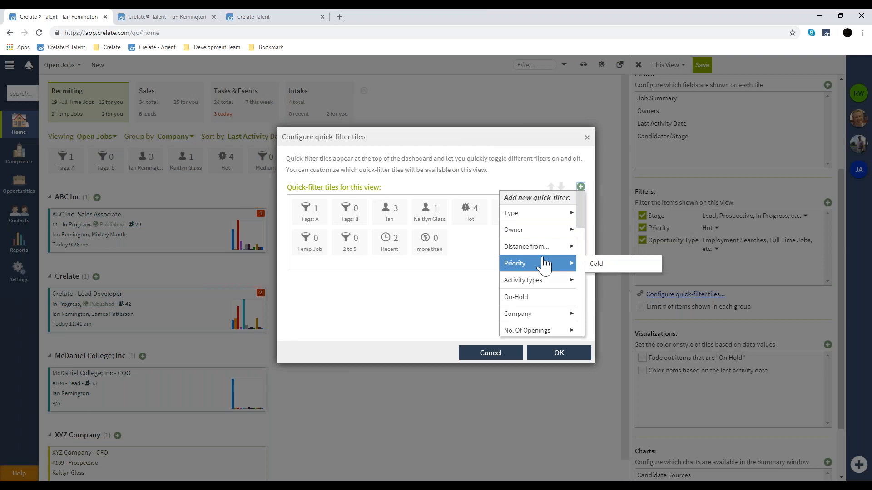
{"action": "mouse_move", "coordinate": [527, 231]}
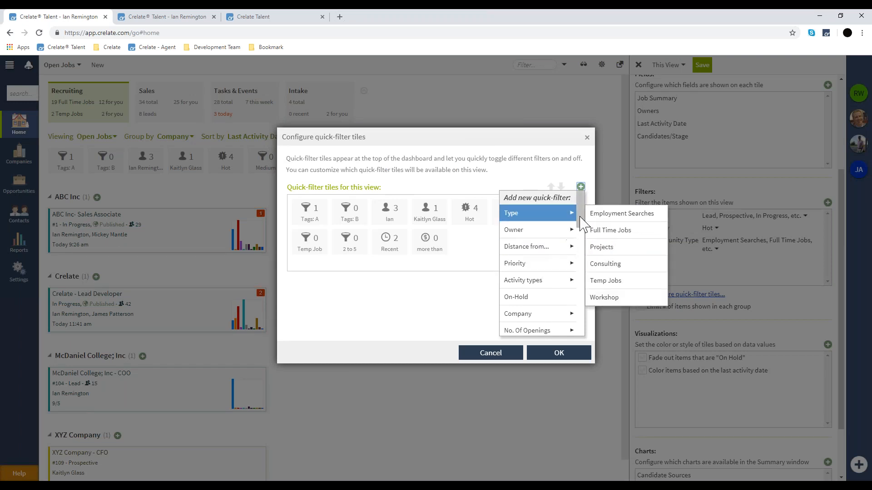
{"action": "scroll", "coordinate": [581, 236], "scroll_direction": "down", "scroll_amount": 3}
{"action": "left_click_drag", "start_coordinate": [580, 240], "coordinate": [580, 319]}
{"action": "mouse_move", "coordinate": [541, 227]}
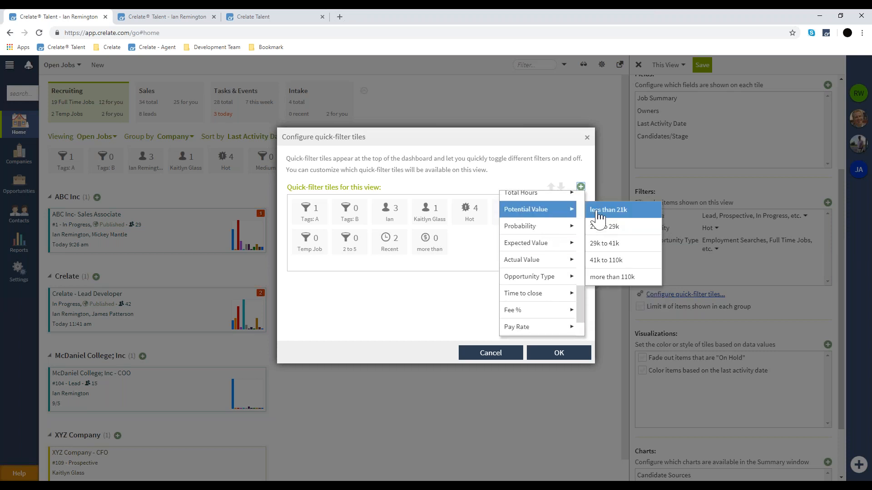
{"action": "left_click", "coordinate": [611, 277]}
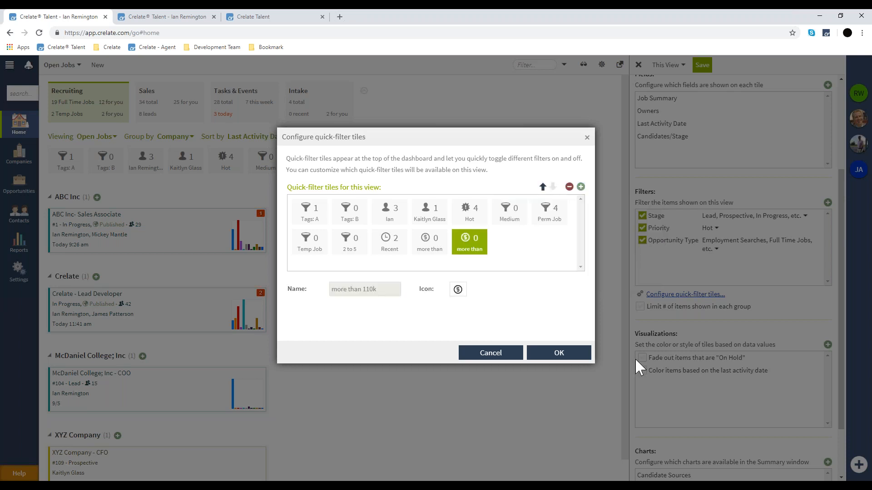
{"action": "left_click_drag", "start_coordinate": [467, 247], "coordinate": [341, 214]}
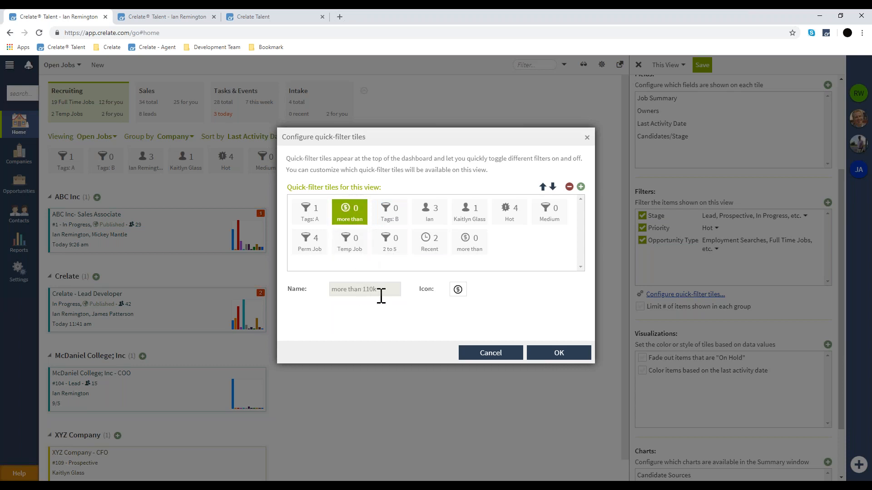
{"action": "left_click", "coordinate": [559, 353]}
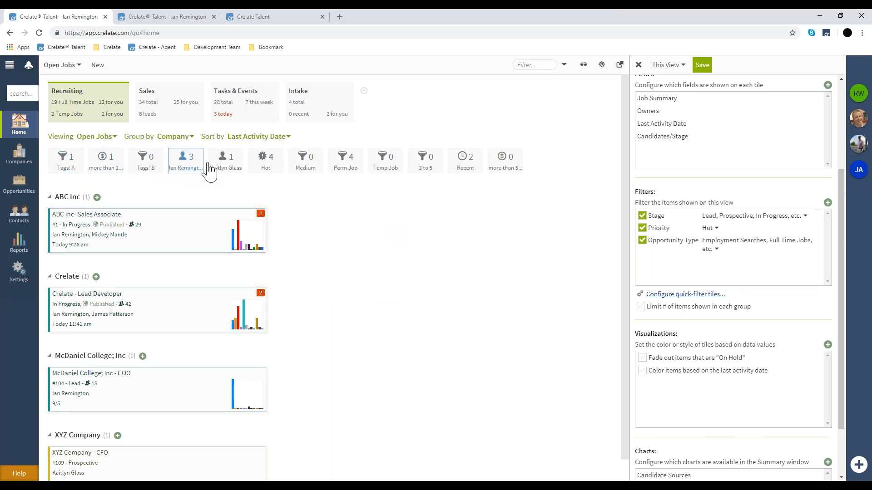
Disable the Priority filter on Open Jobs and try out the more than 110k quick-filter tile, switching it on and off
{"action": "left_click", "coordinate": [642, 228]}
{"action": "mouse_move", "coordinate": [235, 247]}
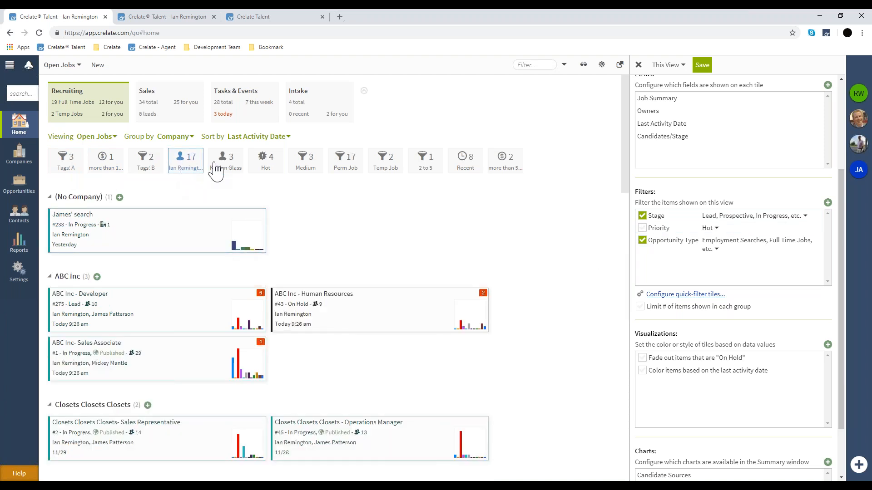
{"action": "left_click", "coordinate": [107, 170]}
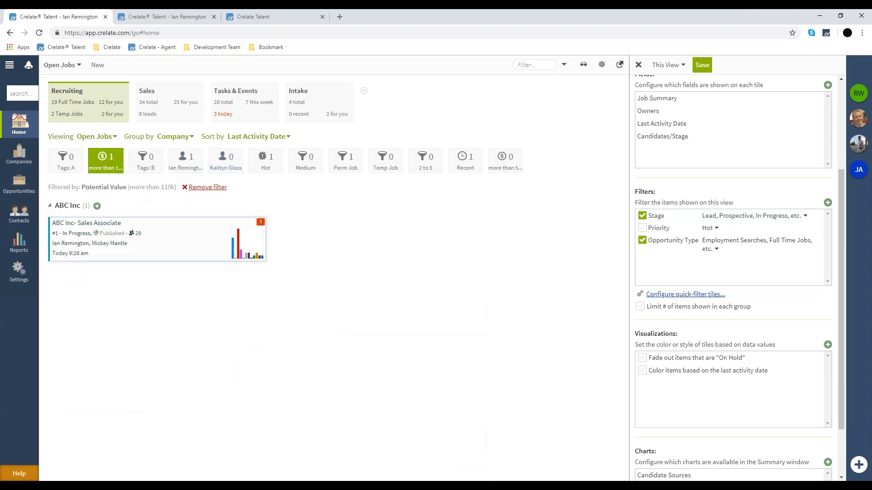
{"action": "left_click", "coordinate": [105, 170]}
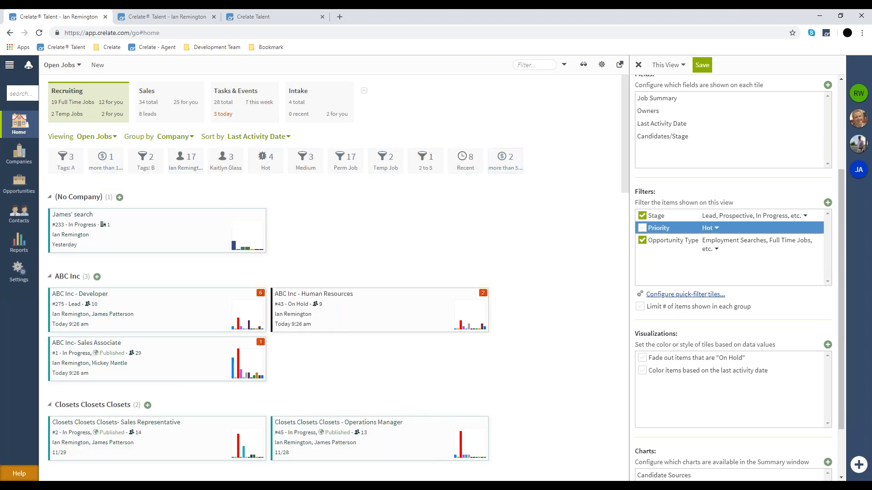
Try moving the more than 110k quick-filter tile further along the order, cancel, and close the view configuration
{"action": "left_click", "coordinate": [694, 294]}
{"action": "left_click_drag", "start_coordinate": [352, 210], "coordinate": [523, 222]}
{"action": "left_click", "coordinate": [504, 356]}
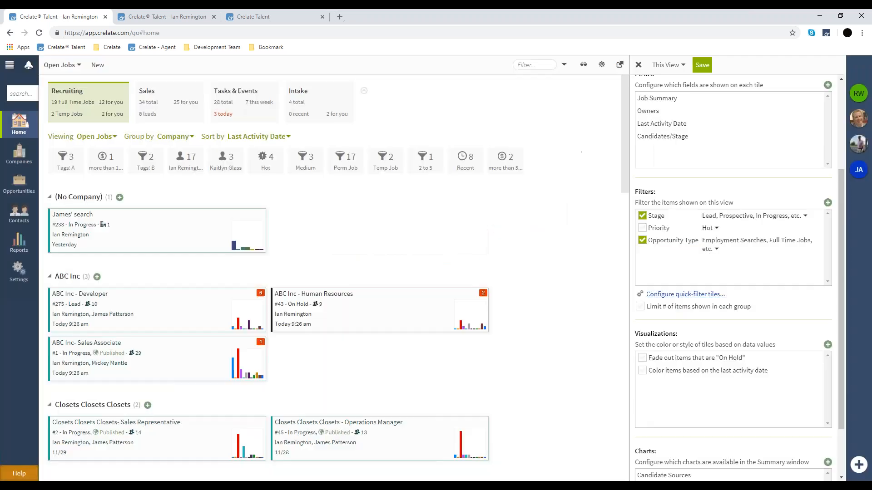
{"action": "left_click", "coordinate": [638, 65]}
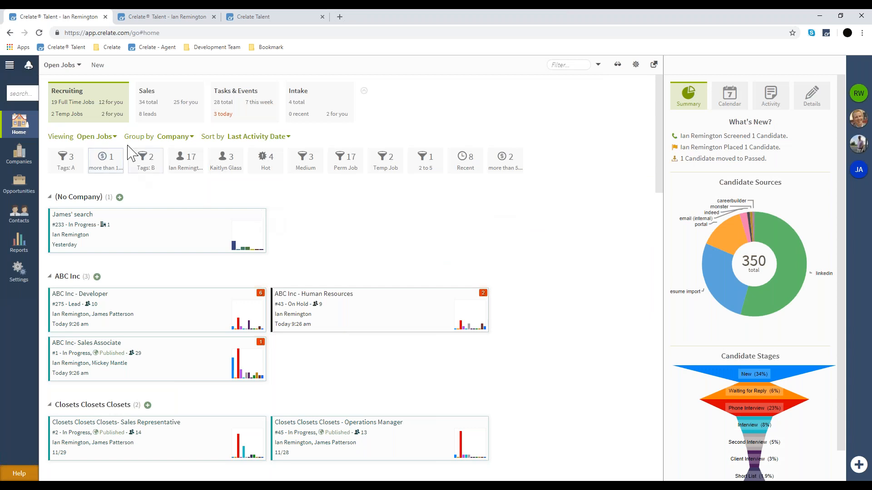
Look at the All Candidates and All Jobs views in turn and return to All Candidates
{"action": "left_click", "coordinate": [60, 67]}
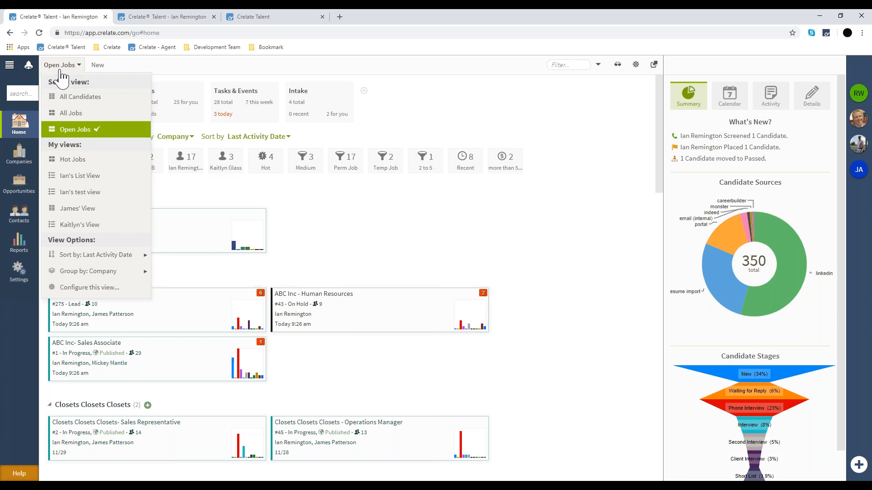
{"action": "left_click", "coordinate": [80, 98]}
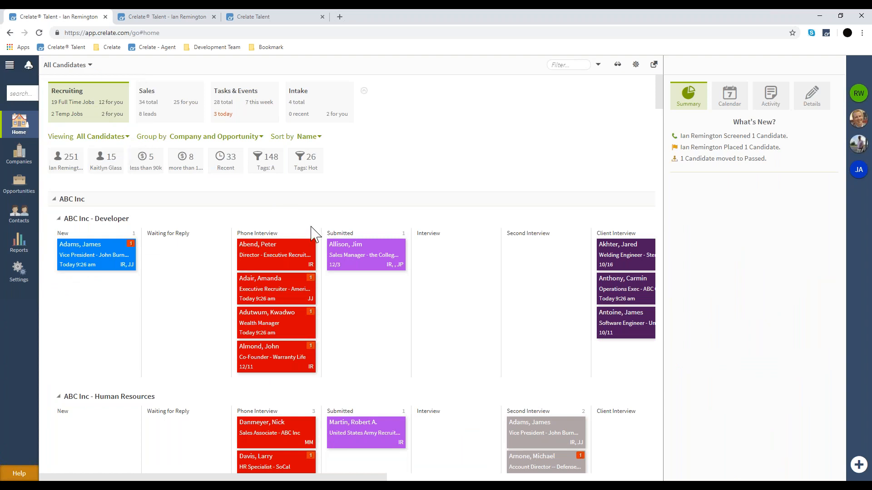
{"action": "left_click", "coordinate": [78, 65]}
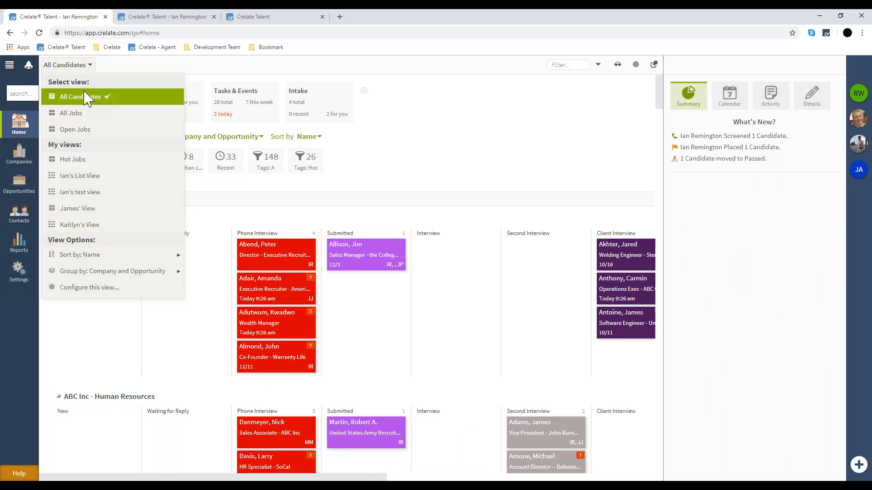
{"action": "left_click", "coordinate": [86, 125]}
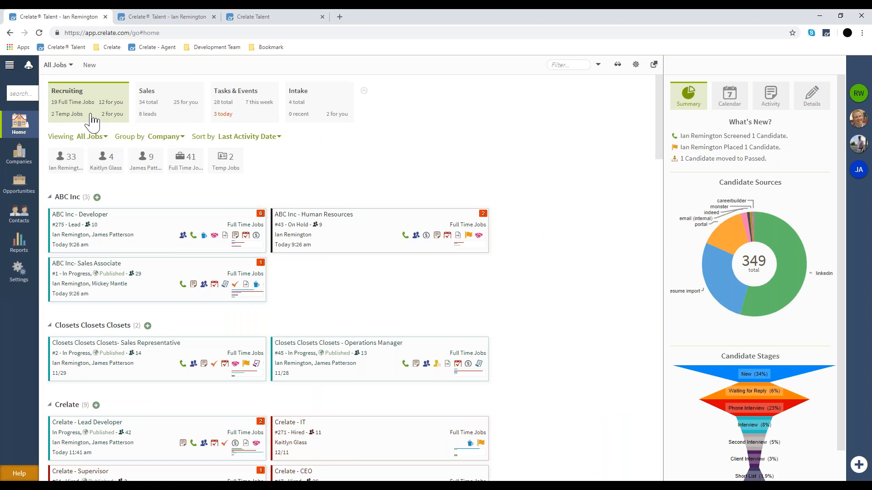
{"action": "left_click", "coordinate": [57, 64]}
{"action": "left_click", "coordinate": [75, 98]}
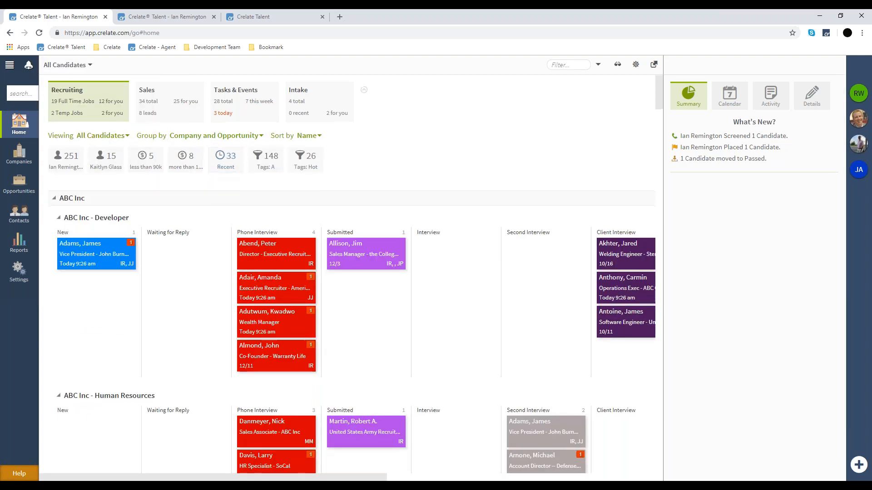
Look through the All Candidates view to see how candidates are grouped by company, job and stage
{"action": "scroll", "coordinate": [97, 160], "scroll_direction": "down", "scroll_amount": 2}
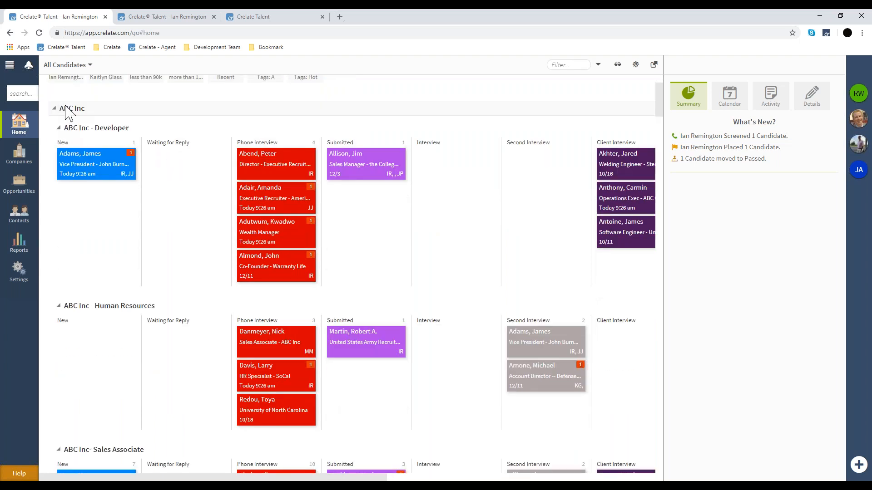
{"action": "scroll", "coordinate": [106, 136], "scroll_direction": "down", "scroll_amount": 1}
{"action": "scroll", "coordinate": [104, 136], "scroll_direction": "down", "scroll_amount": 5}
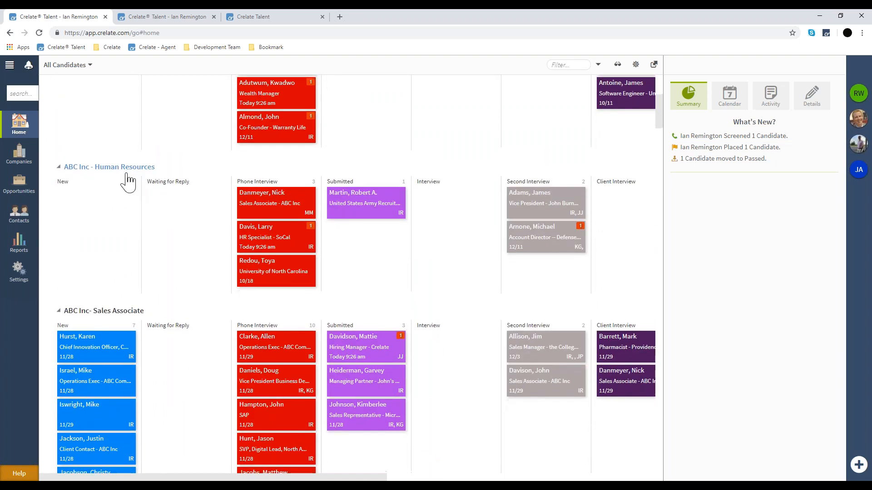
{"action": "scroll", "coordinate": [123, 186], "scroll_direction": "down", "scroll_amount": 8}
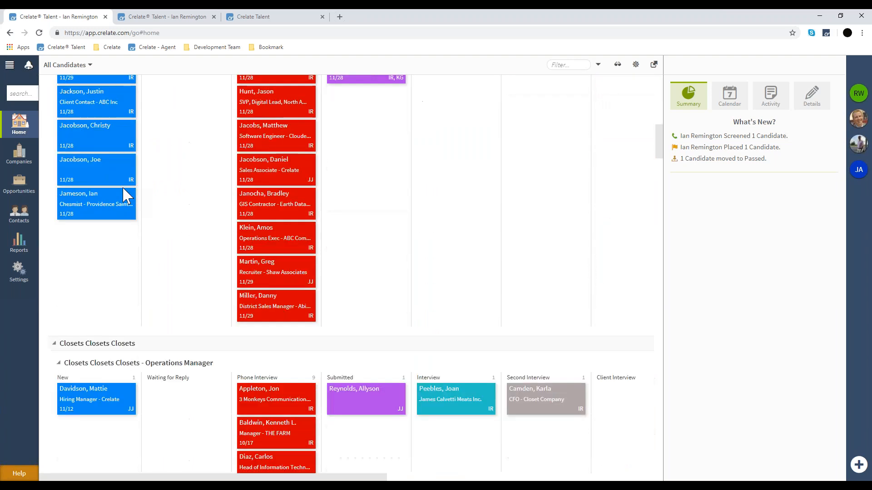
{"action": "scroll", "coordinate": [163, 271], "scroll_direction": "up", "scroll_amount": 7}
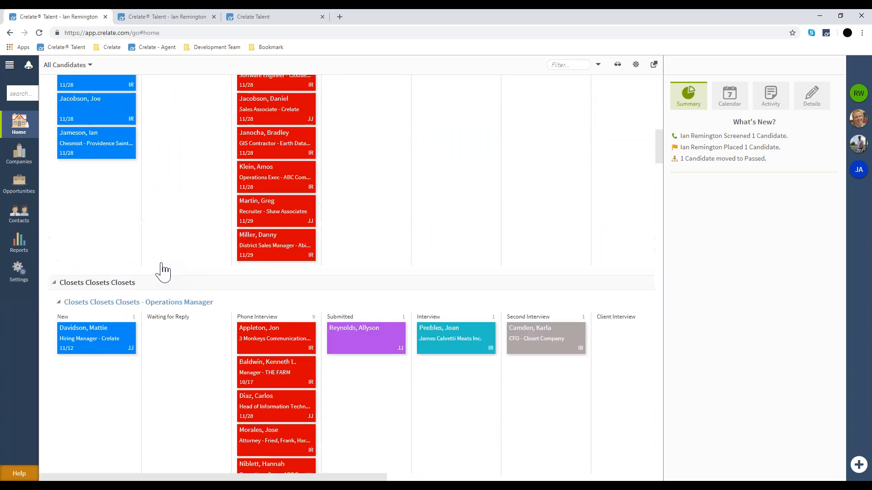
{"action": "scroll", "coordinate": [162, 271], "scroll_direction": "up", "scroll_amount": 9}
Filter the All Candidates view by the text abc inc and by crelate, look through the matches, and clear the filter
{"action": "left_click", "coordinate": [572, 68]}
{"action": "type", "text": "abc inc"}
{"action": "key", "text": "ctrl+a"}
{"action": "type", "text": "crelate"}
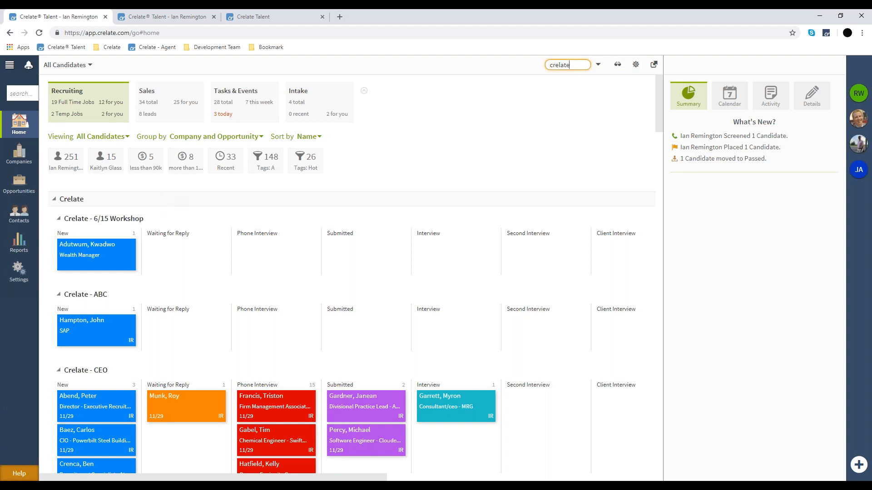
{"action": "scroll", "coordinate": [171, 230], "scroll_direction": "down", "scroll_amount": 6}
{"action": "scroll", "coordinate": [171, 230], "scroll_direction": "up", "scroll_amount": 7}
{"action": "double_click", "coordinate": [561, 65]}
{"action": "key", "text": "BackSpace"}
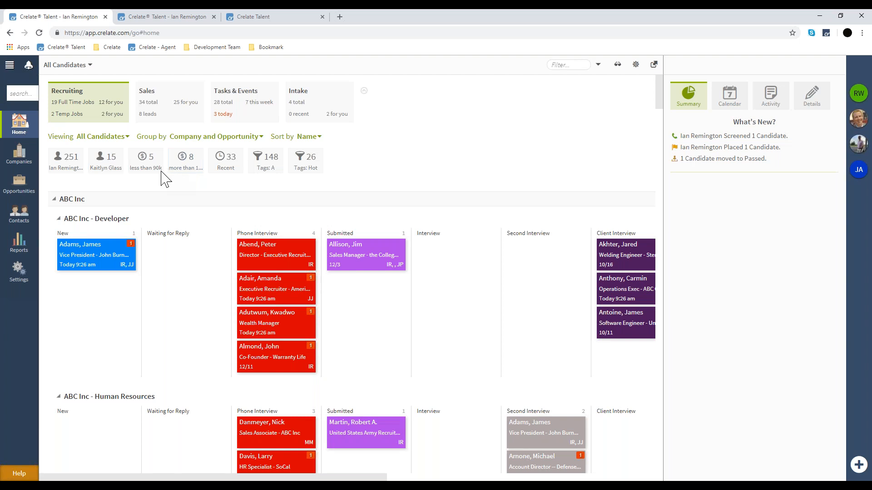
Narrow All Candidates with the first owner tile, the less than 90k salary tile and the Recent tile
{"action": "left_click", "coordinate": [65, 172]}
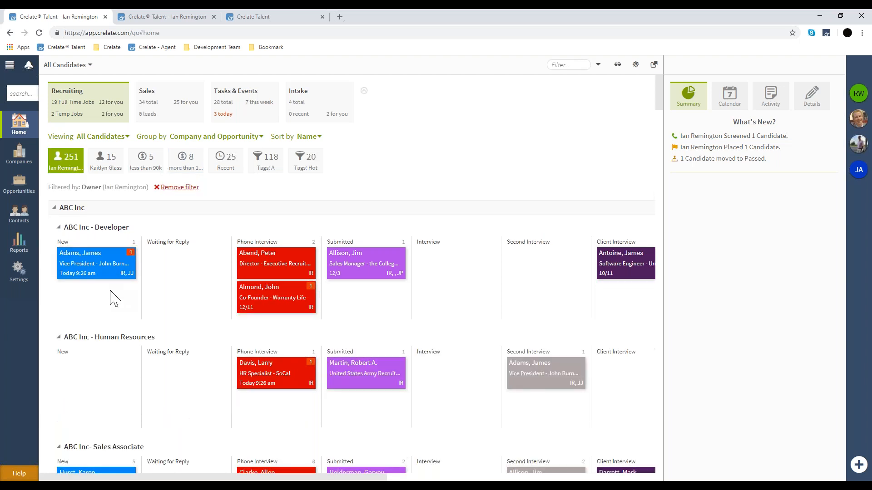
{"action": "left_click", "coordinate": [146, 171]}
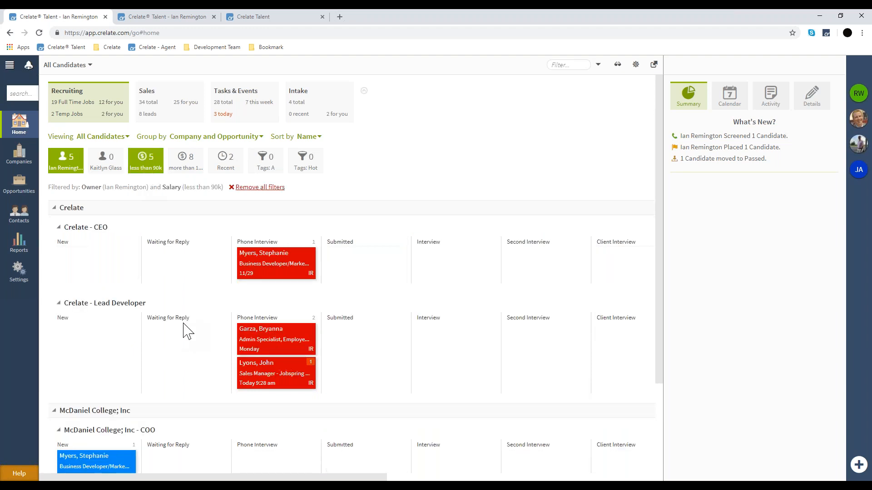
{"action": "left_click", "coordinate": [226, 162]}
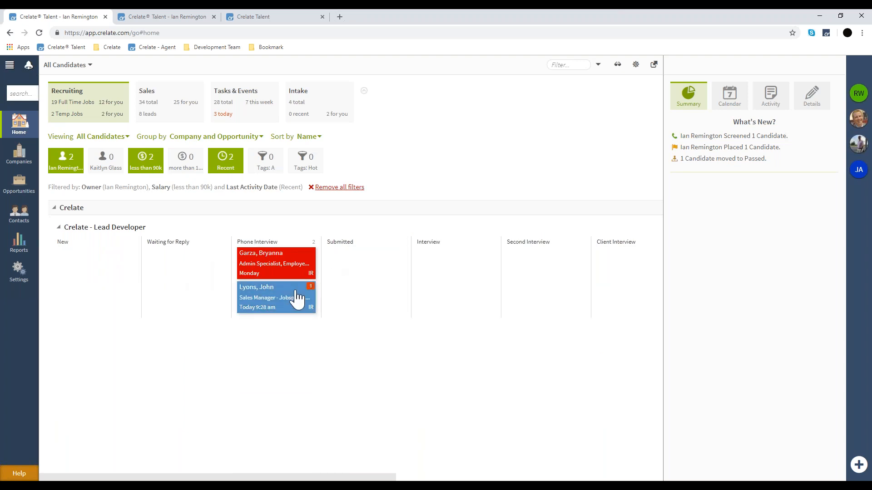
Replace the Recent and less than 90k quick filters with Tags: A and Tags: Hot, and look through the filtered candidates
{"action": "left_click", "coordinate": [225, 164]}
{"action": "left_click", "coordinate": [149, 164]}
{"action": "left_click", "coordinate": [266, 165]}
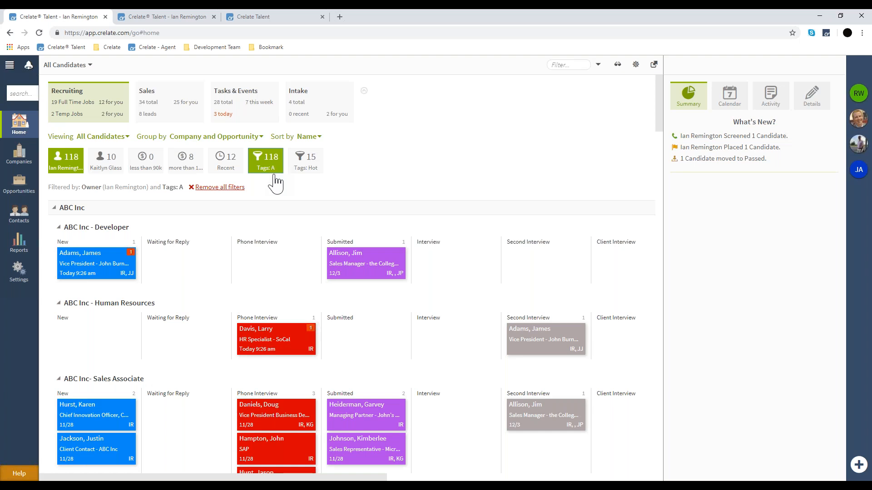
{"action": "left_click", "coordinate": [305, 162]}
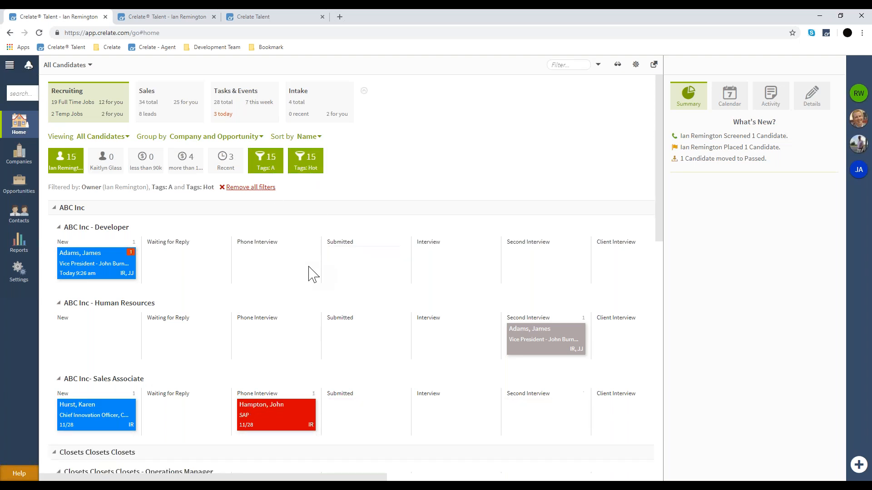
{"action": "scroll", "coordinate": [119, 263], "scroll_direction": "down", "scroll_amount": 3}
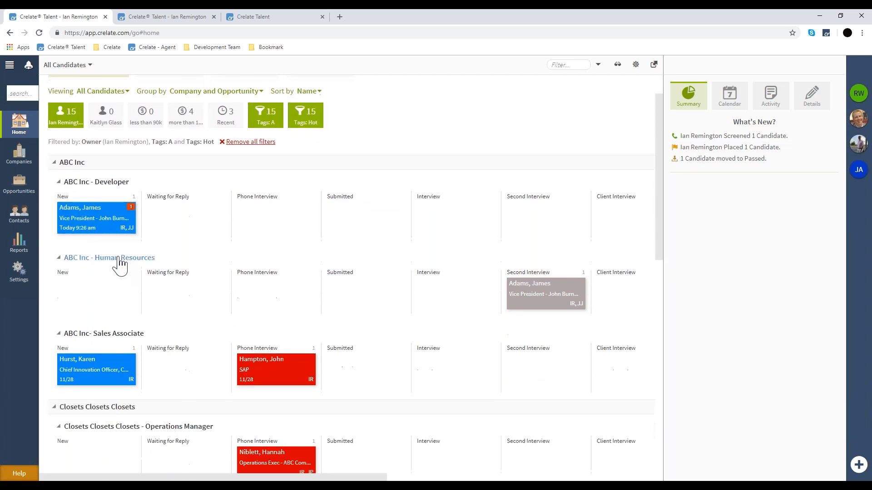
{"action": "scroll", "coordinate": [355, 275], "scroll_direction": "down", "scroll_amount": 8}
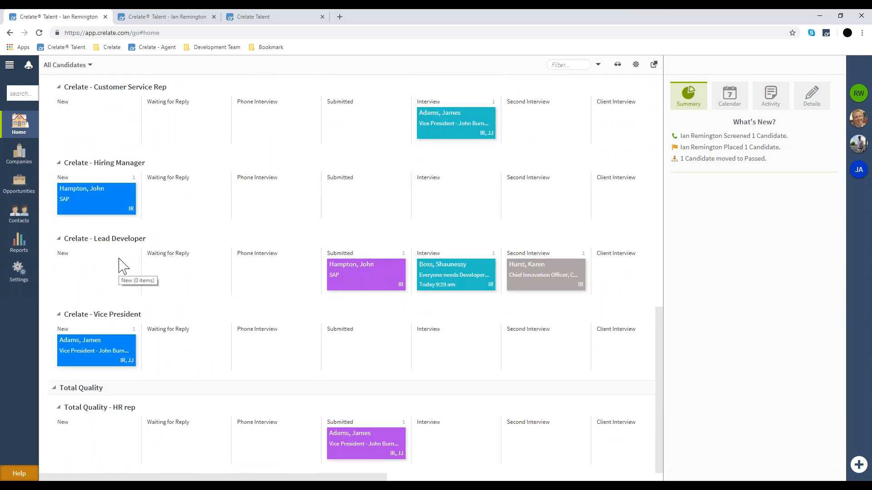
{"action": "scroll", "coordinate": [119, 263], "scroll_direction": "up", "scroll_amount": 11}
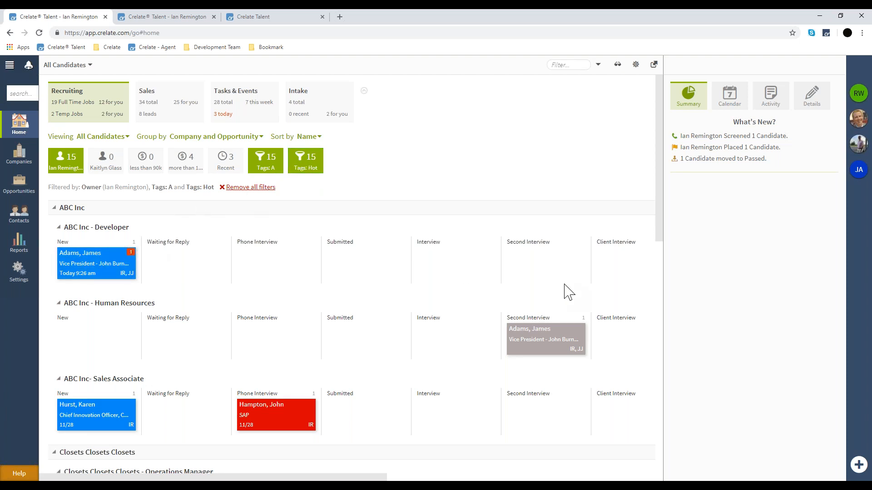
{"action": "scroll", "coordinate": [449, 292], "scroll_direction": "down", "scroll_amount": 1}
{"action": "scroll", "coordinate": [450, 292], "scroll_direction": "up", "scroll_amount": 1}
{"action": "scroll", "coordinate": [122, 311], "scroll_direction": "down", "scroll_amount": 8}
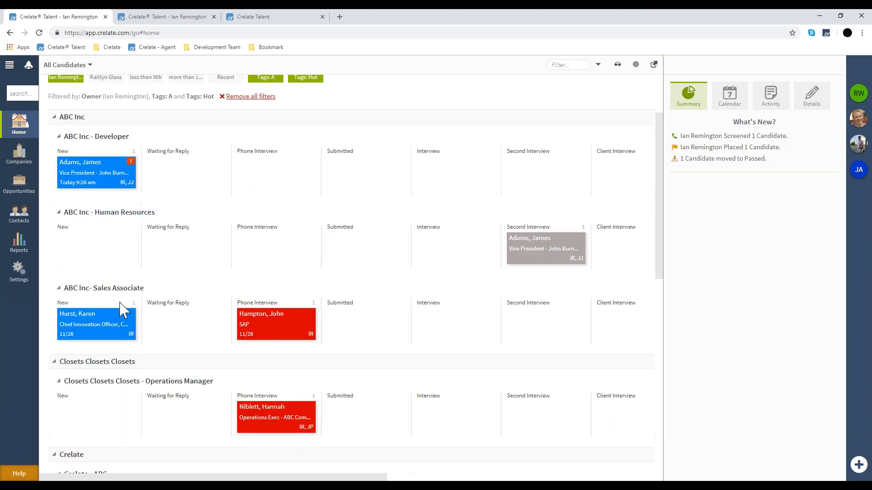
{"action": "scroll", "coordinate": [135, 315], "scroll_direction": "up", "scroll_amount": 8}
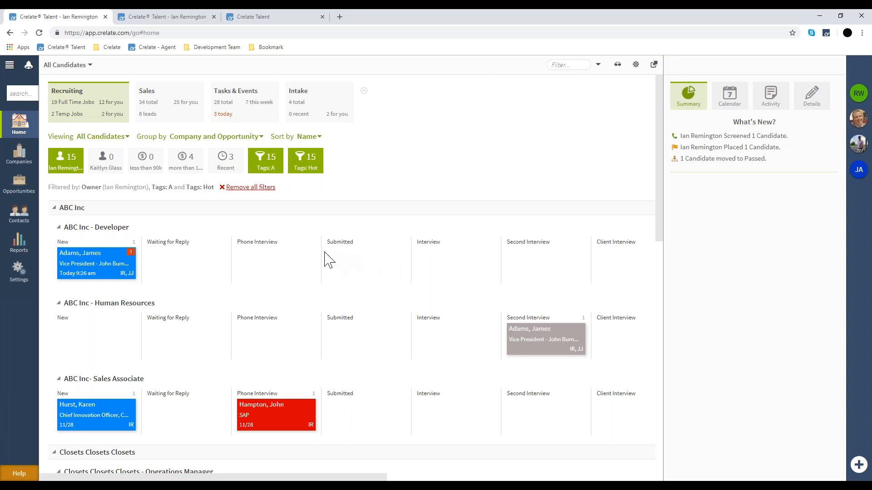
Open the quick-filter tile configuration of All Candidates and examine the Tags: Hot, less than 90k and other salary tiles
{"action": "left_click", "coordinate": [634, 65]}
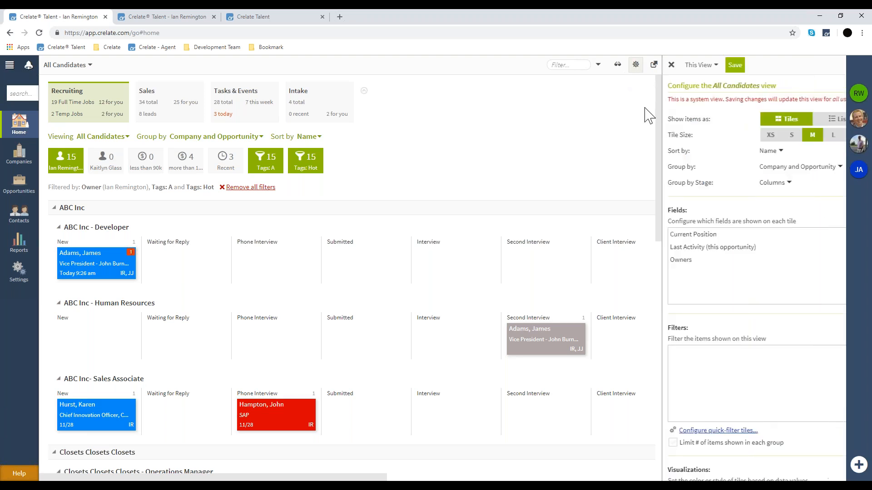
{"action": "scroll", "coordinate": [686, 313], "scroll_direction": "down", "scroll_amount": 3}
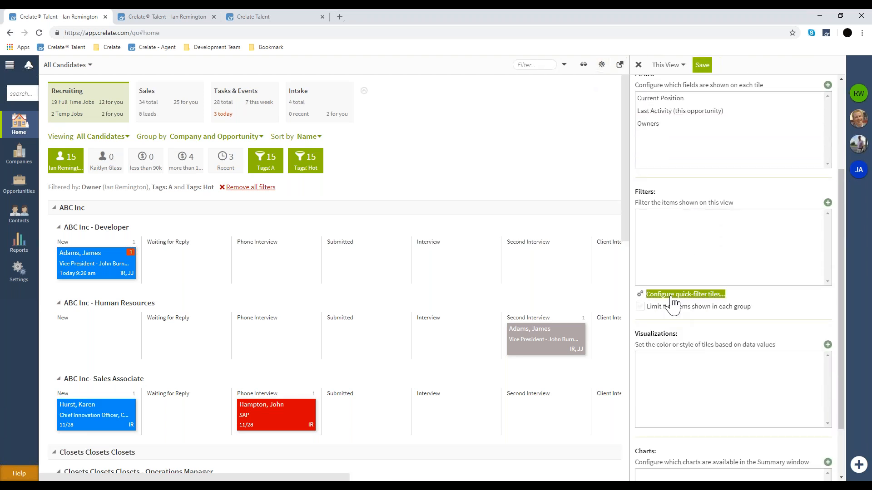
{"action": "left_click", "coordinate": [669, 295]}
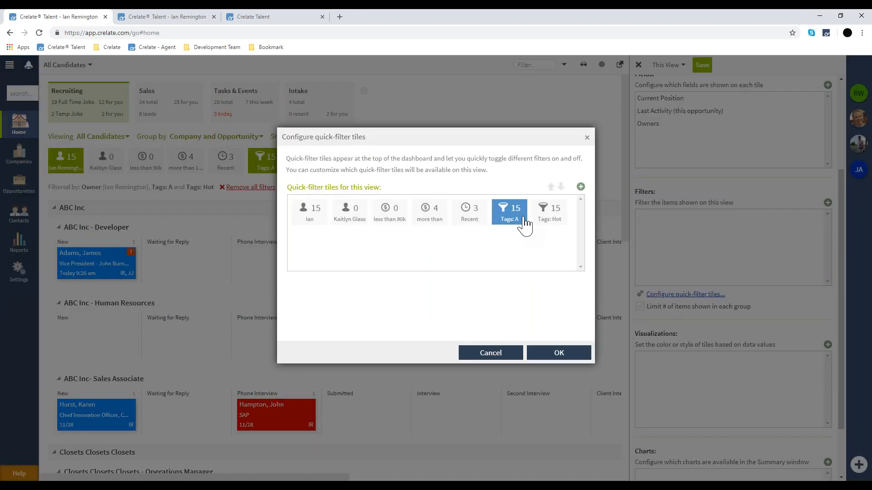
{"action": "left_click", "coordinate": [549, 221]}
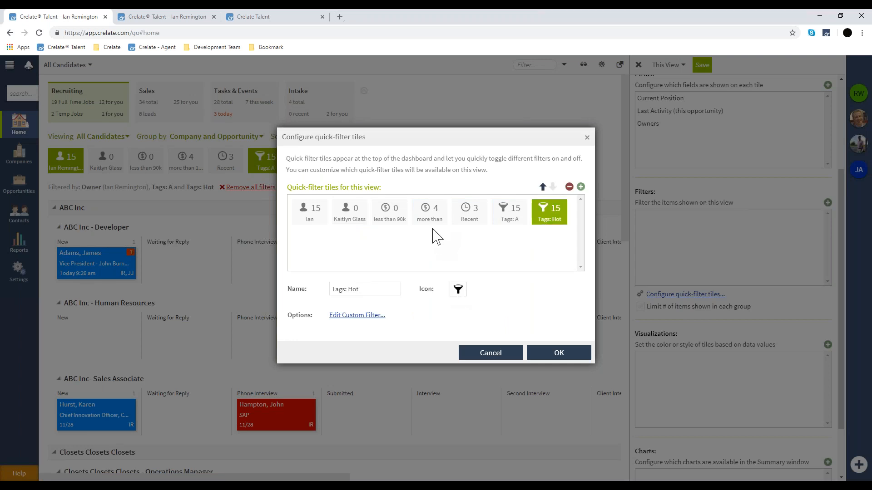
{"action": "left_click", "coordinate": [393, 217]}
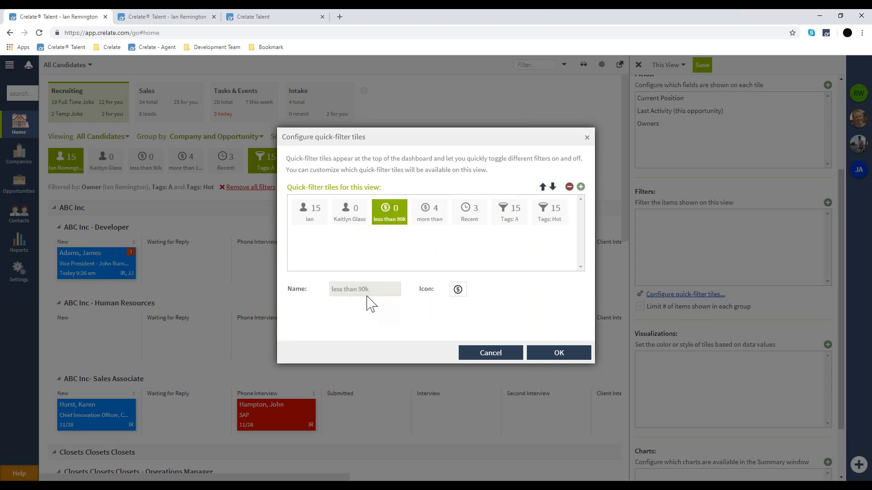
{"action": "left_click", "coordinate": [431, 219]}
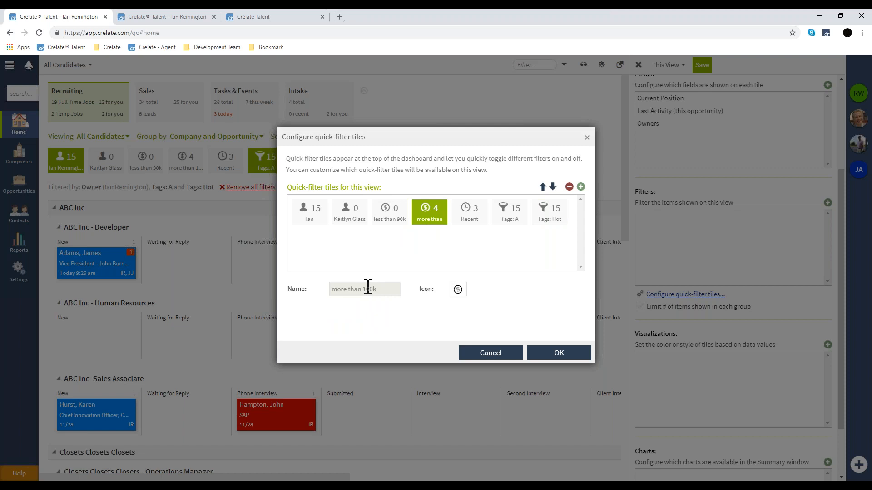
{"action": "left_click", "coordinate": [587, 138]}
{"action": "left_click", "coordinate": [693, 296]}
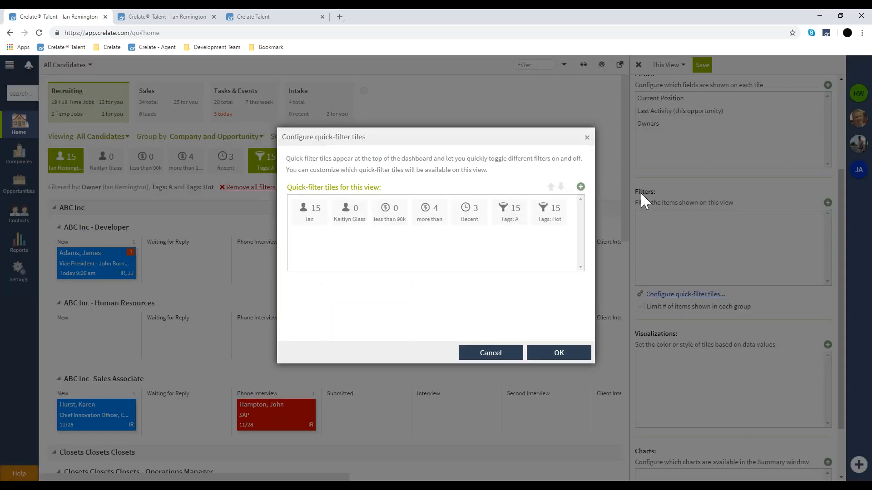
{"action": "left_click", "coordinate": [586, 138]}
{"action": "scroll", "coordinate": [671, 244], "scroll_direction": "up", "scroll_amount": 3}
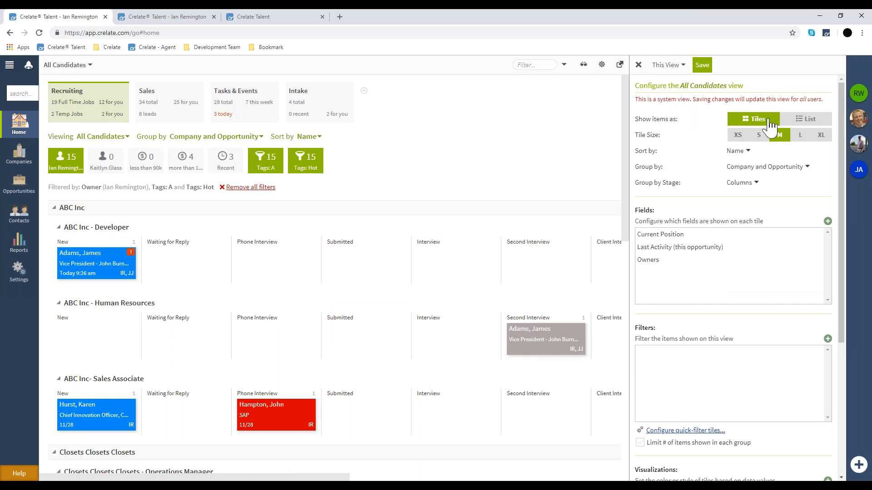
Show All Candidates as a list and add the Primary Address and Salary columns
{"action": "left_click", "coordinate": [805, 120]}
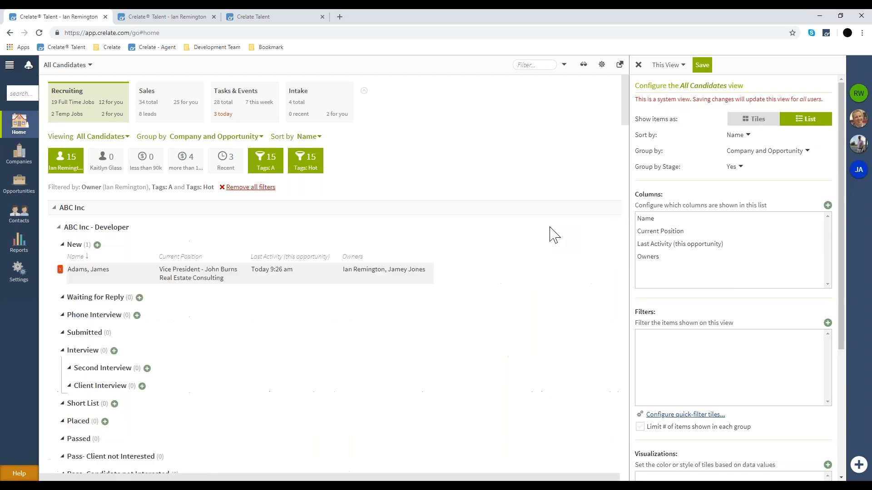
{"action": "left_click", "coordinate": [827, 205]}
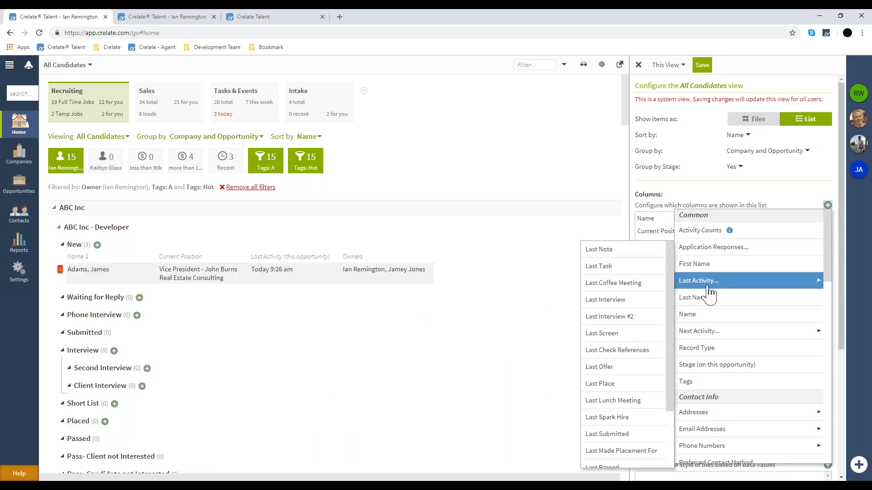
{"action": "scroll", "coordinate": [710, 295], "scroll_direction": "down", "scroll_amount": 2}
{"action": "mouse_move", "coordinate": [706, 331]}
{"action": "left_click", "coordinate": [667, 326]}
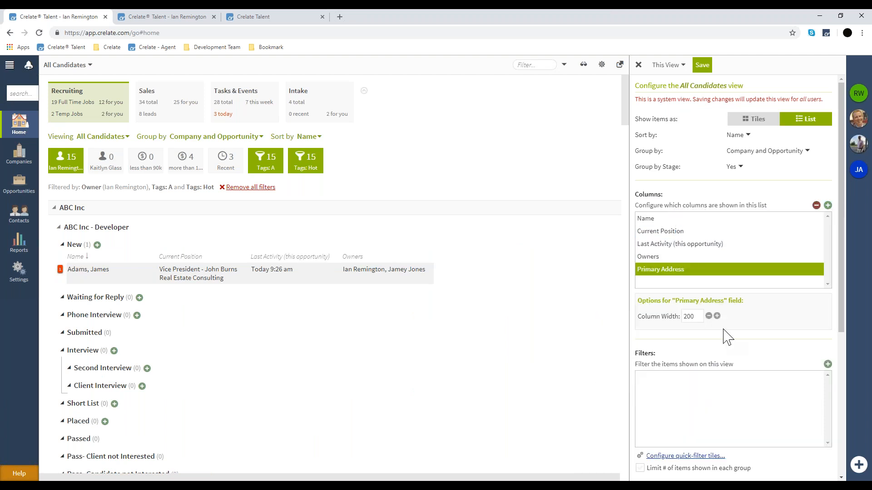
{"action": "left_click", "coordinate": [827, 205]}
{"action": "scroll", "coordinate": [770, 283], "scroll_direction": "down", "scroll_amount": 5}
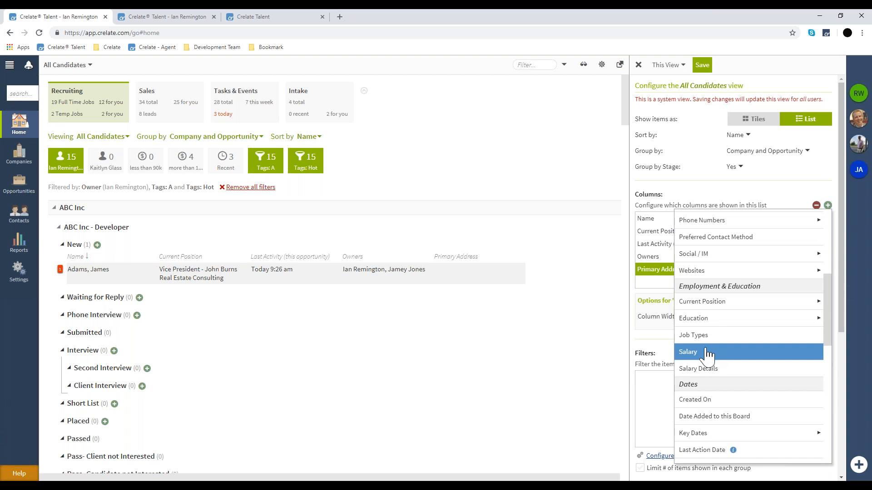
{"action": "left_click", "coordinate": [707, 353]}
Look through the All Candidates list and remove all active filters
{"action": "scroll", "coordinate": [531, 336], "scroll_direction": "down", "scroll_amount": 3}
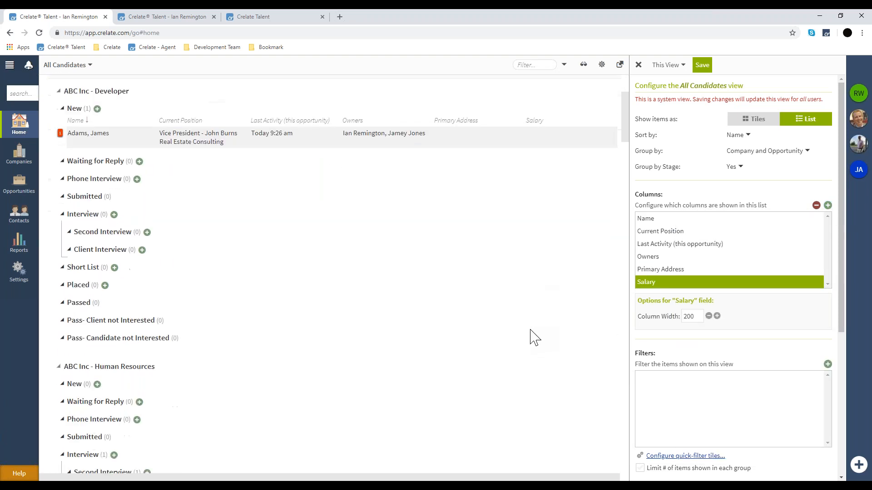
{"action": "scroll", "coordinate": [532, 336], "scroll_direction": "up", "scroll_amount": 3}
{"action": "scroll", "coordinate": [149, 323], "scroll_direction": "down", "scroll_amount": 1}
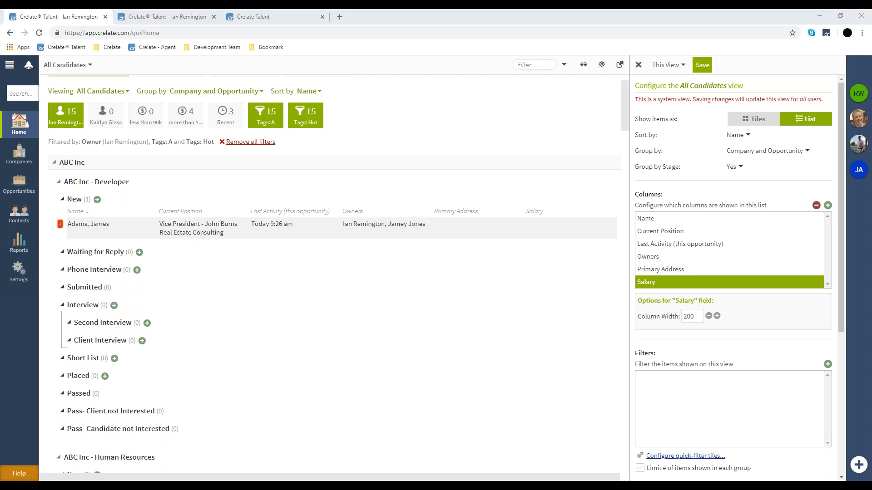
{"action": "scroll", "coordinate": [281, 129], "scroll_direction": "down", "scroll_amount": 1}
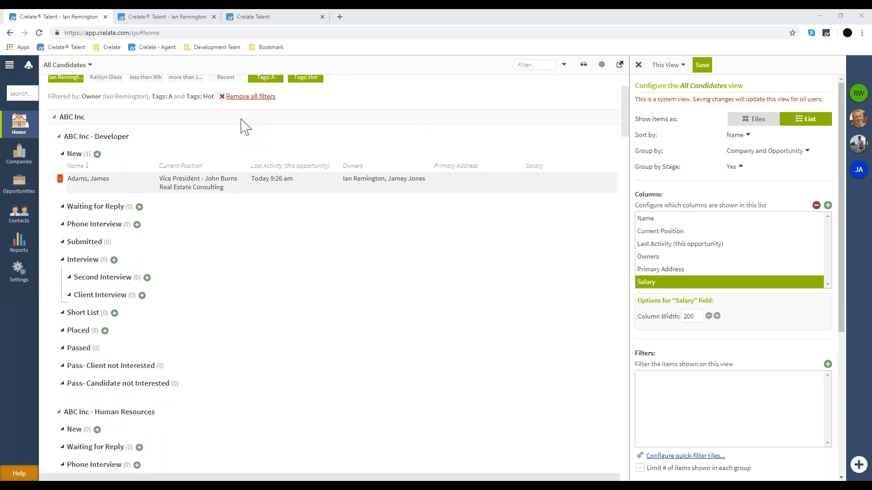
{"action": "scroll", "coordinate": [241, 114], "scroll_direction": "up", "scroll_amount": 2}
{"action": "left_click", "coordinate": [251, 190]}
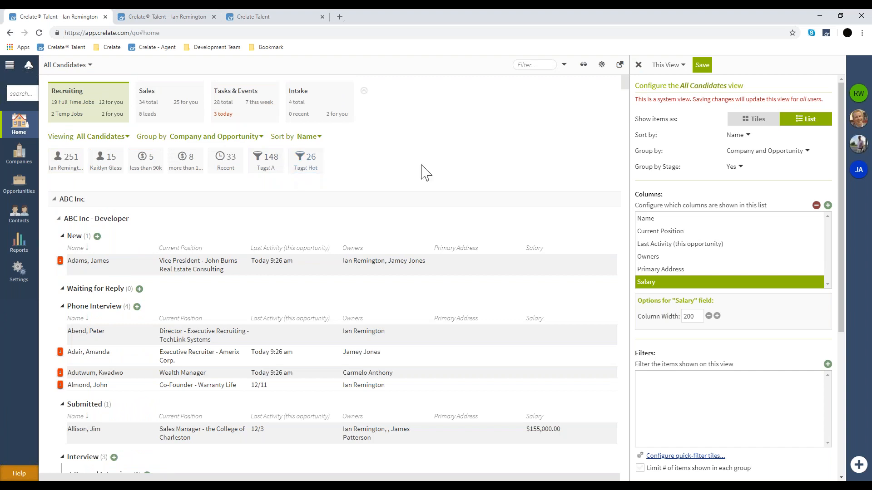
Reload the page to discard the unsaved list layout, and switch through All Jobs to the Open Jobs view
{"action": "left_click", "coordinate": [73, 66]}
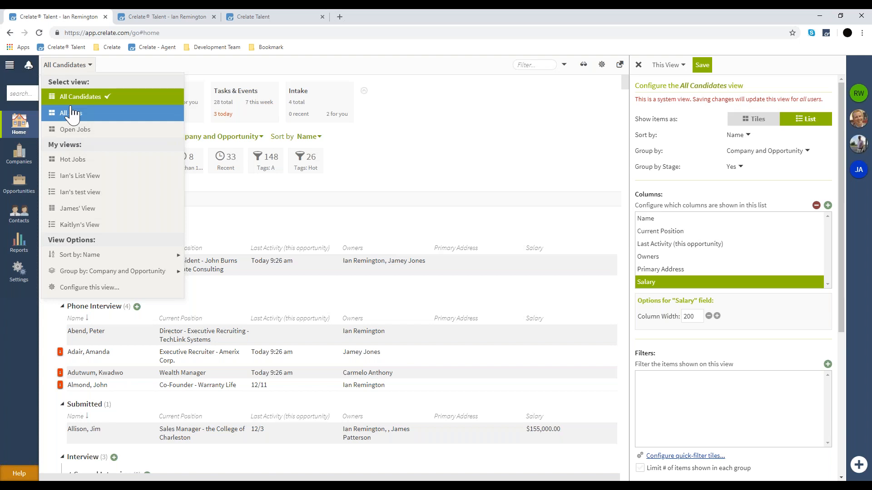
{"action": "left_click", "coordinate": [39, 33]}
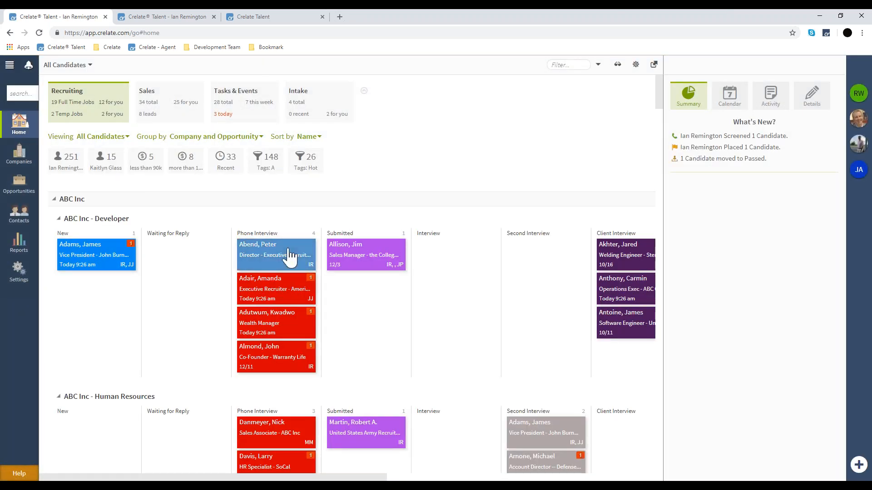
{"action": "left_click", "coordinate": [63, 66]}
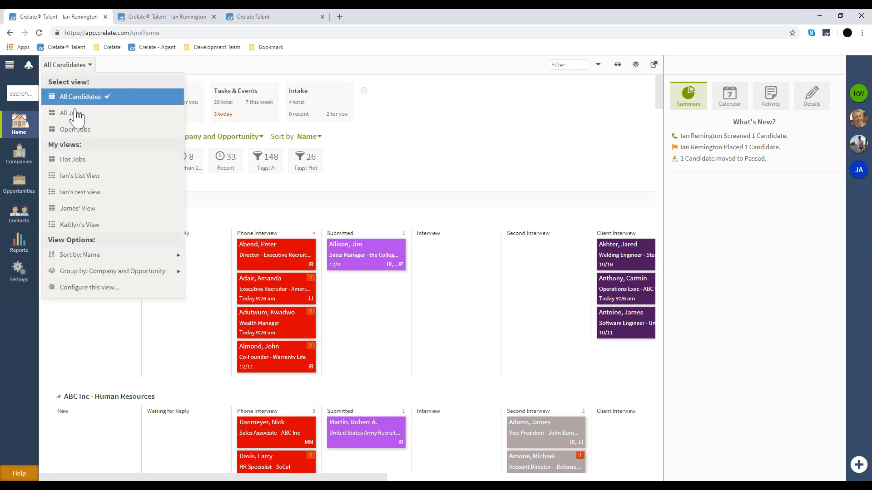
{"action": "left_click", "coordinate": [75, 113]}
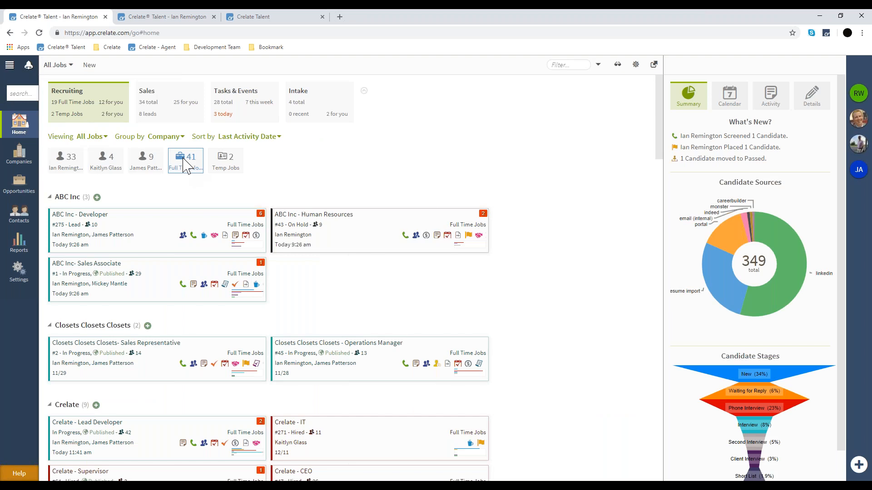
{"action": "left_click", "coordinate": [57, 65]}
{"action": "left_click", "coordinate": [72, 131]}
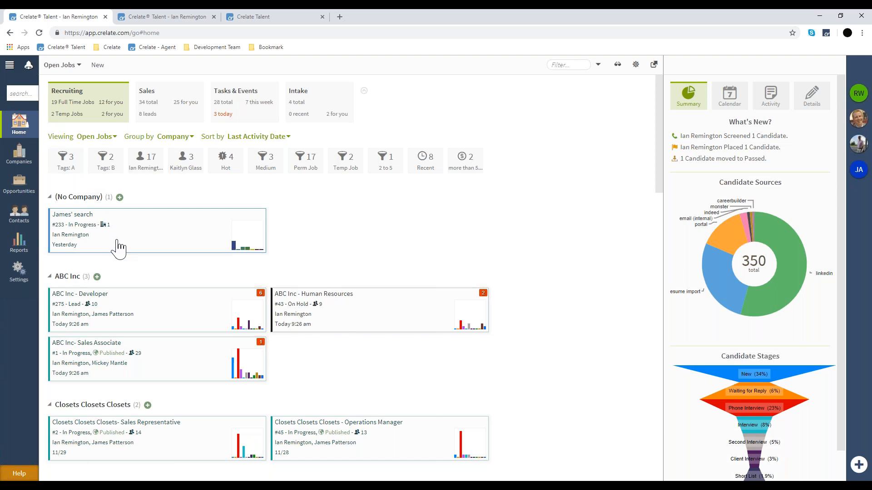
Open the ABC Inc - Developer job, check the available job statuses without changing them, and return to Open Jobs
{"action": "left_click", "coordinate": [156, 316]}
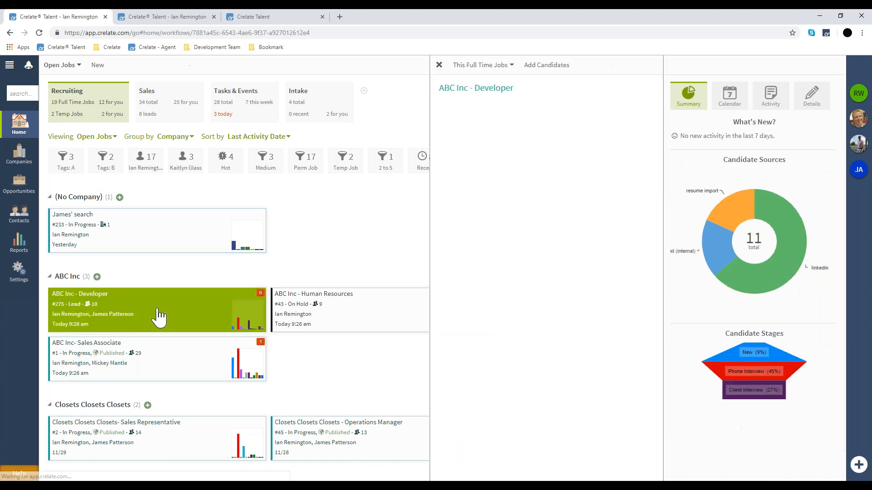
{"action": "left_click", "coordinate": [596, 89]}
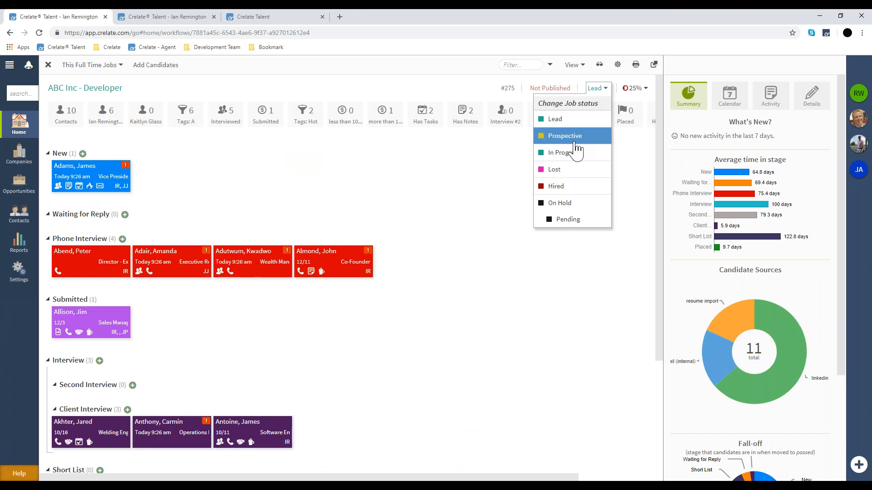
{"action": "left_click", "coordinate": [595, 88]}
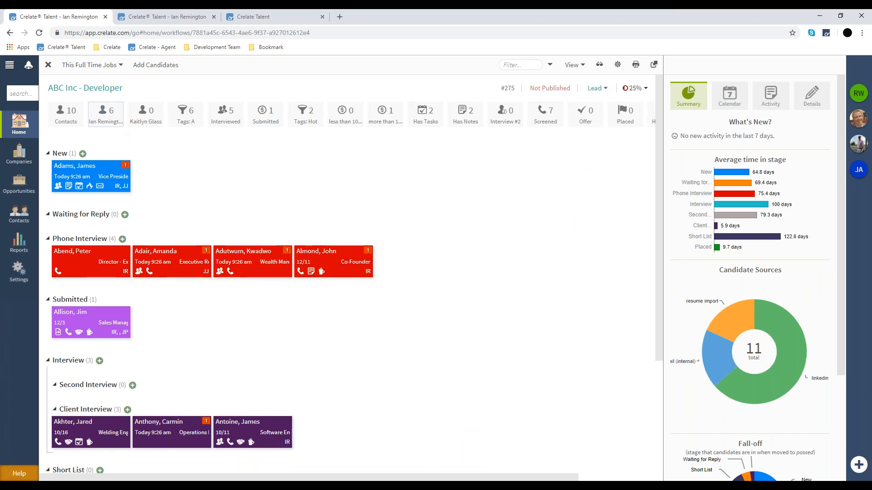
{"action": "left_click", "coordinate": [19, 122]}
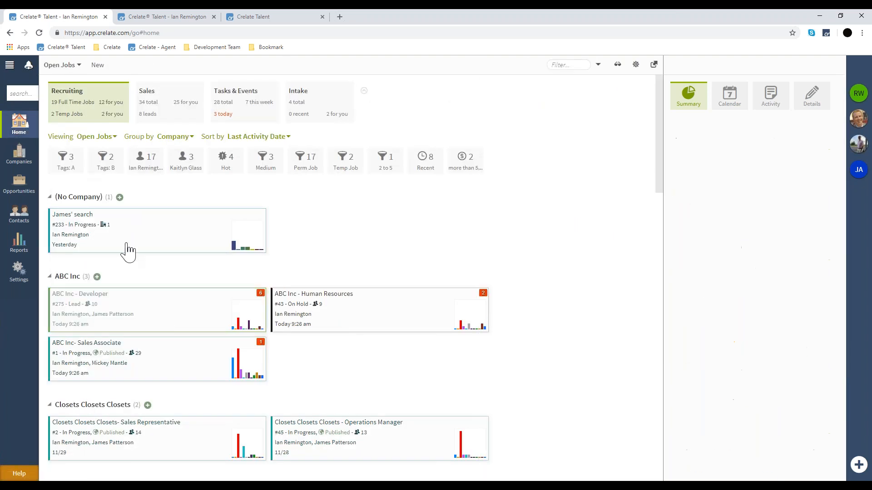
Review the available views and the Open Jobs view configuration, and close it without changes
{"action": "left_click", "coordinate": [62, 65]}
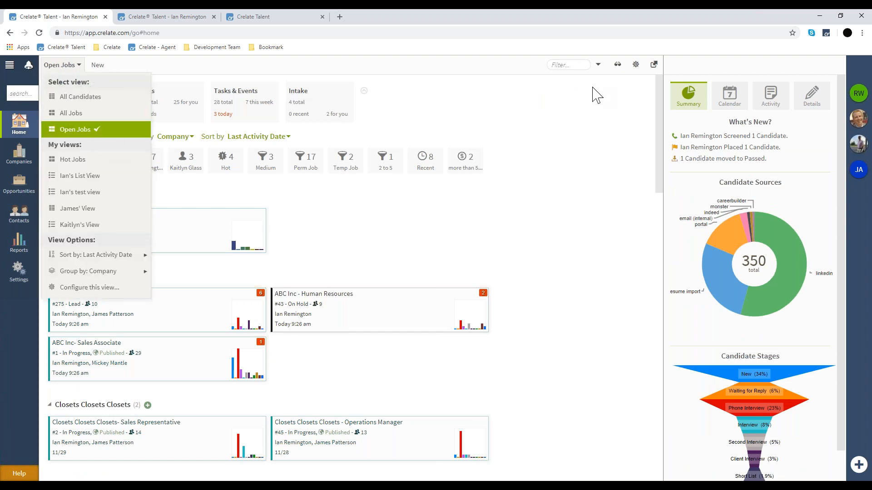
{"action": "left_click", "coordinate": [636, 65]}
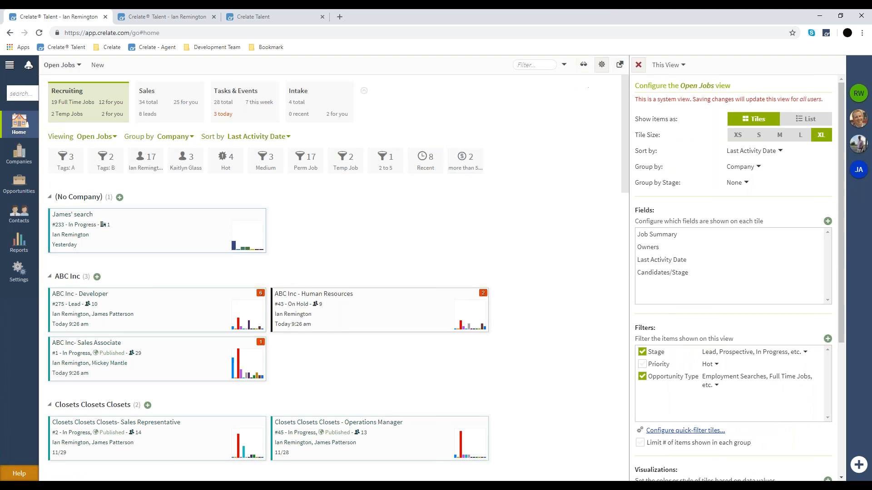
{"action": "left_click", "coordinate": [638, 65]}
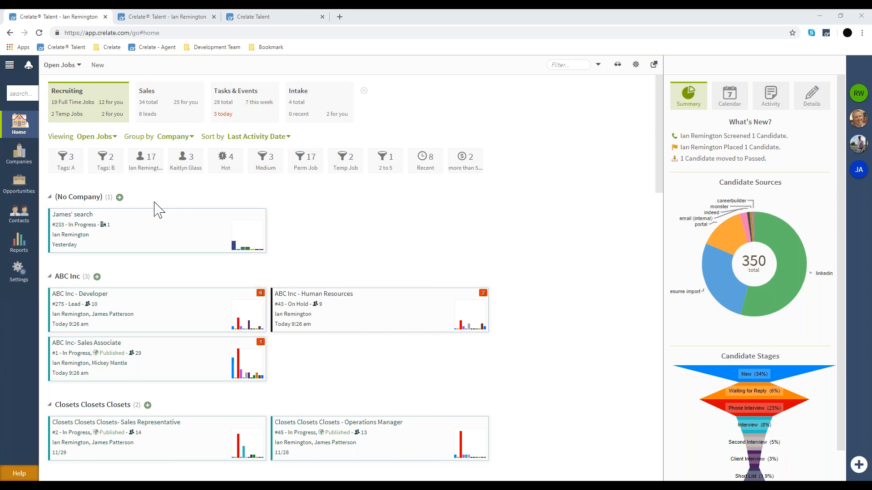
Open the Crelate - Lead Developer job from the Open Jobs view
{"action": "scroll", "coordinate": [159, 368], "scroll_direction": "down", "scroll_amount": 3}
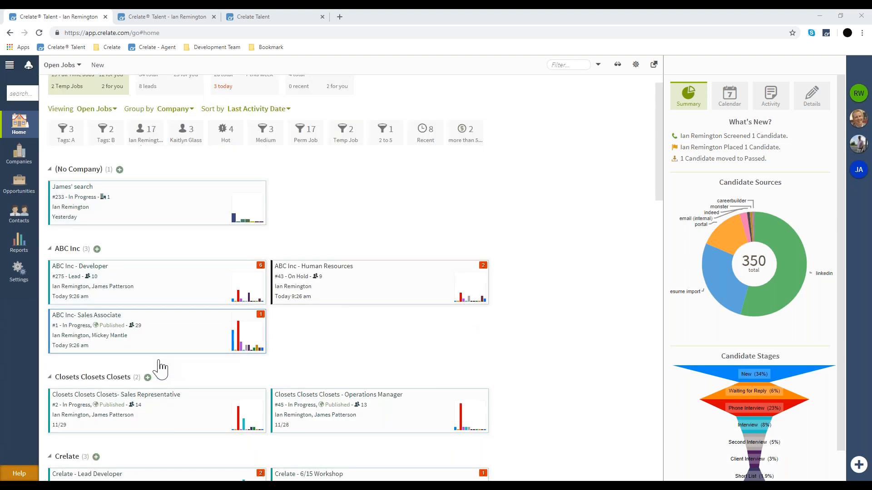
{"action": "scroll", "coordinate": [157, 359], "scroll_direction": "down", "scroll_amount": 1}
{"action": "left_click", "coordinate": [154, 348]}
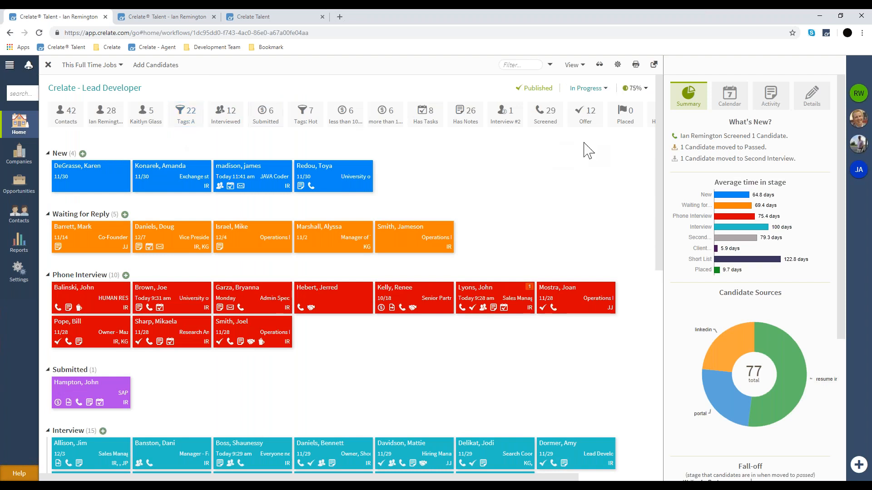
Open the Candidate List view configuration, look through the common filters, and start a new custom filter
{"action": "left_click", "coordinate": [617, 65]}
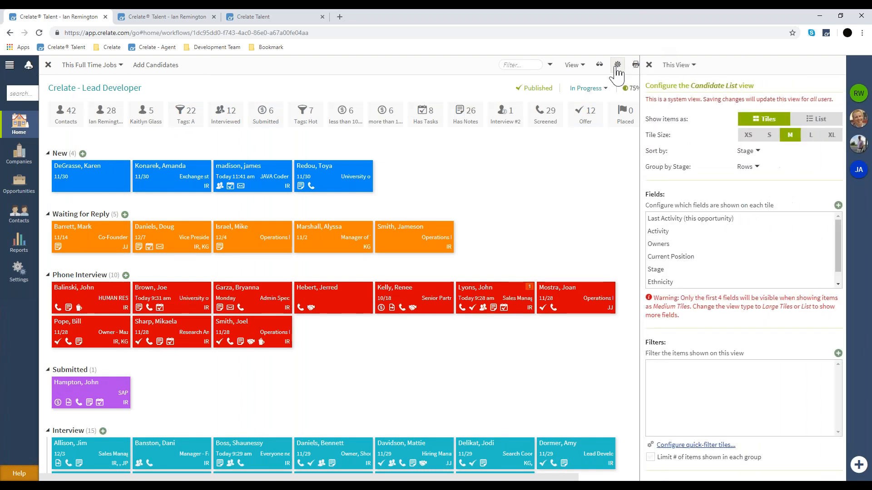
{"action": "left_click", "coordinate": [827, 353]}
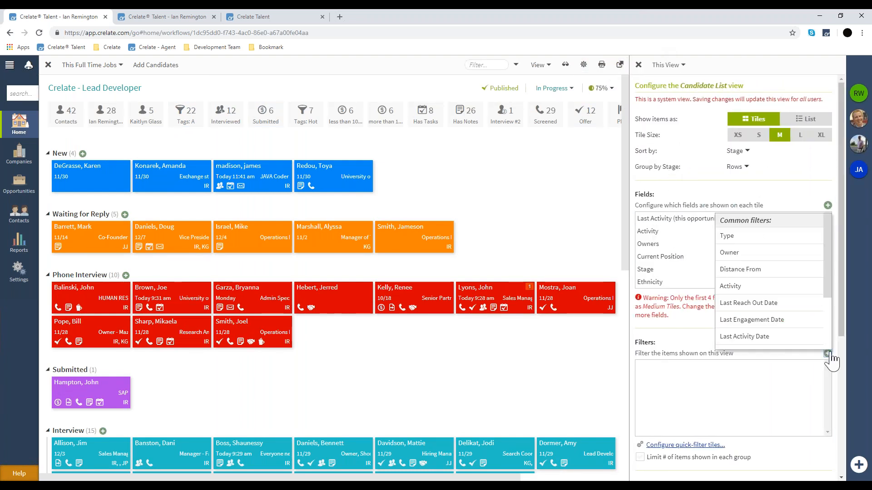
{"action": "scroll", "coordinate": [800, 253], "scroll_direction": "down", "scroll_amount": 3}
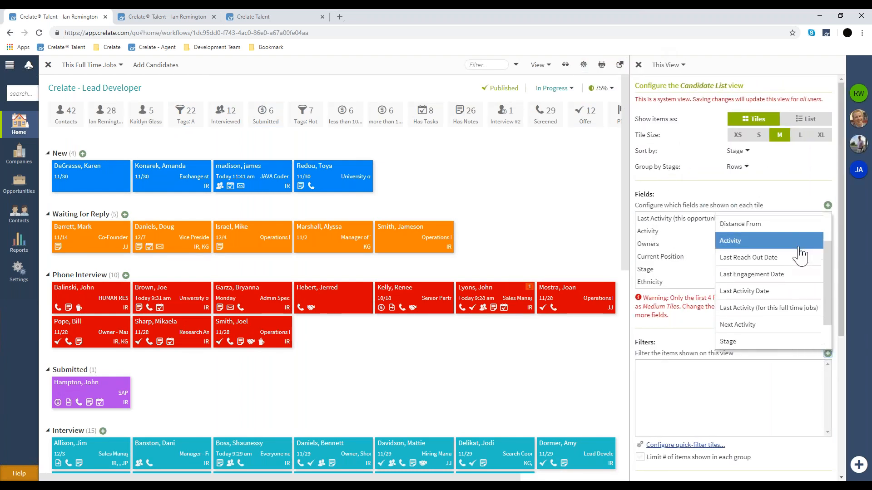
{"action": "scroll", "coordinate": [800, 253], "scroll_direction": "up", "scroll_amount": 3}
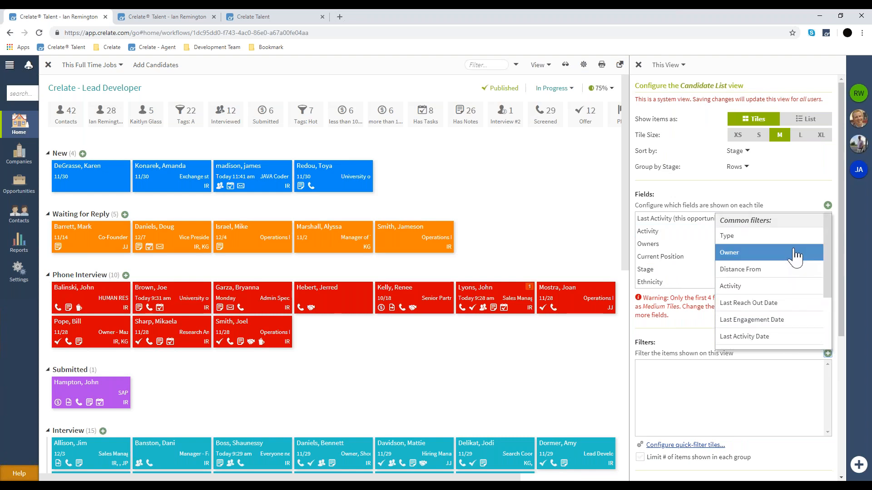
{"action": "scroll", "coordinate": [796, 255], "scroll_direction": "down", "scroll_amount": 3}
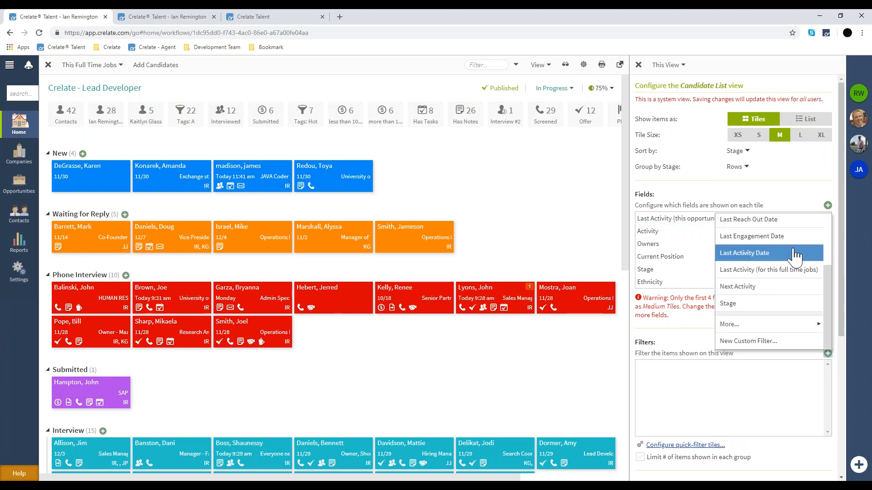
{"action": "left_click", "coordinate": [744, 344]}
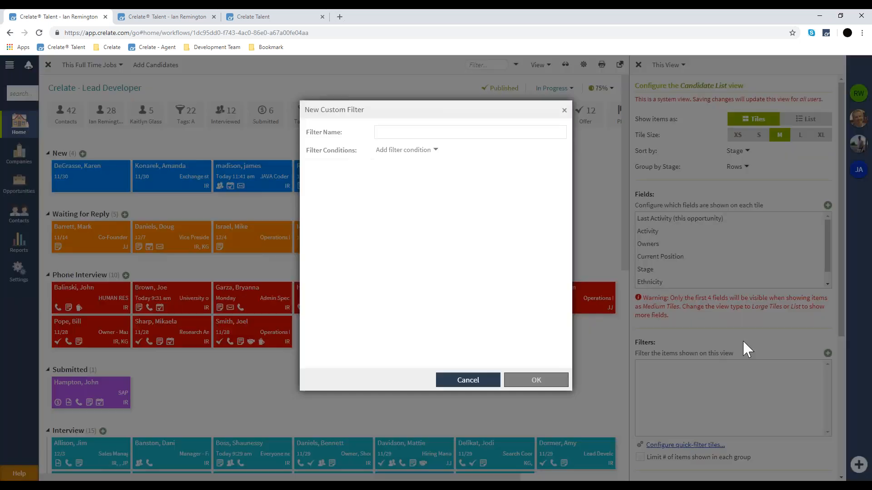
Build the custom filter from a Tags condition with the 5+ years experience tag and apply it to the view
{"action": "left_click", "coordinate": [390, 152]}
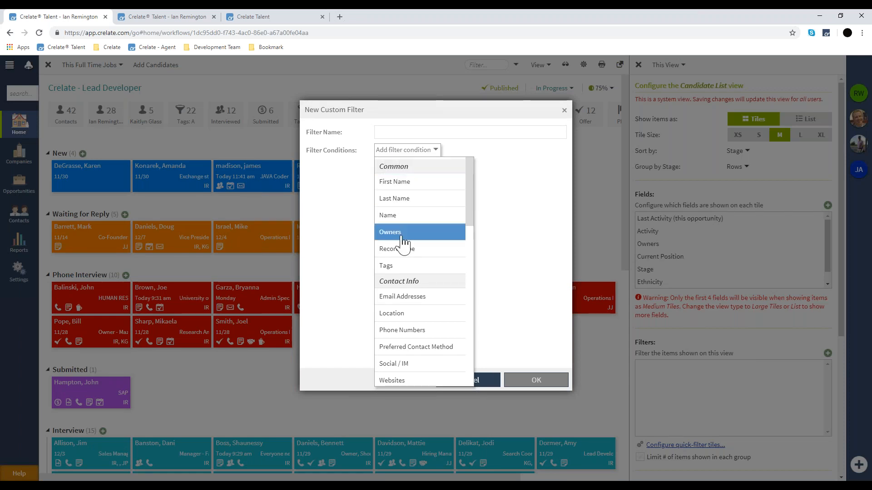
{"action": "left_click", "coordinate": [396, 268]}
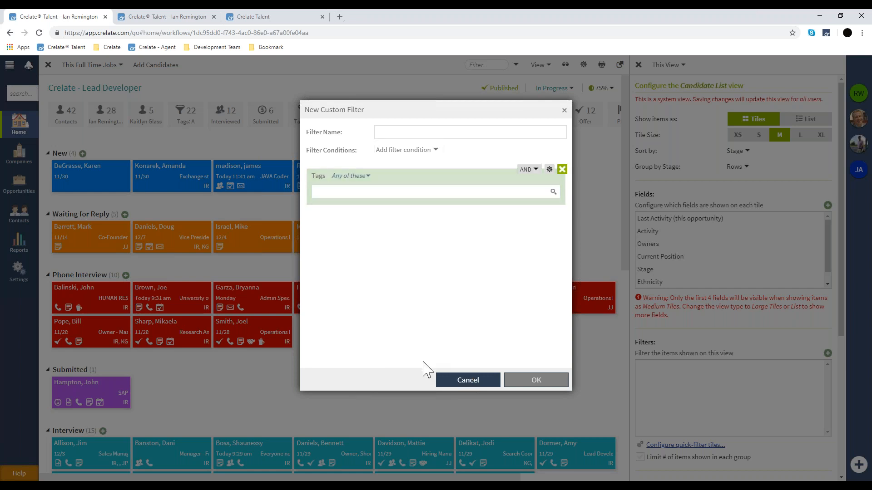
{"action": "left_click", "coordinate": [553, 193]}
{"action": "left_click", "coordinate": [281, 142]}
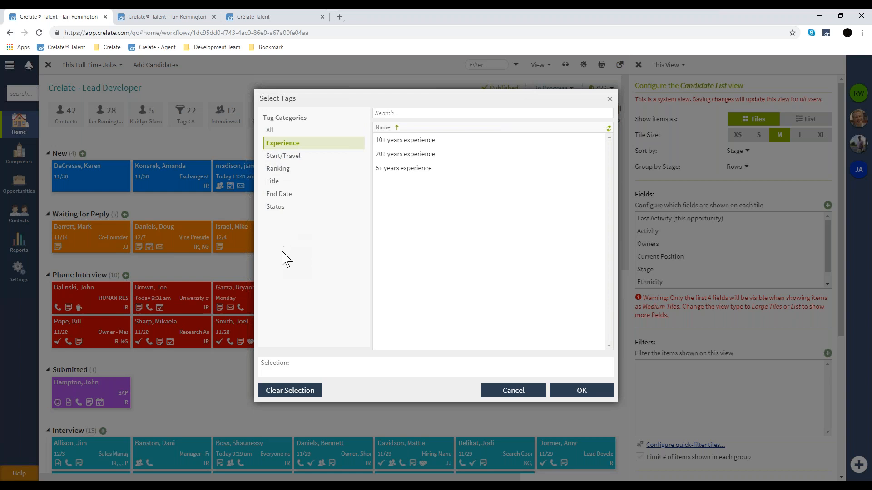
{"action": "left_click", "coordinate": [389, 172]}
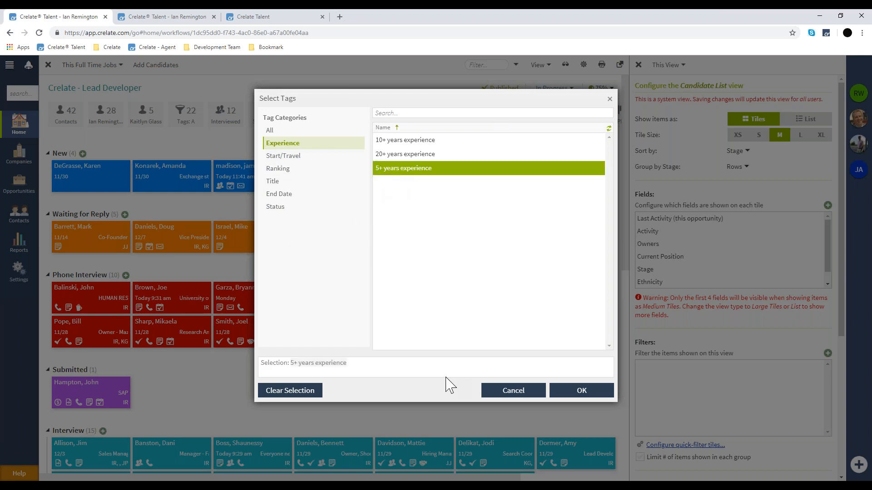
{"action": "left_click", "coordinate": [574, 393]}
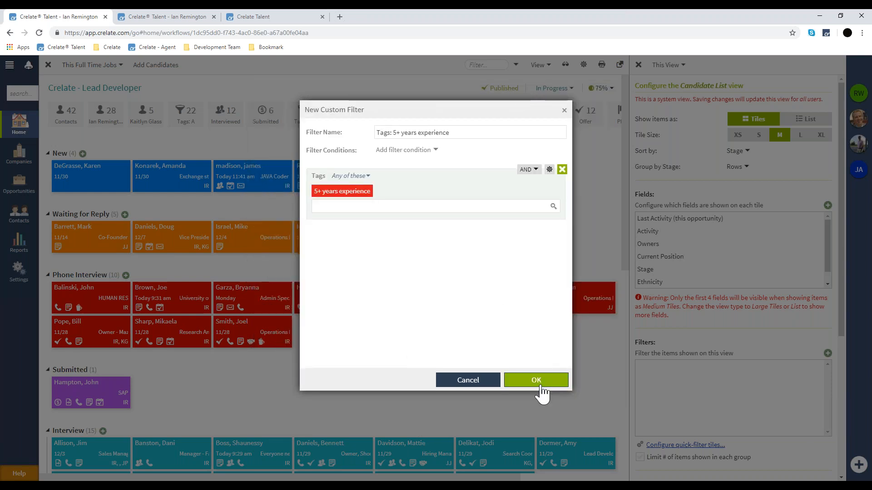
{"action": "left_click", "coordinate": [536, 380]}
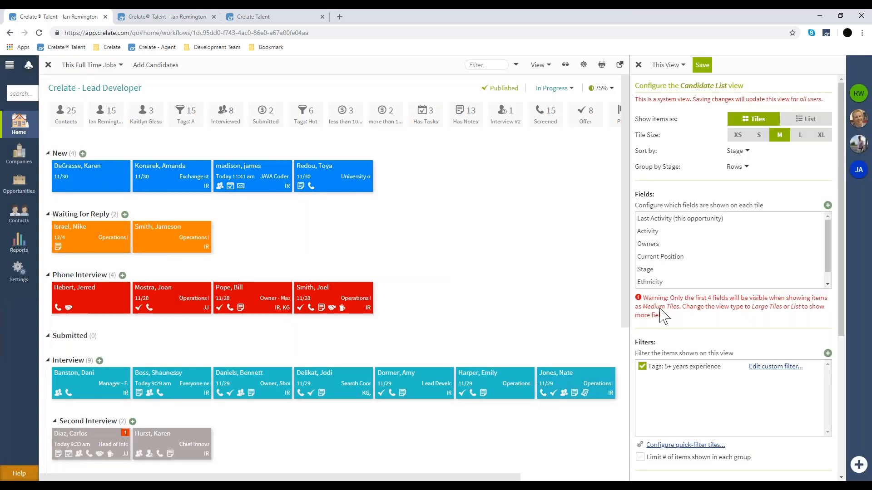
Look at the quick-filter tiles configured for the candidate list and close the dialog without changes
{"action": "scroll", "coordinate": [652, 373], "scroll_direction": "down", "scroll_amount": 2}
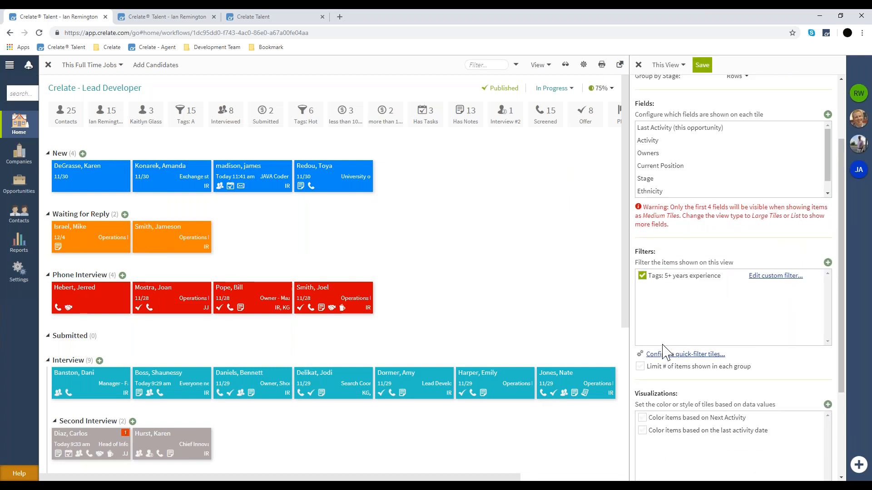
{"action": "left_click", "coordinate": [666, 355]}
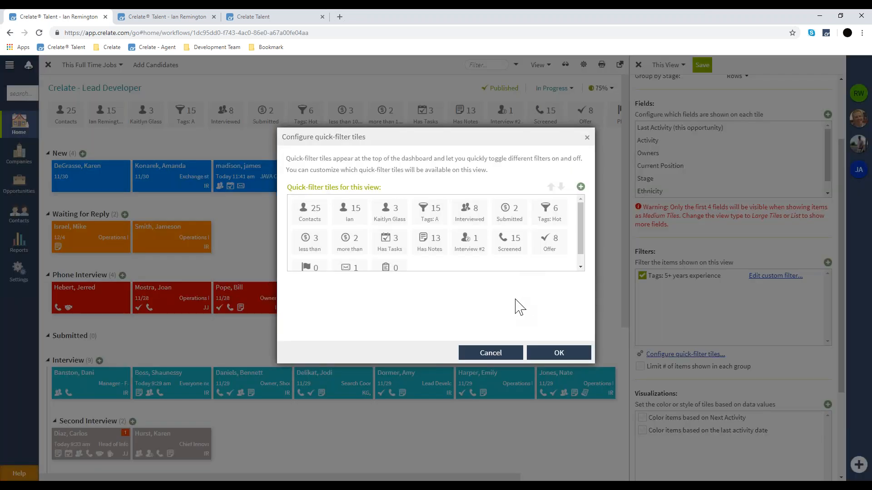
{"action": "left_click", "coordinate": [506, 353]}
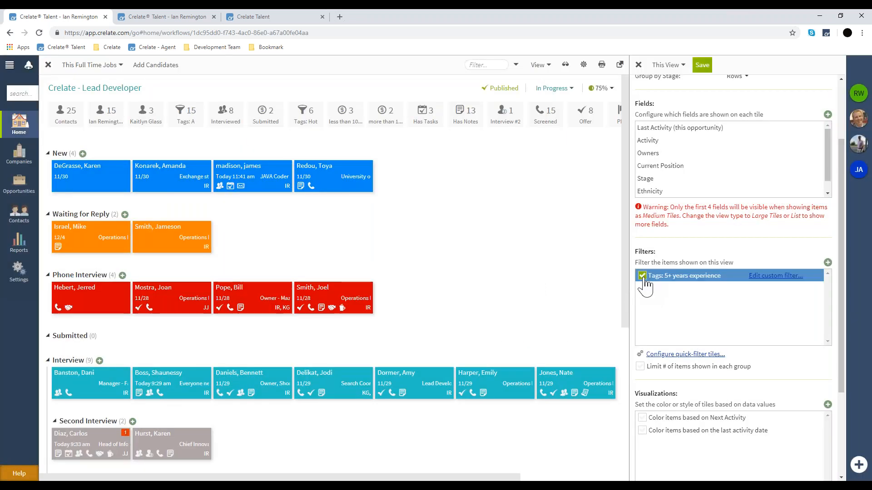
Toggle the Tags: 5+ years experience filter to compare the candidate list, leaving it disabled
{"action": "left_click", "coordinate": [641, 276]}
{"action": "left_click", "coordinate": [642, 277]}
{"action": "left_click", "coordinate": [642, 276]}
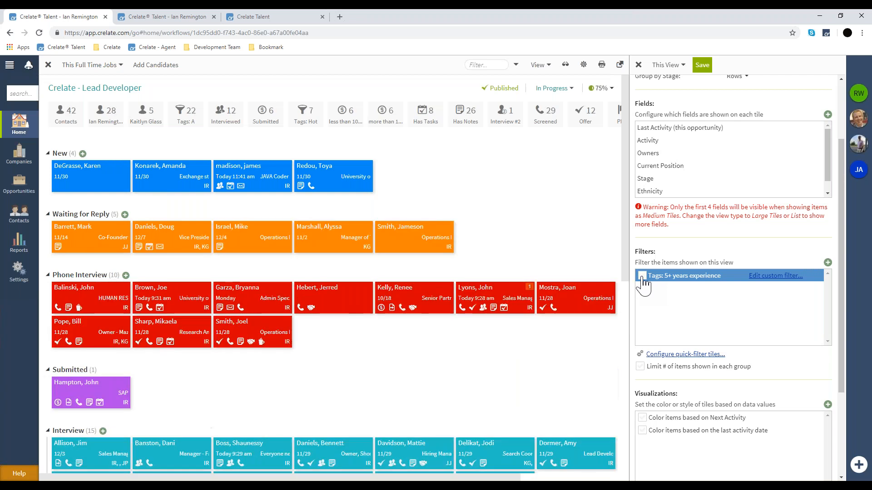
Try a custom quick-filter tile with a Tags condition, cancel it, and close the view configuration without saving
{"action": "left_click", "coordinate": [680, 356]}
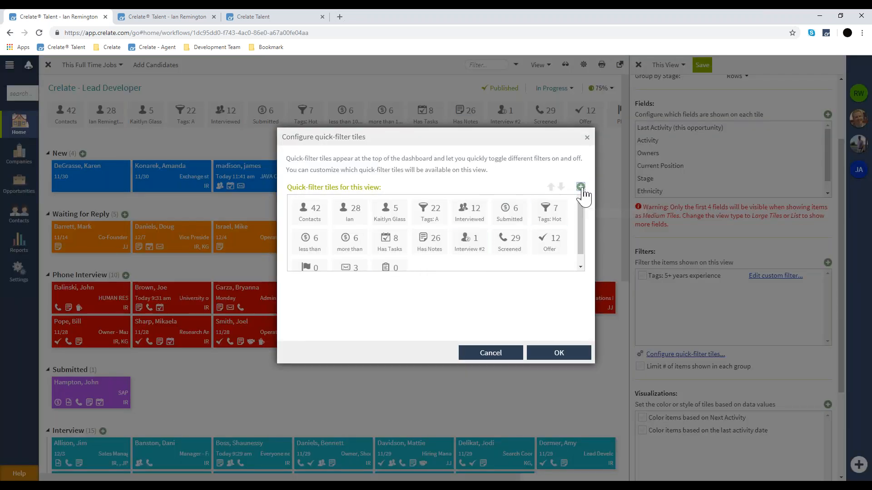
{"action": "left_click", "coordinate": [580, 186]}
{"action": "scroll", "coordinate": [554, 267], "scroll_direction": "down", "scroll_amount": 5}
{"action": "mouse_move", "coordinate": [535, 316]}
{"action": "scroll", "coordinate": [522, 318], "scroll_direction": "up", "scroll_amount": 2}
{"action": "scroll", "coordinate": [522, 326], "scroll_direction": "down", "scroll_amount": 2}
{"action": "left_click", "coordinate": [527, 328]}
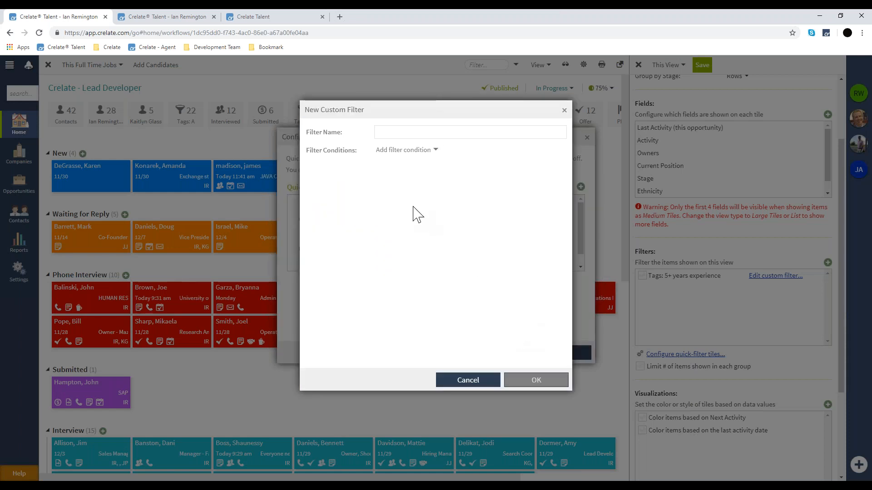
{"action": "left_click", "coordinate": [398, 152]}
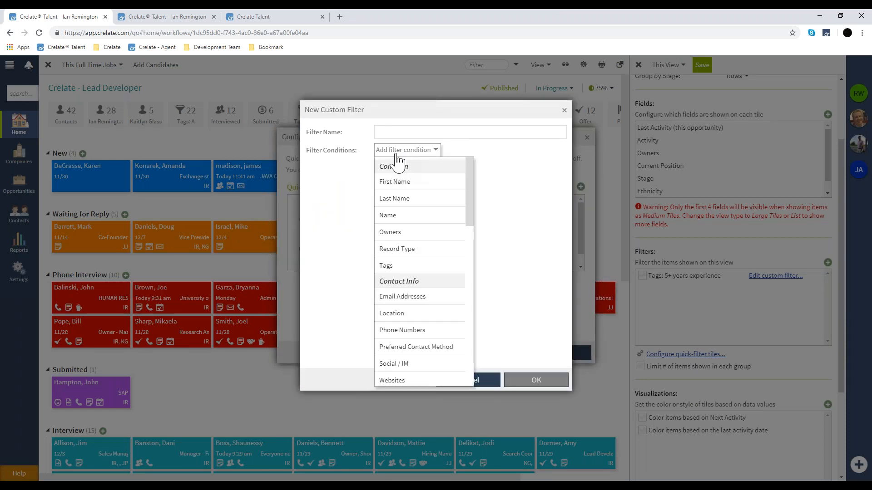
{"action": "left_click", "coordinate": [389, 272]}
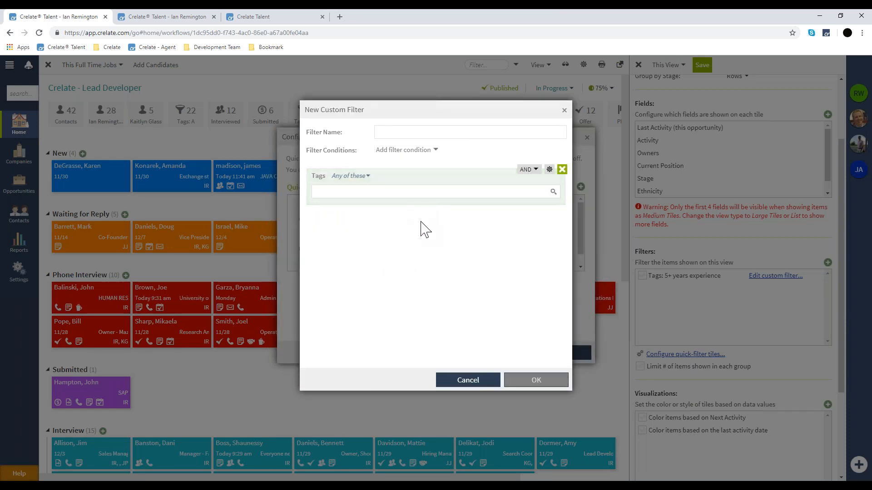
{"action": "left_click", "coordinate": [468, 382]}
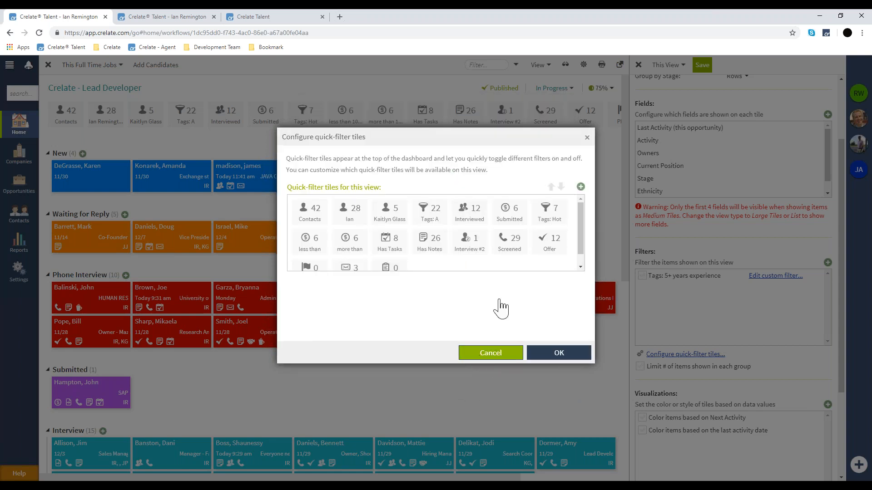
{"action": "left_click", "coordinate": [491, 352]}
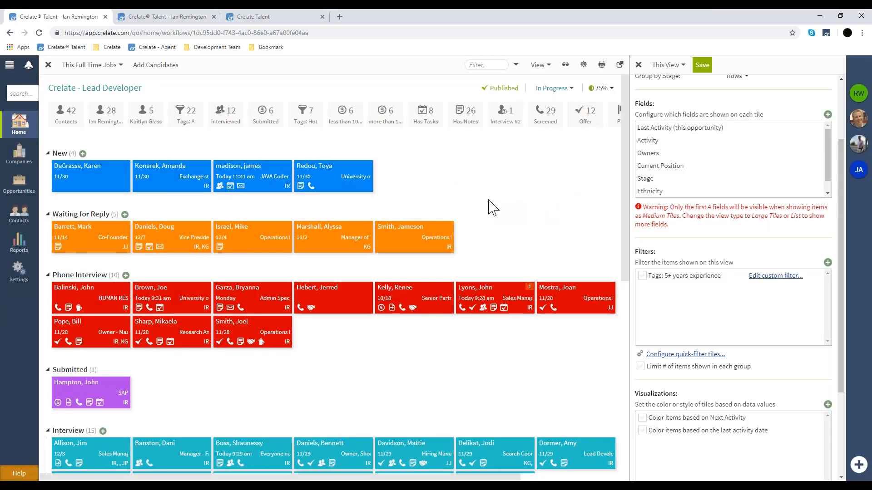
{"action": "left_click", "coordinate": [638, 64]}
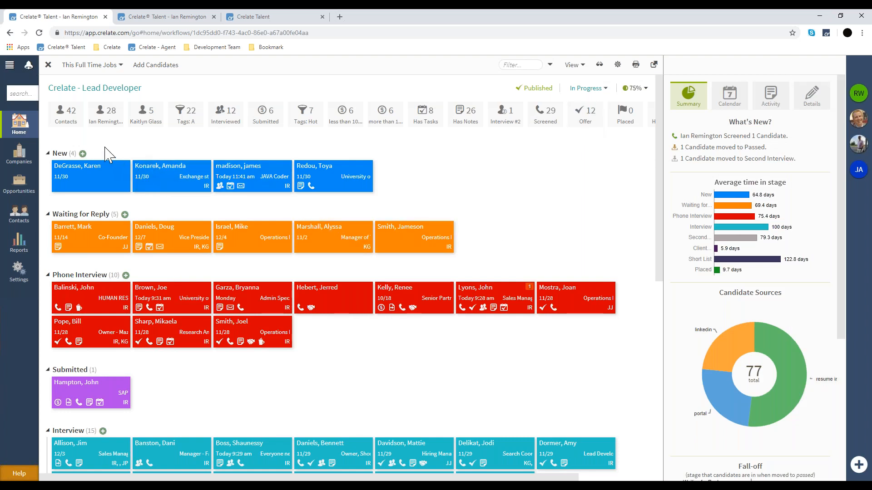
Filter the candidates by the first owner tile, Tags: Hot and salary more than 150k, and remove all filters
{"action": "left_click", "coordinate": [105, 115]}
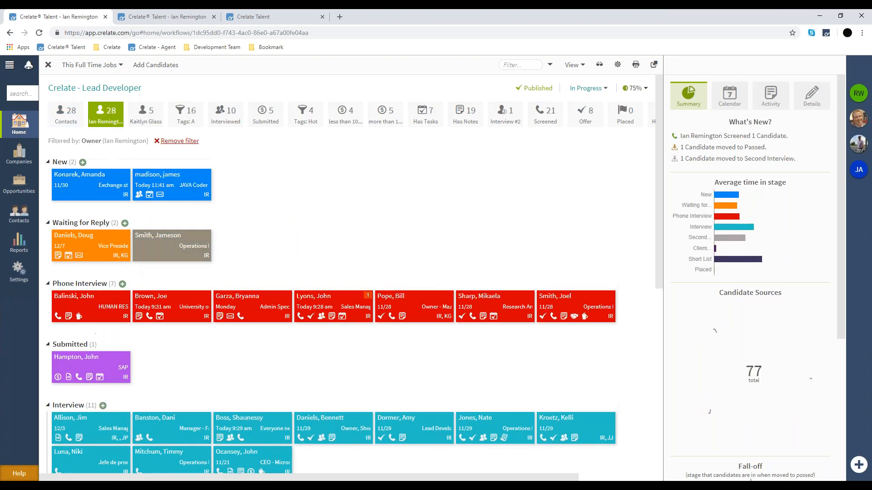
{"action": "left_click", "coordinate": [305, 115]}
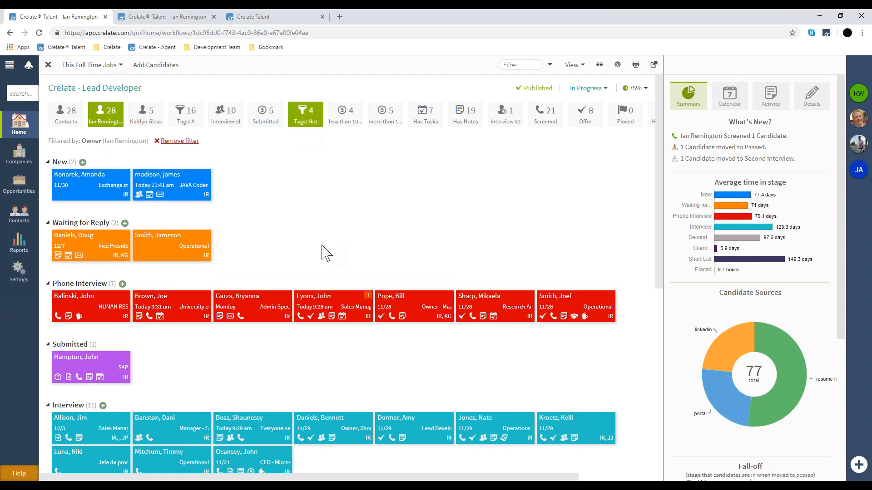
{"action": "left_click", "coordinate": [387, 115]}
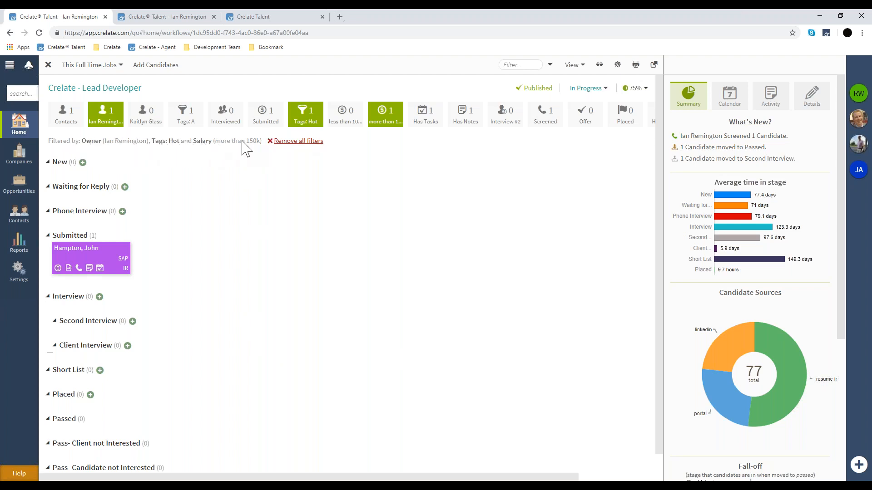
{"action": "left_click", "coordinate": [292, 142]}
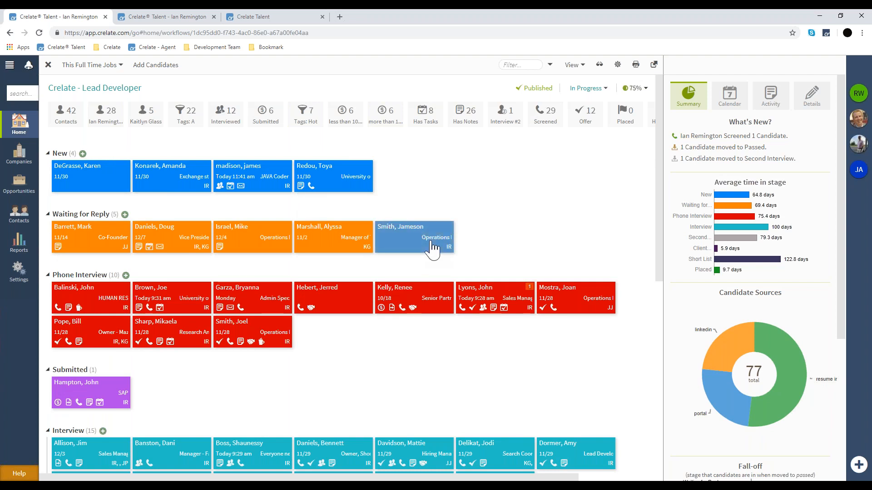
Reopen the Candidate List configuration, color the candidate tiles by Last Activity Date, and show the Visualizations settings
{"action": "left_click", "coordinate": [600, 65]}
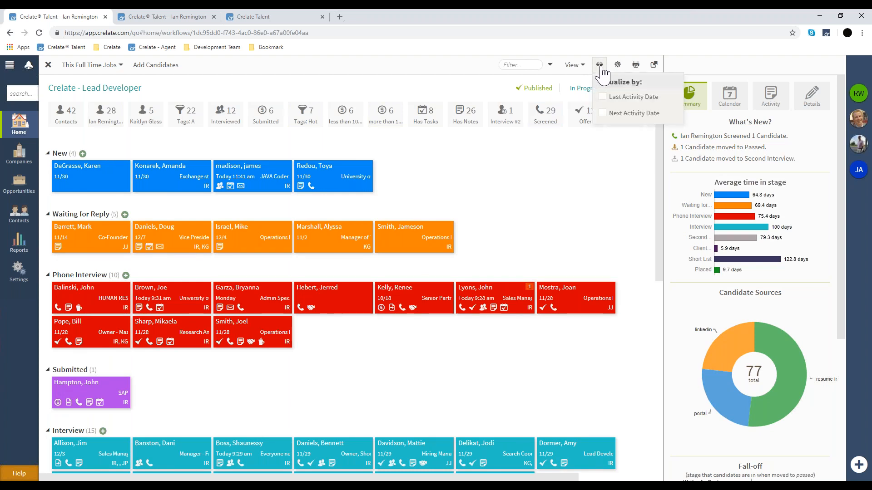
{"action": "left_click", "coordinate": [623, 114]}
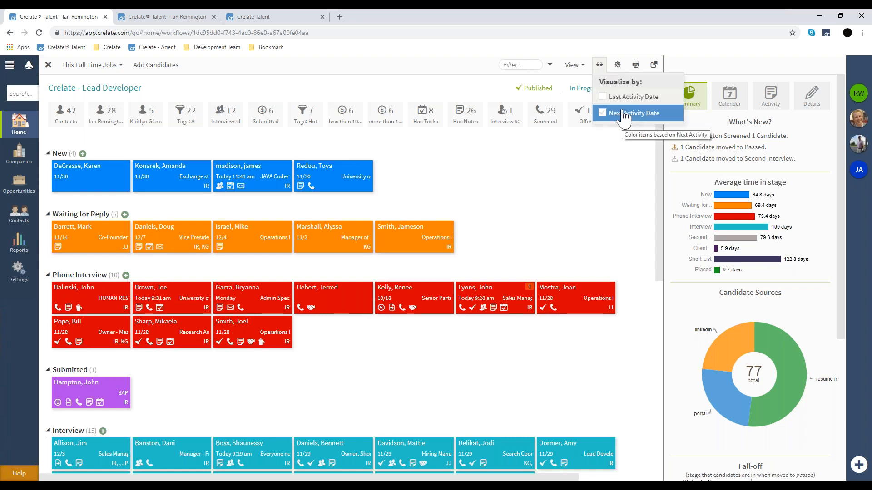
{"action": "left_click", "coordinate": [617, 65]}
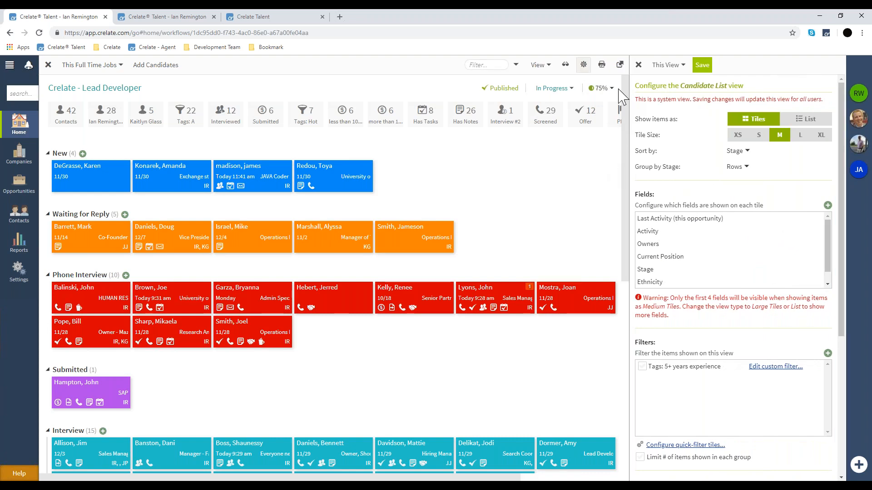
{"action": "left_click", "coordinate": [566, 64]}
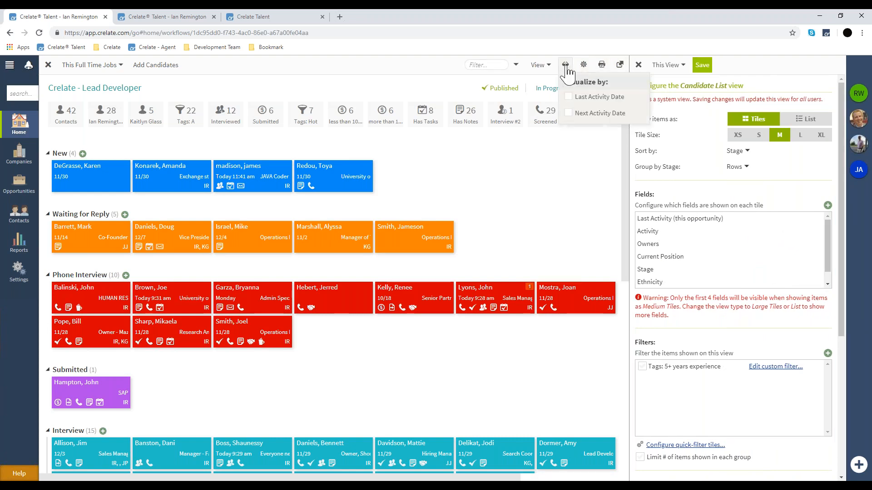
{"action": "left_click", "coordinate": [568, 98]}
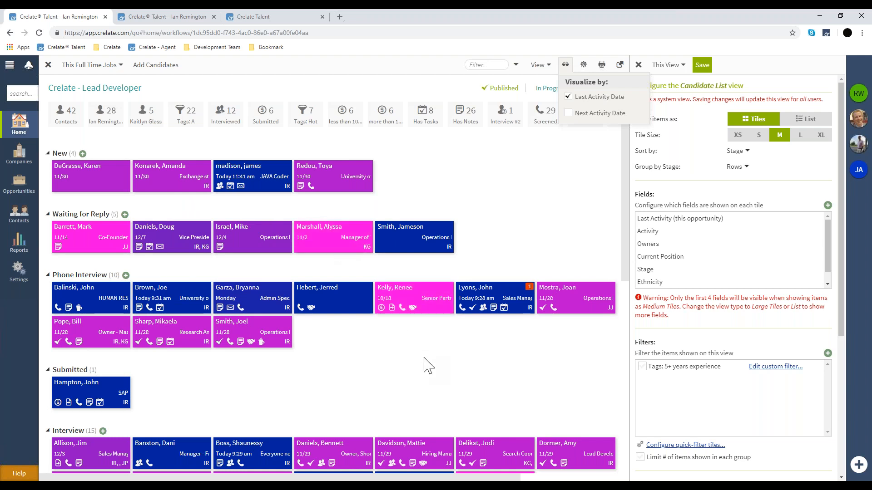
{"action": "scroll", "coordinate": [690, 295], "scroll_direction": "down", "scroll_amount": 4}
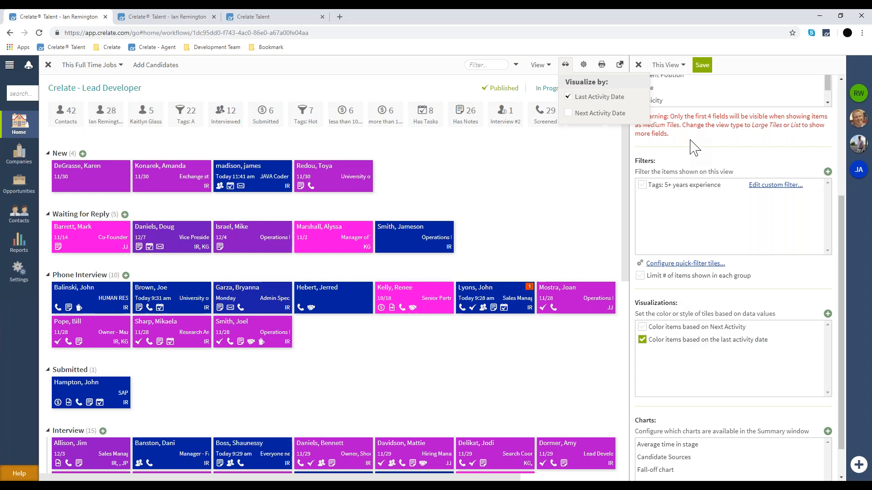
Edit the last activity date visualization and choose the red-yellow-green color gradient
{"action": "left_click", "coordinate": [693, 162]}
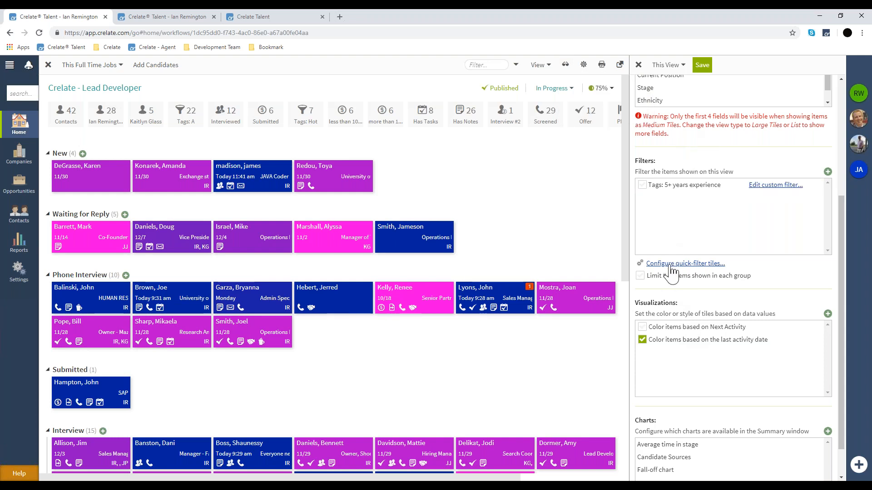
{"action": "scroll", "coordinate": [676, 274], "scroll_direction": "down", "scroll_amount": 1}
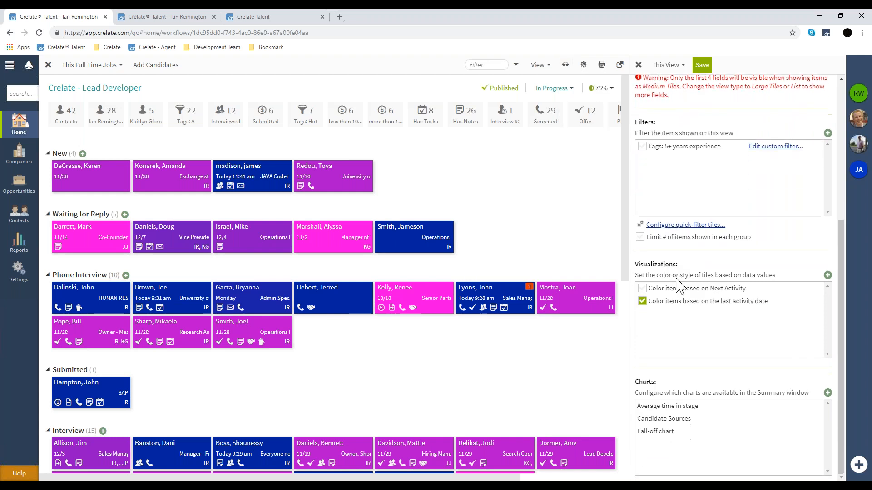
{"action": "left_click", "coordinate": [678, 305]}
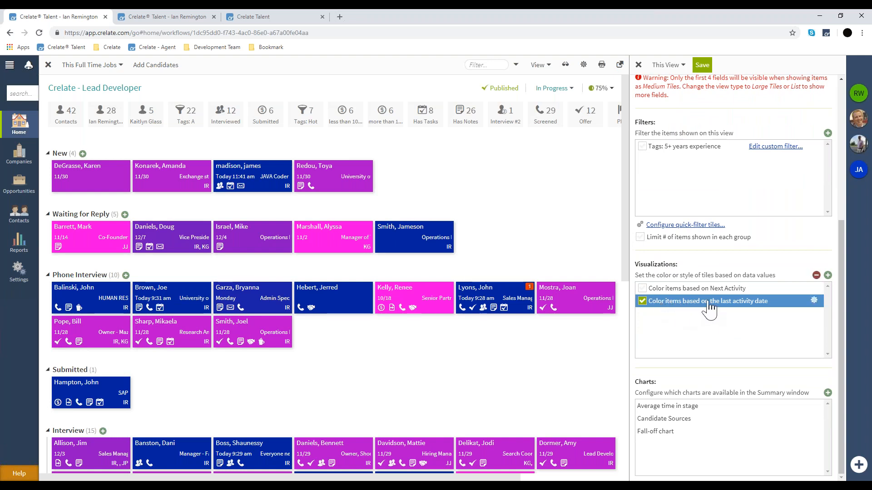
{"action": "left_click", "coordinate": [813, 301]}
{"action": "left_click", "coordinate": [473, 213]}
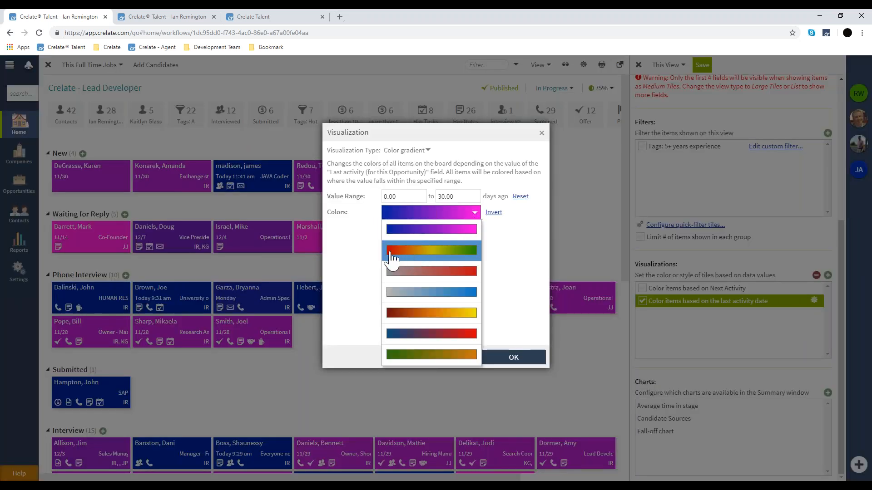
{"action": "left_click", "coordinate": [392, 256]}
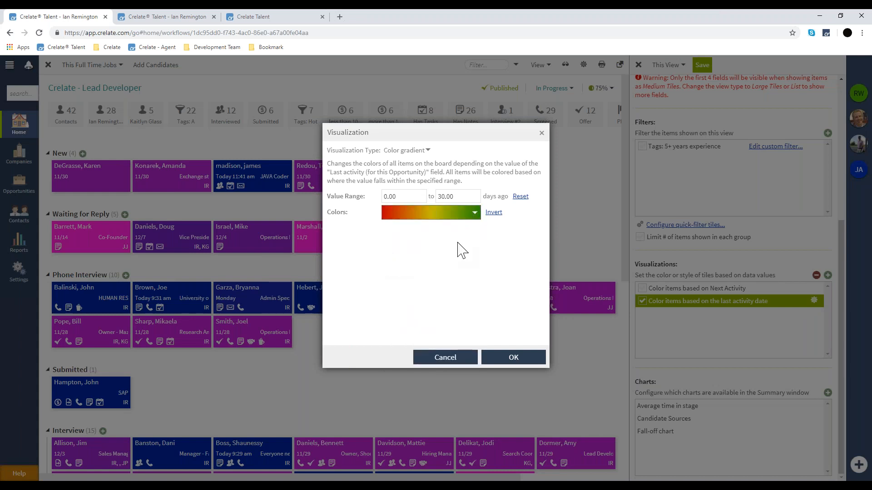
Set the upper limit of the last activity value range to 15 days ago and apply it to the candidate tiles
{"action": "left_click", "coordinate": [459, 194]}
{"action": "type", "text": "15"}
{"action": "left_click", "coordinate": [519, 356]}
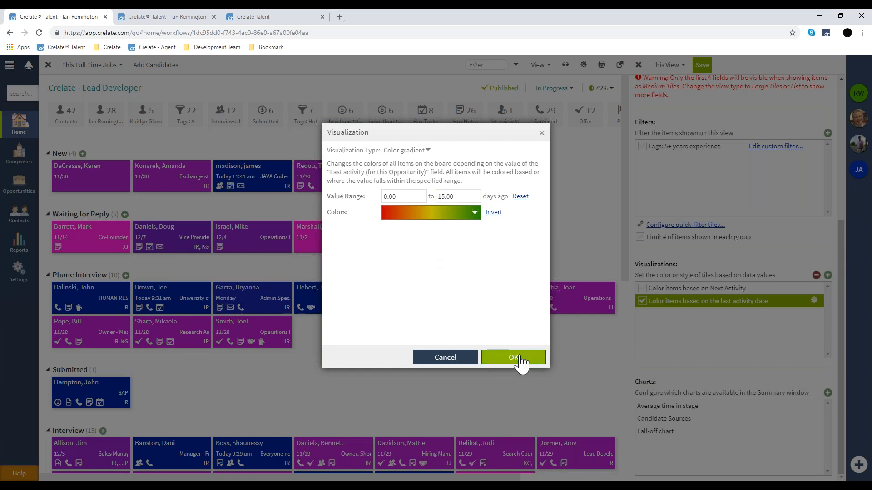
{"action": "left_click", "coordinate": [678, 311]}
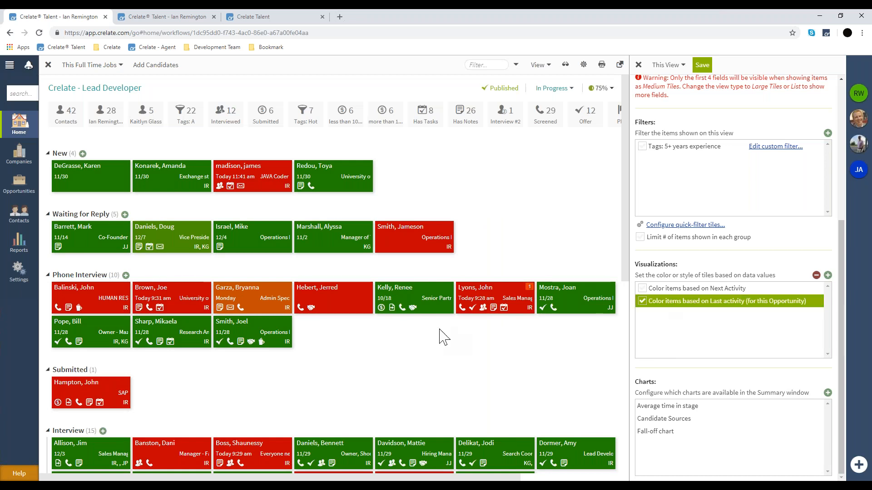
{"action": "scroll", "coordinate": [438, 330], "scroll_direction": "down", "scroll_amount": 3}
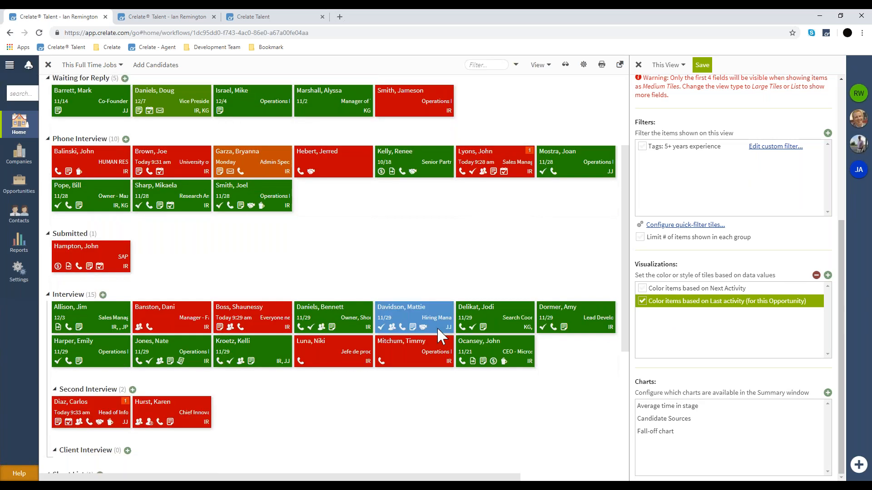
{"action": "scroll", "coordinate": [436, 327], "scroll_direction": "up", "scroll_amount": 3}
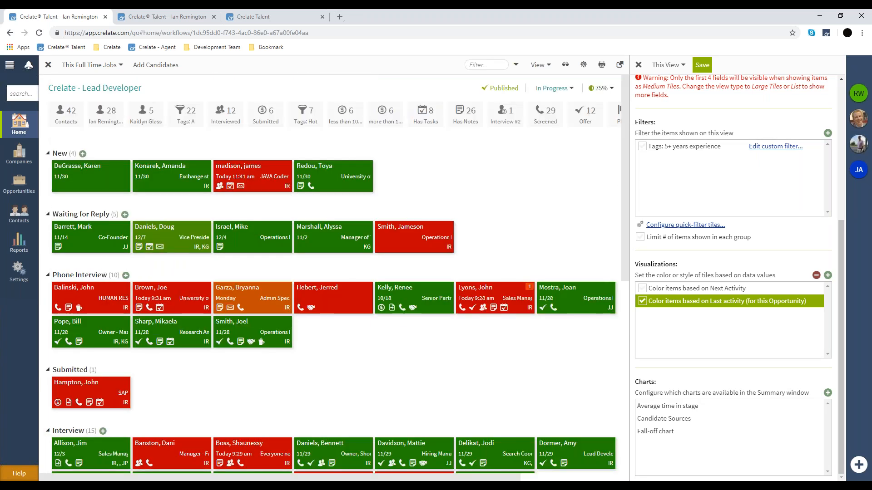
Color the candidate tiles based on Next Activity and check that visualization's gradient settings without changing them
{"action": "left_click", "coordinate": [642, 302]}
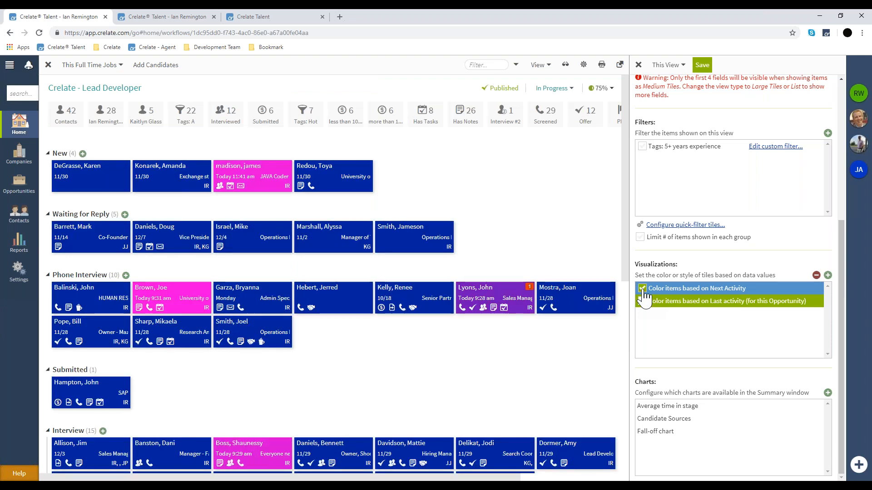
{"action": "double_click", "coordinate": [681, 291]}
{"action": "left_click_drag", "start_coordinate": [407, 193], "coordinate": [375, 196]}
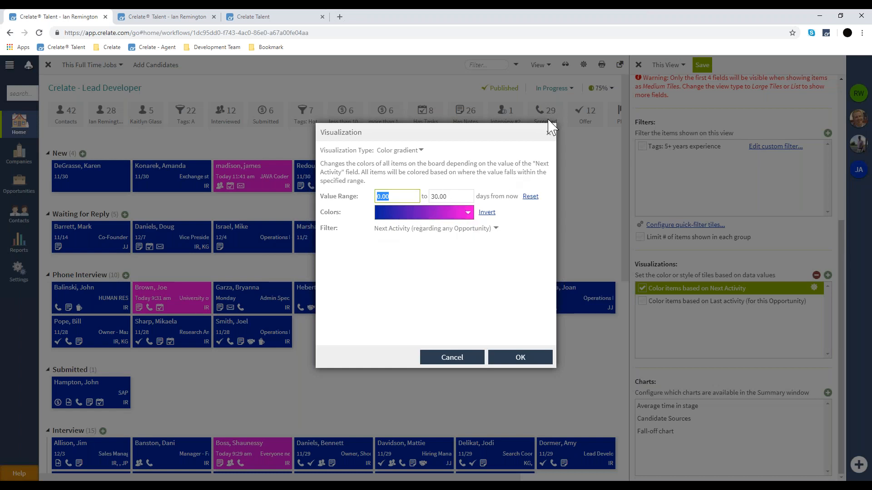
{"action": "left_click", "coordinate": [549, 136]}
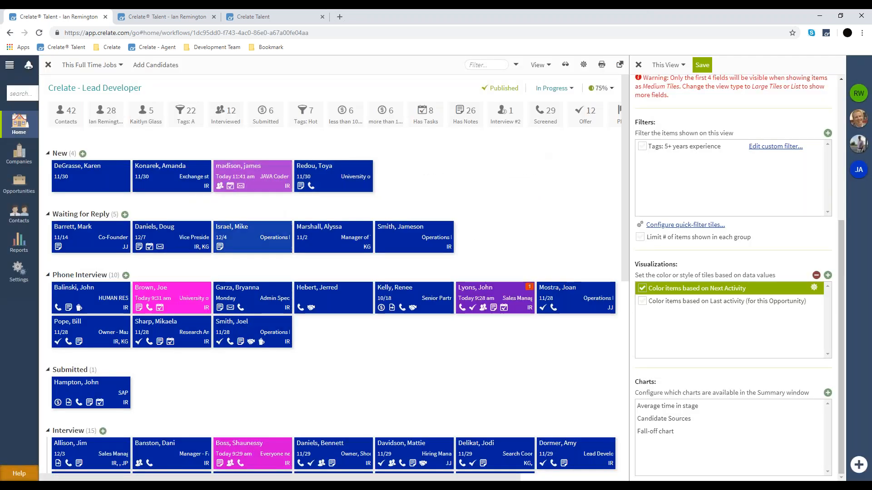
{"action": "scroll", "coordinate": [399, 306], "scroll_direction": "down", "scroll_amount": 1}
{"action": "scroll", "coordinate": [400, 309], "scroll_direction": "down", "scroll_amount": 2}
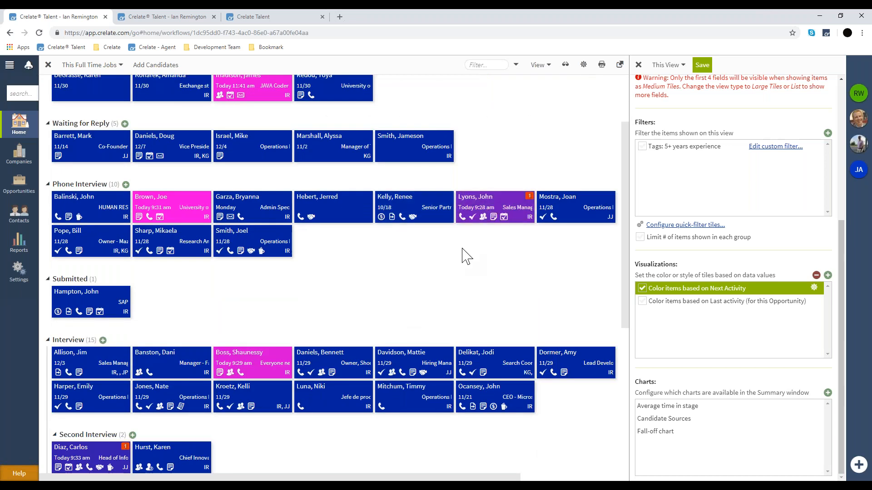
{"action": "scroll", "coordinate": [361, 276], "scroll_direction": "down", "scroll_amount": 3}
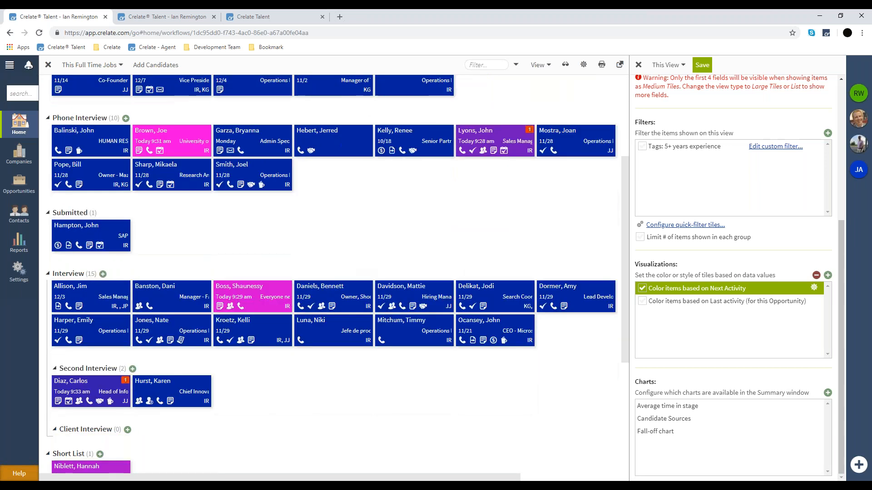
{"action": "scroll", "coordinate": [209, 272], "scroll_direction": "down", "scroll_amount": 3}
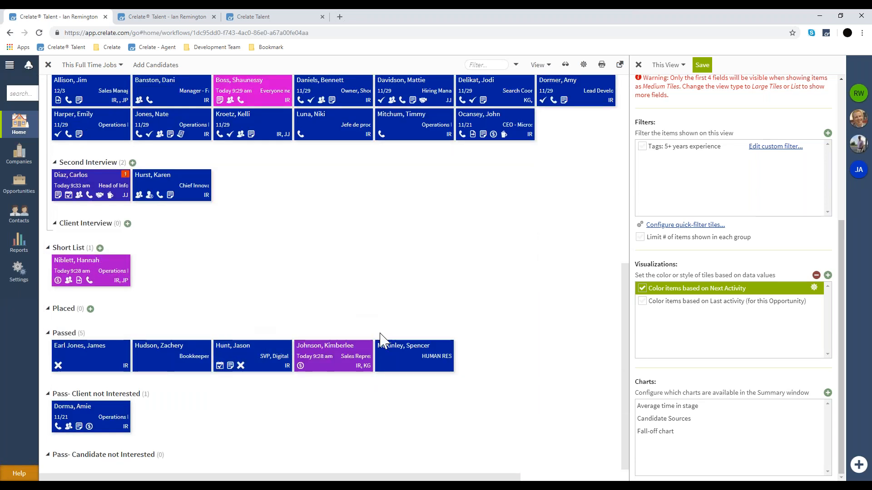
{"action": "scroll", "coordinate": [380, 334], "scroll_direction": "up", "scroll_amount": 8}
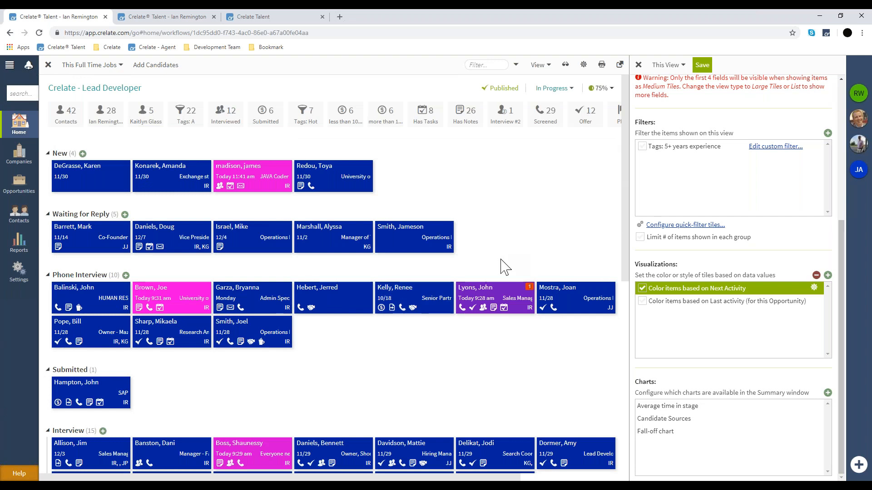
Show the candidates as a list and display the options for the Last Activity (this opportunity) column
{"action": "scroll", "coordinate": [671, 272], "scroll_direction": "up", "scroll_amount": 5}
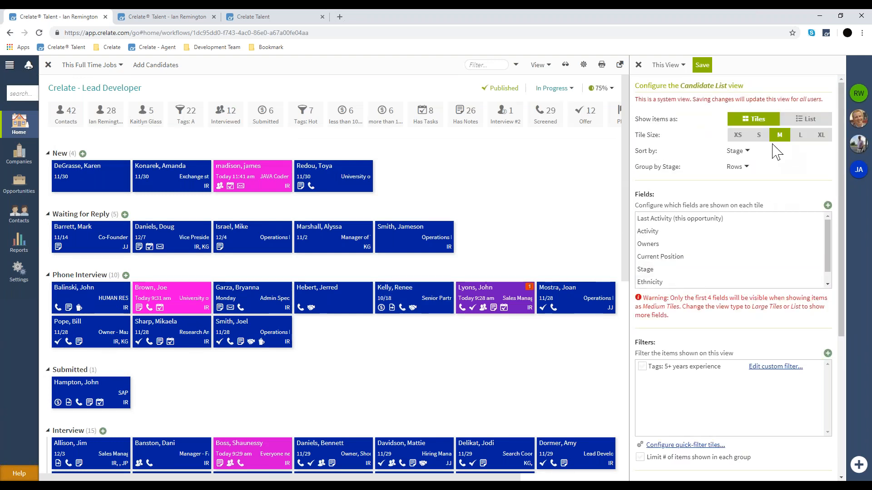
{"action": "left_click", "coordinate": [789, 123]}
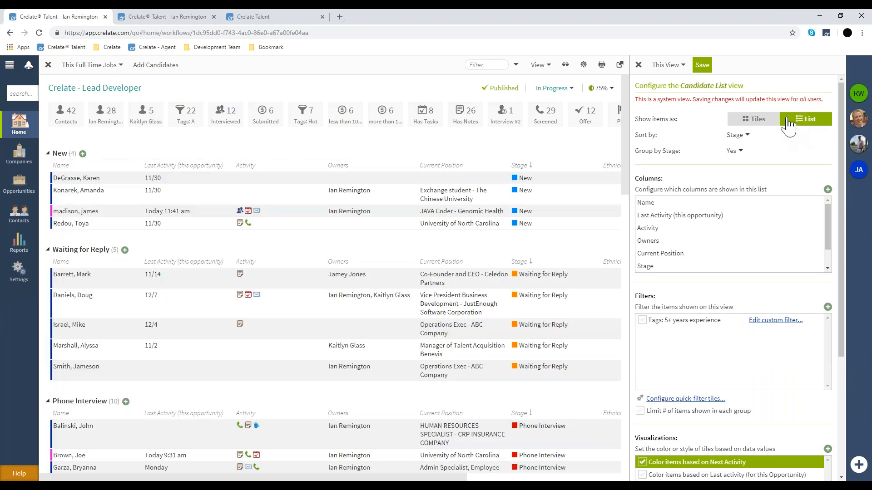
{"action": "left_click", "coordinate": [654, 228]}
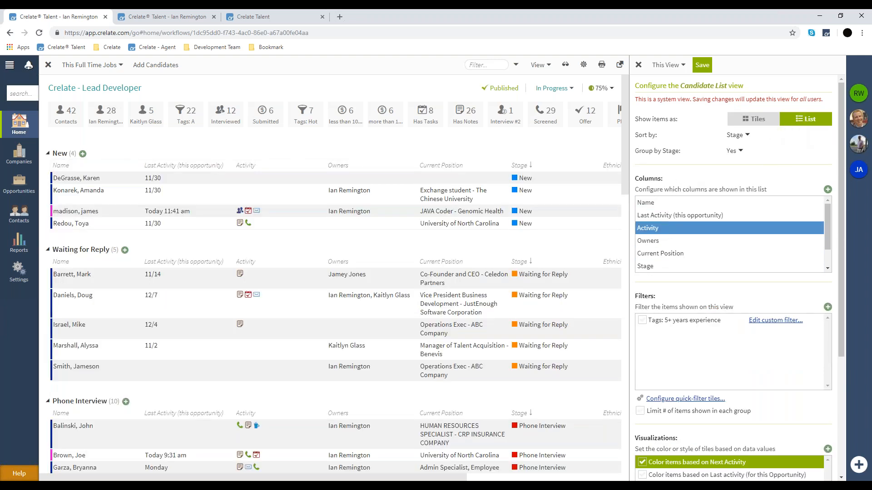
{"action": "left_click", "coordinate": [658, 216]}
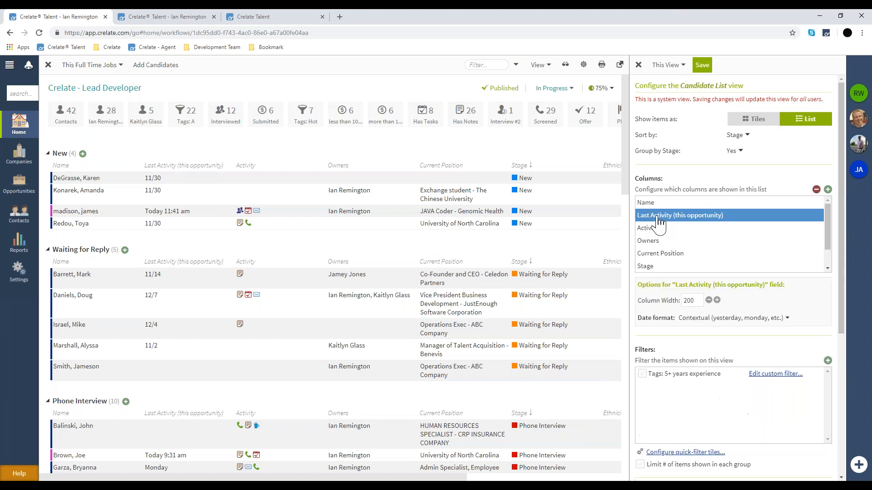
Browse the fields available as additional list columns and look through the candidate rows without adding a column
{"action": "left_click", "coordinate": [827, 189]}
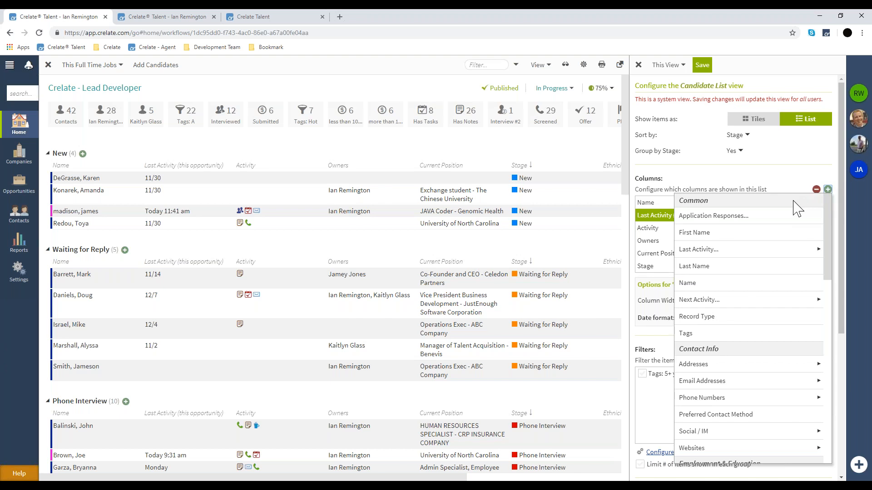
{"action": "scroll", "coordinate": [779, 313], "scroll_direction": "down", "scroll_amount": 2}
{"action": "scroll", "coordinate": [779, 313], "scroll_direction": "down", "scroll_amount": 4}
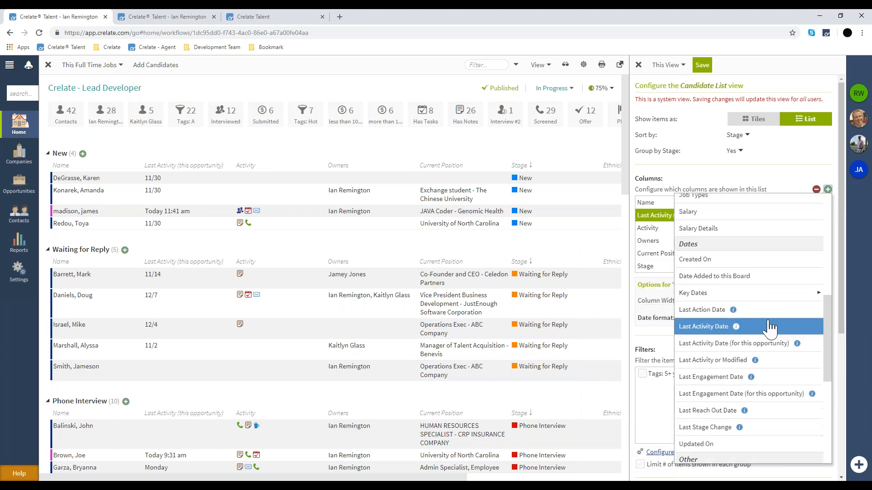
{"action": "scroll", "coordinate": [721, 309], "scroll_direction": "down", "scroll_amount": 1}
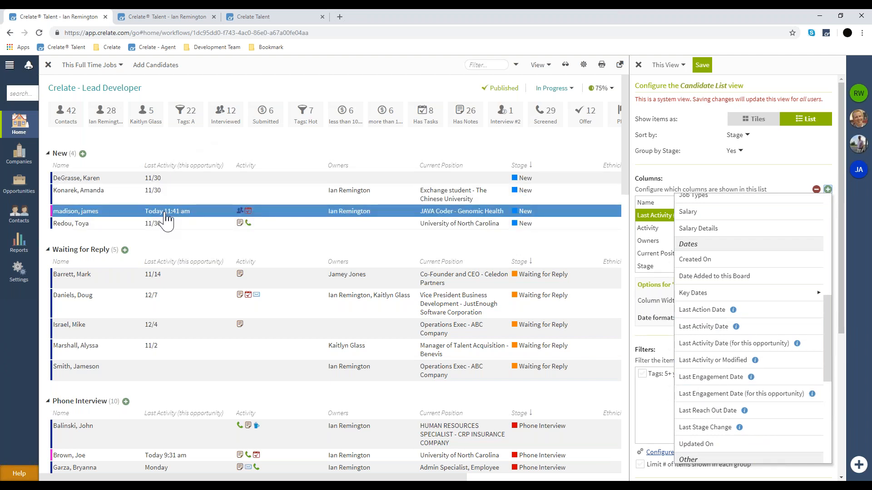
{"action": "scroll", "coordinate": [171, 221], "scroll_direction": "down", "scroll_amount": 2}
{"action": "scroll", "coordinate": [172, 213], "scroll_direction": "down", "scroll_amount": 3}
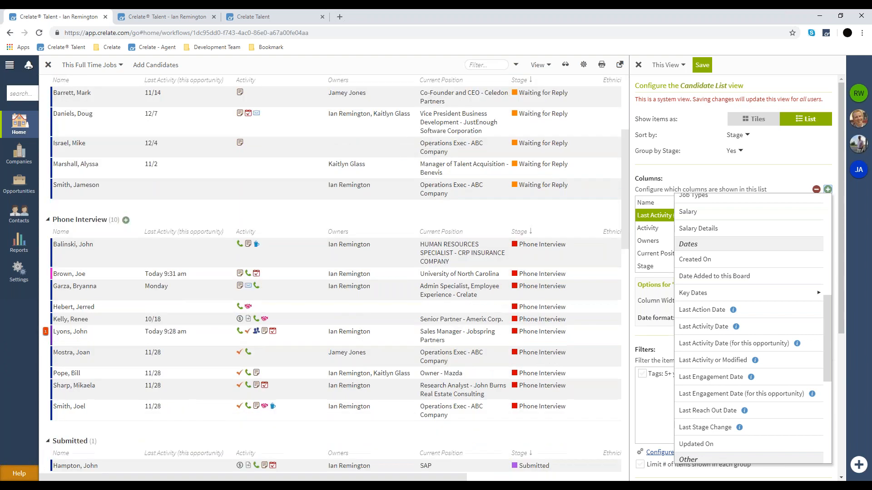
{"action": "scroll", "coordinate": [171, 214], "scroll_direction": "up", "scroll_amount": 4}
{"action": "scroll", "coordinate": [171, 213], "scroll_direction": "down", "scroll_amount": 1}
Check the Visualize by options and examine the color markers on the rows of the candidate list
{"action": "left_click", "coordinate": [563, 68]}
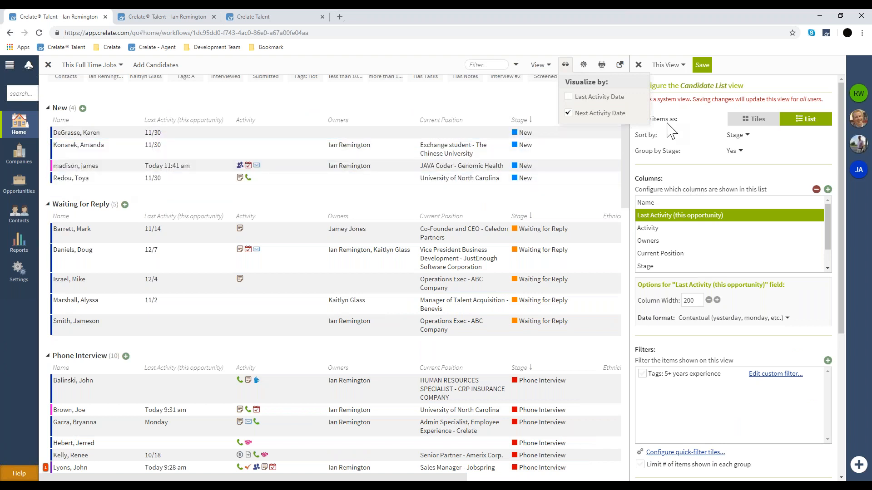
{"action": "left_click", "coordinate": [773, 101]}
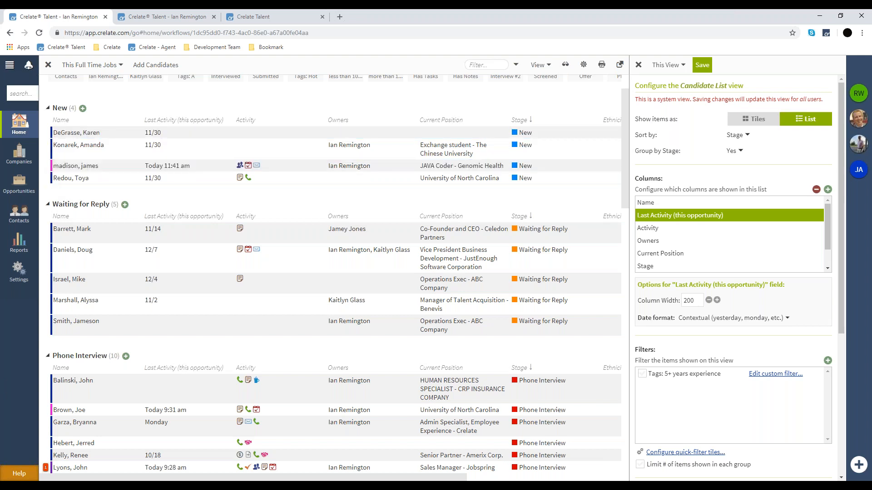
{"action": "scroll", "coordinate": [197, 227], "scroll_direction": "down", "scroll_amount": 4}
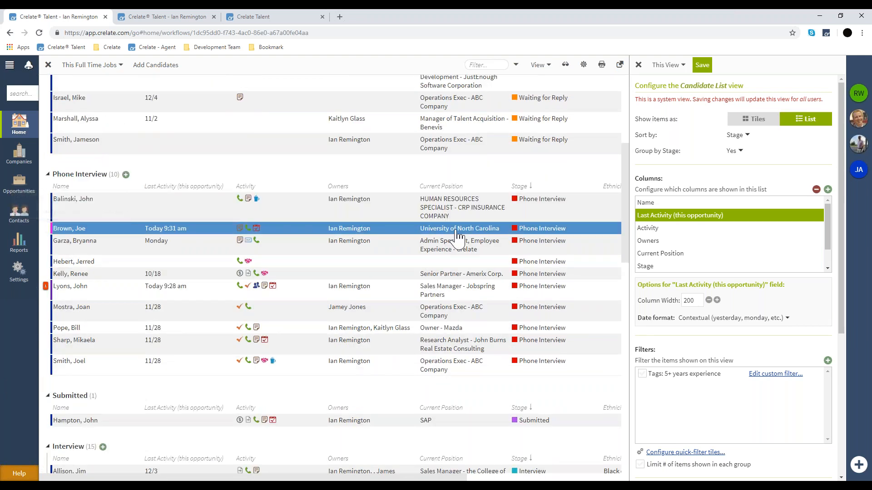
{"action": "scroll", "coordinate": [411, 213], "scroll_direction": "up", "scroll_amount": 5}
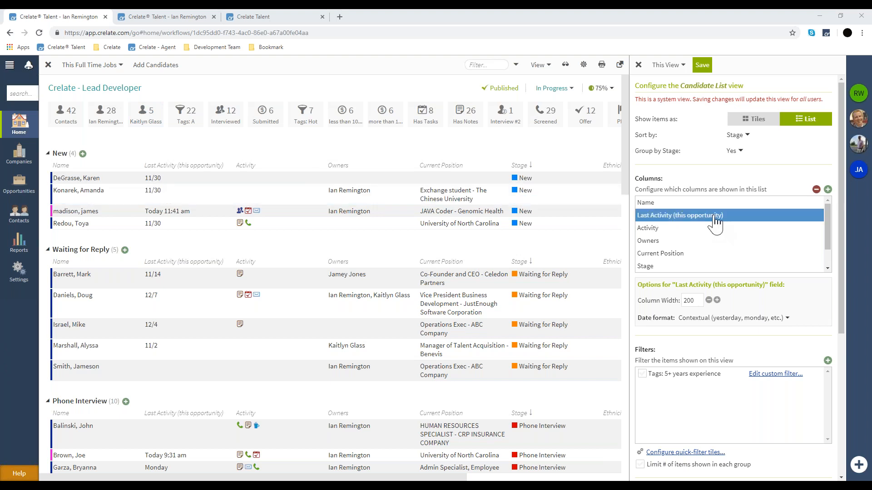
Add a Type filter to the Candidate List view and view its filter values without selecting any
{"action": "scroll", "coordinate": [716, 227], "scroll_direction": "down", "scroll_amount": 3}
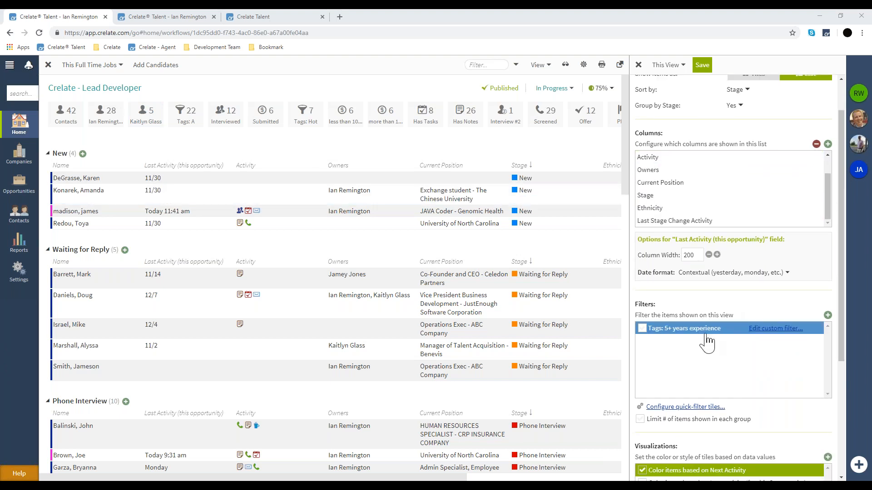
{"action": "left_click", "coordinate": [828, 315]}
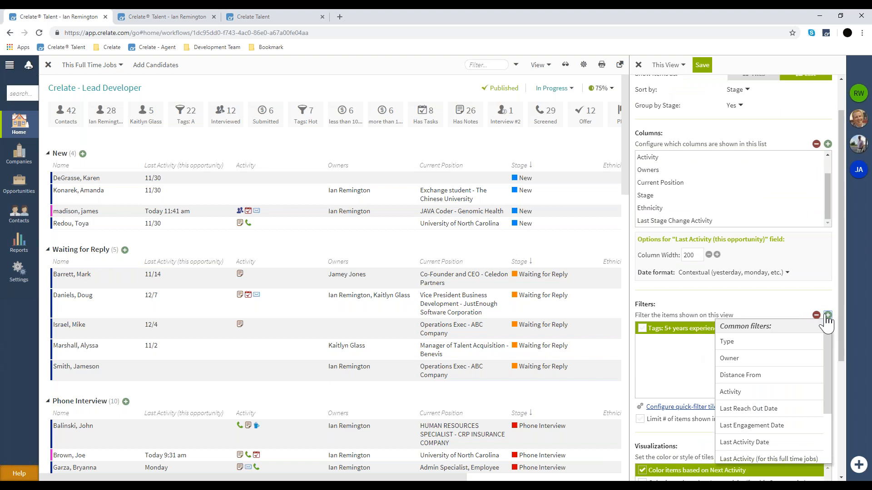
{"action": "left_click", "coordinate": [777, 342]}
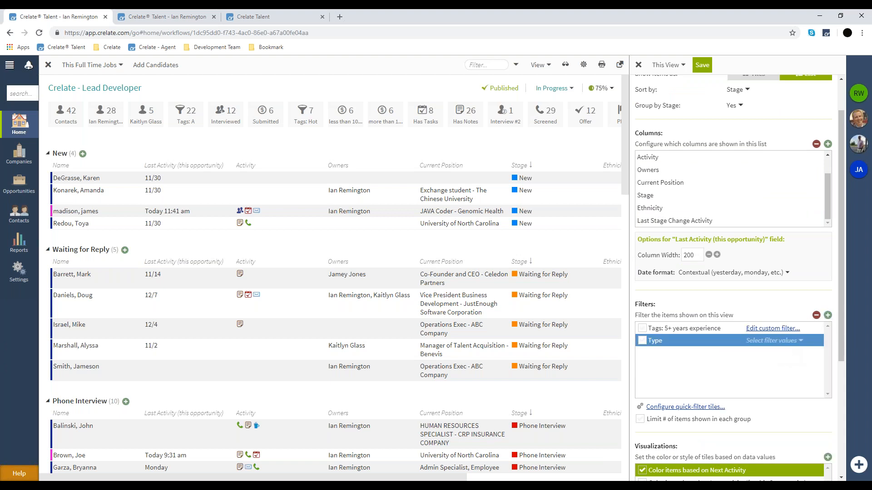
{"action": "left_click", "coordinate": [785, 344]}
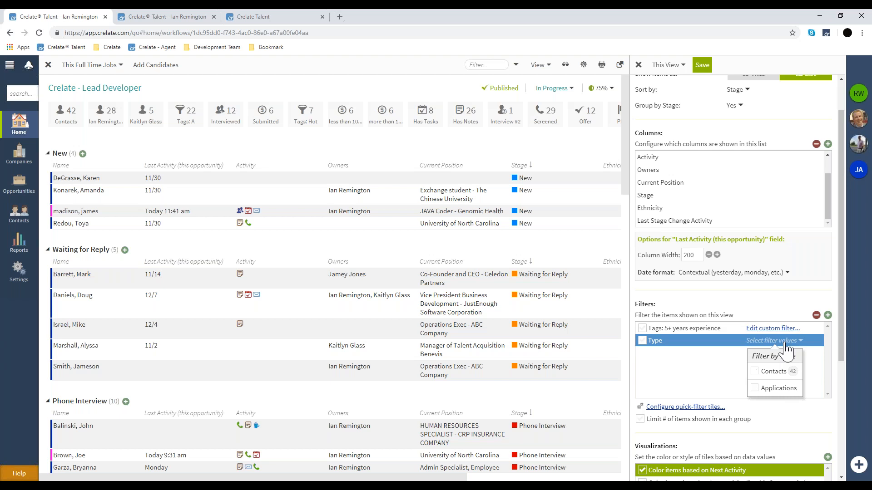
{"action": "left_click", "coordinate": [771, 305]}
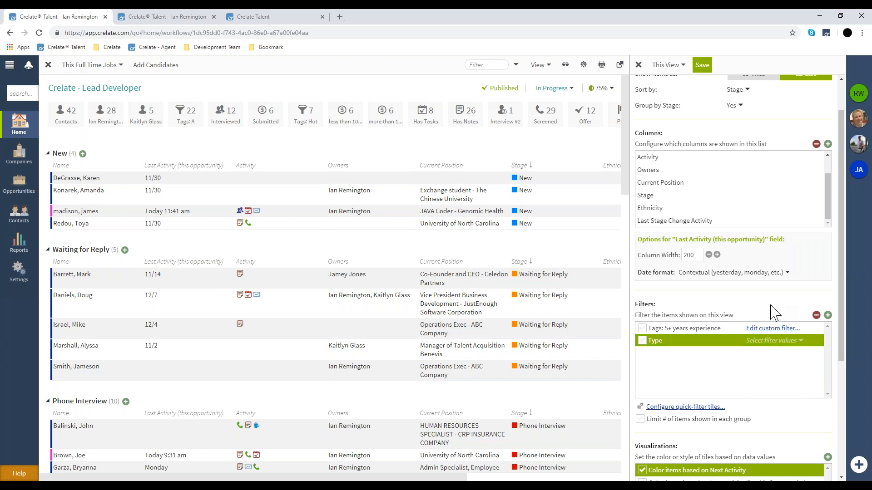
{"action": "left_click", "coordinate": [778, 342]}
{"action": "left_click", "coordinate": [795, 339]}
Add a Stage filter to the Candidate List view from the common filters
{"action": "left_click", "coordinate": [827, 315]}
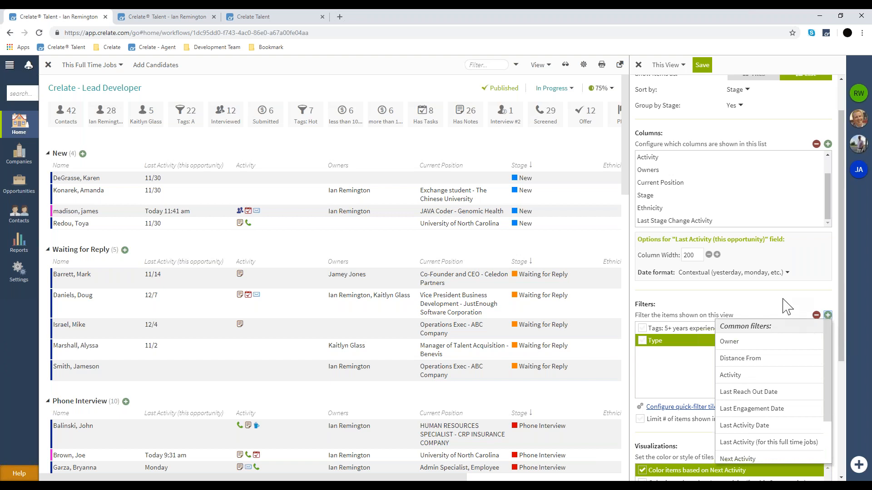
{"action": "scroll", "coordinate": [785, 301], "scroll_direction": "down", "scroll_amount": 2}
{"action": "scroll", "coordinate": [795, 347], "scroll_direction": "down", "scroll_amount": 1}
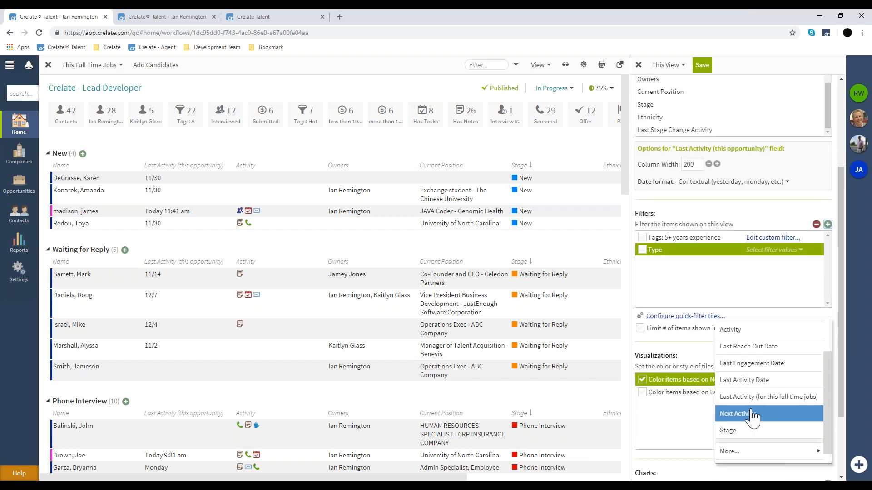
{"action": "left_click", "coordinate": [749, 430]}
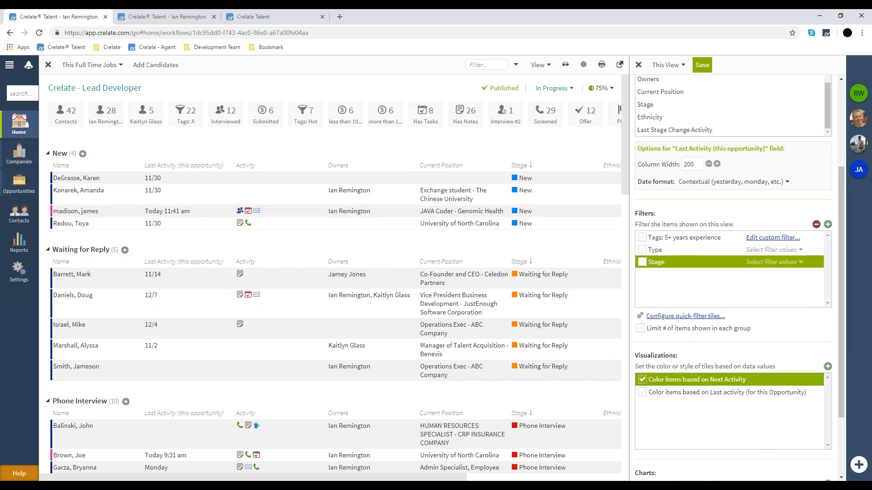
{"action": "scroll", "coordinate": [138, 291], "scroll_direction": "down", "scroll_amount": 10}
{"action": "scroll", "coordinate": [302, 300], "scroll_direction": "up", "scroll_amount": 15}
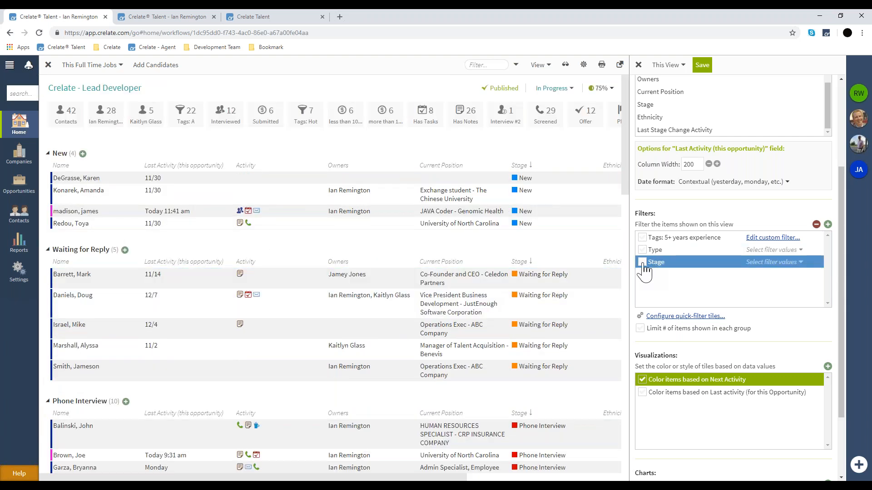
{"action": "scroll", "coordinate": [320, 245], "scroll_direction": "down", "scroll_amount": 1}
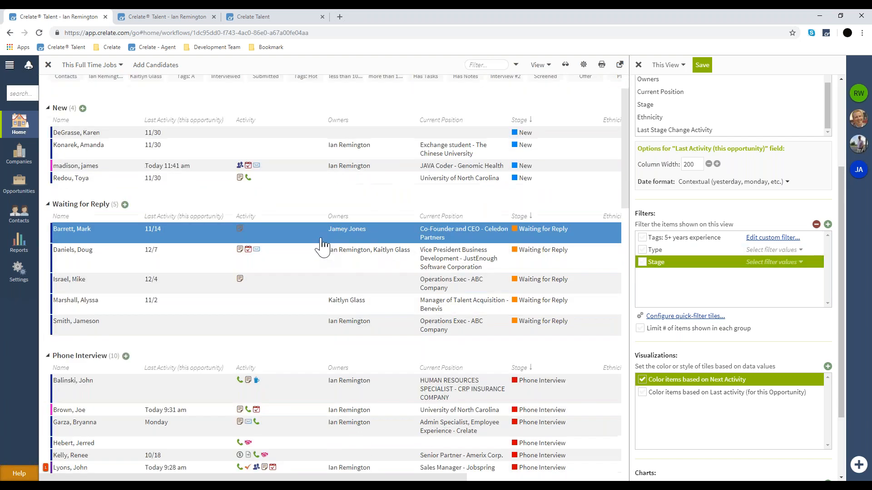
{"action": "scroll", "coordinate": [321, 245], "scroll_direction": "up", "scroll_amount": 1}
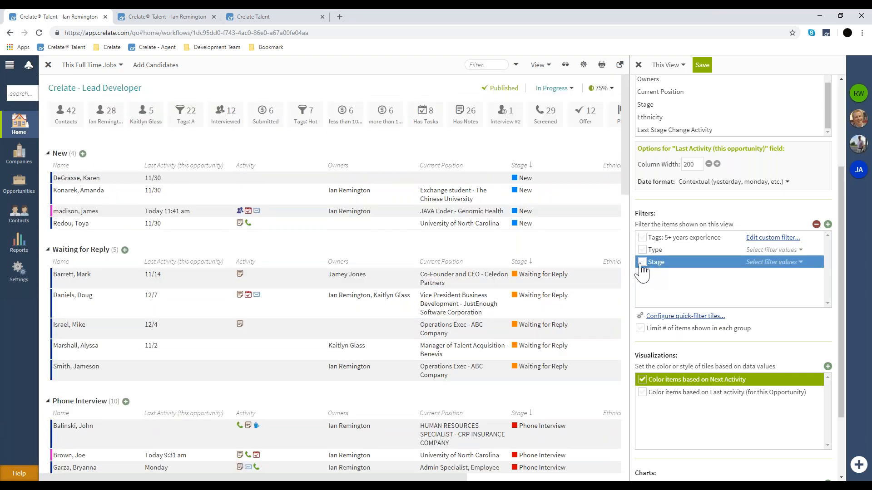
Set the Stage filter to New, Submitted and Short List, then toggle it off and on, leaving it enabled
{"action": "left_click", "coordinate": [759, 272]}
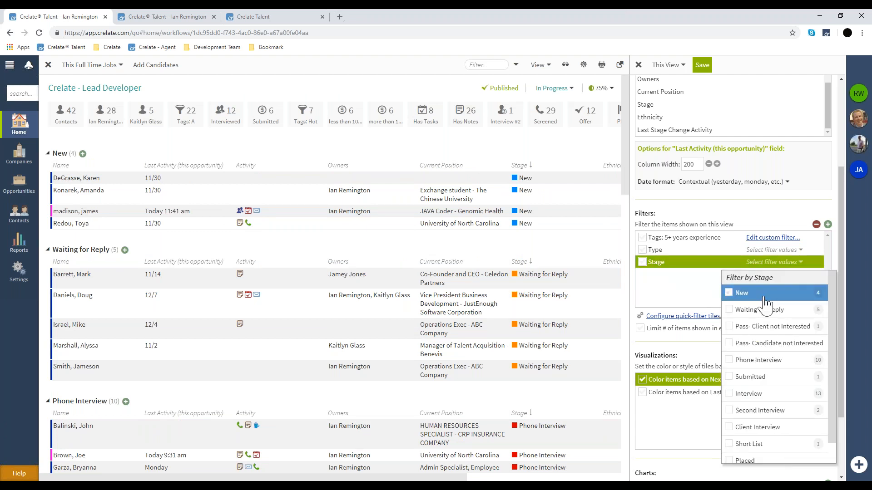
{"action": "left_click", "coordinate": [763, 299]}
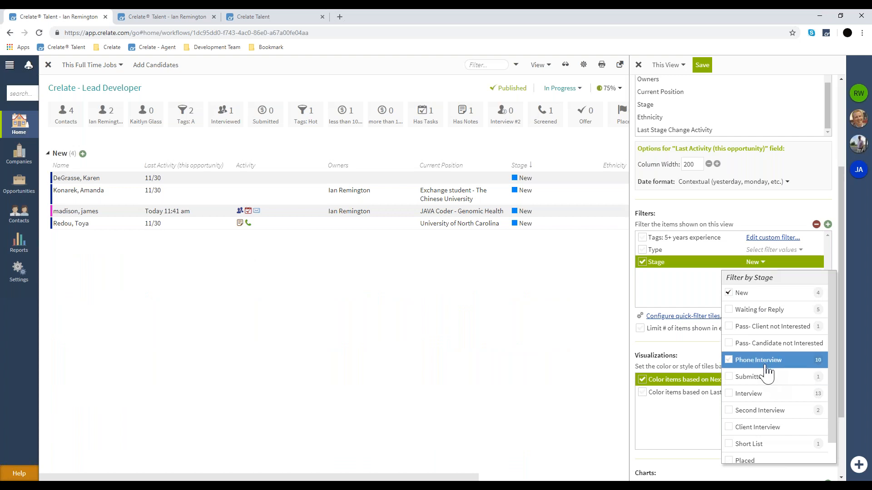
{"action": "left_click", "coordinate": [767, 380]}
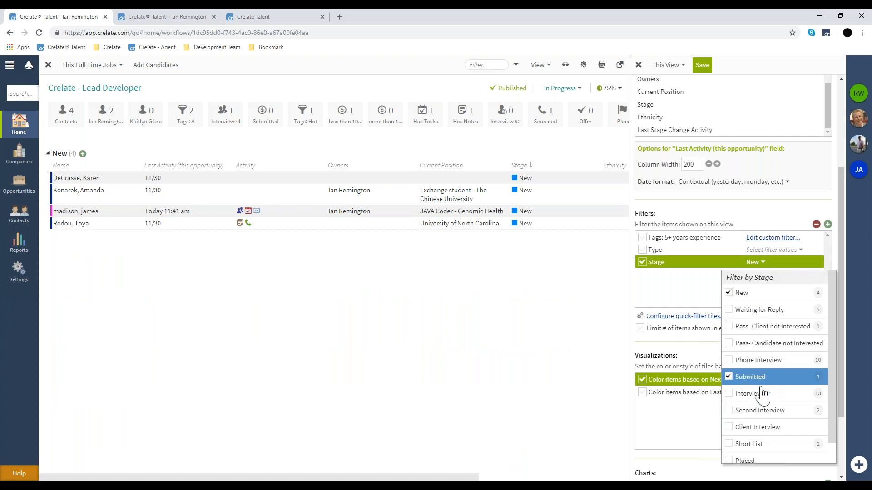
{"action": "left_click", "coordinate": [759, 447]}
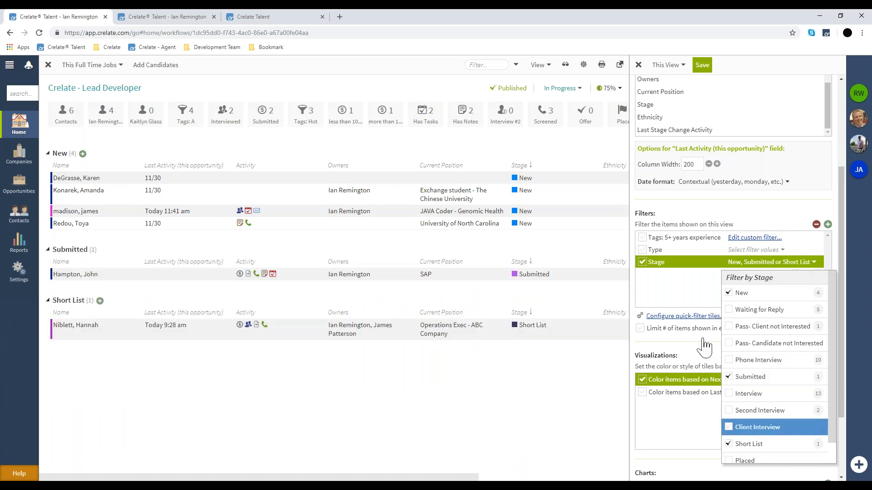
{"action": "left_click", "coordinate": [570, 409]}
{"action": "left_click", "coordinate": [640, 266]}
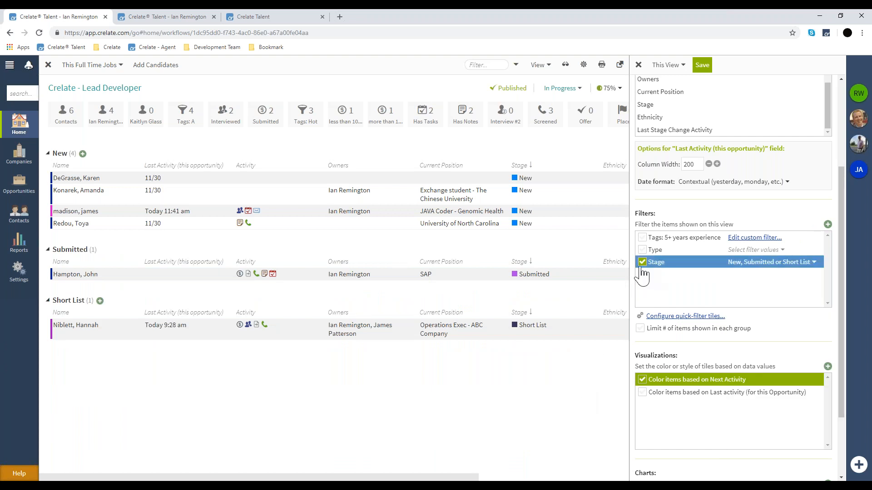
{"action": "left_click", "coordinate": [642, 265]}
{"action": "left_click", "coordinate": [643, 264]}
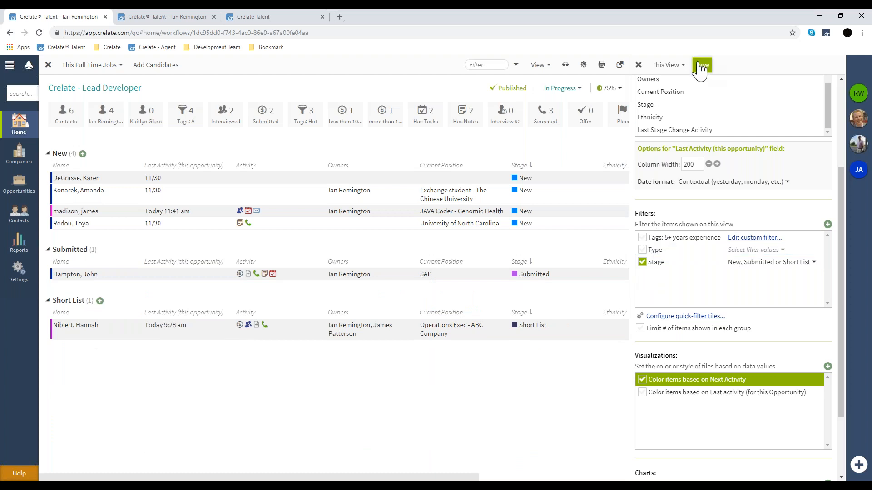
Review the selected Stage filter values and start saving the changes to the shared Candidate List view, then dismiss the confirmation
{"action": "left_click", "coordinate": [674, 66]}
{"action": "left_click", "coordinate": [812, 268]}
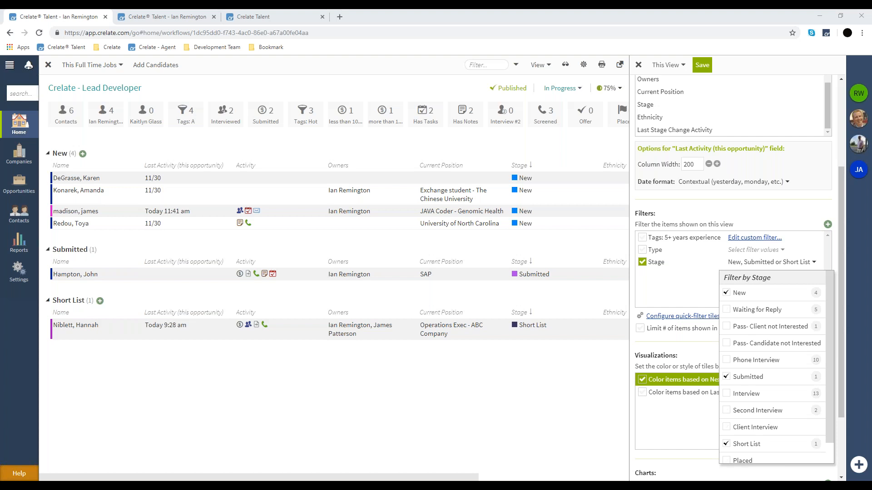
{"action": "left_click", "coordinate": [681, 193]}
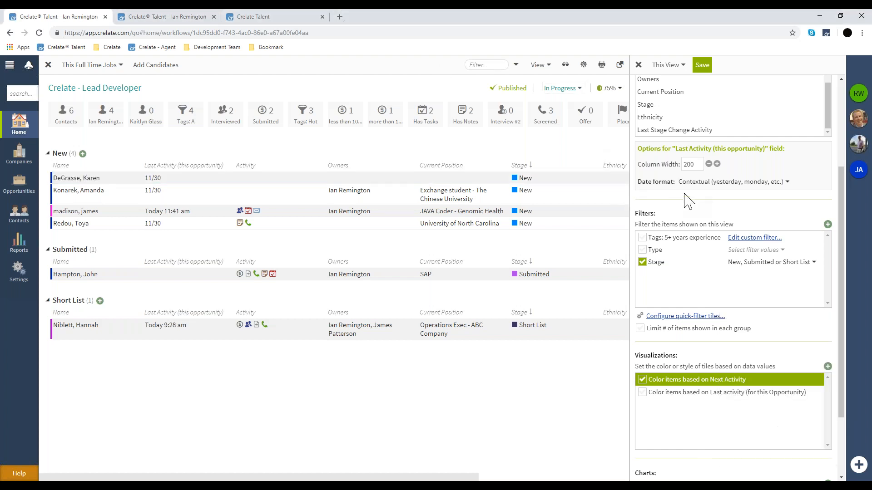
{"action": "scroll", "coordinate": [683, 191], "scroll_direction": "up", "scroll_amount": 4}
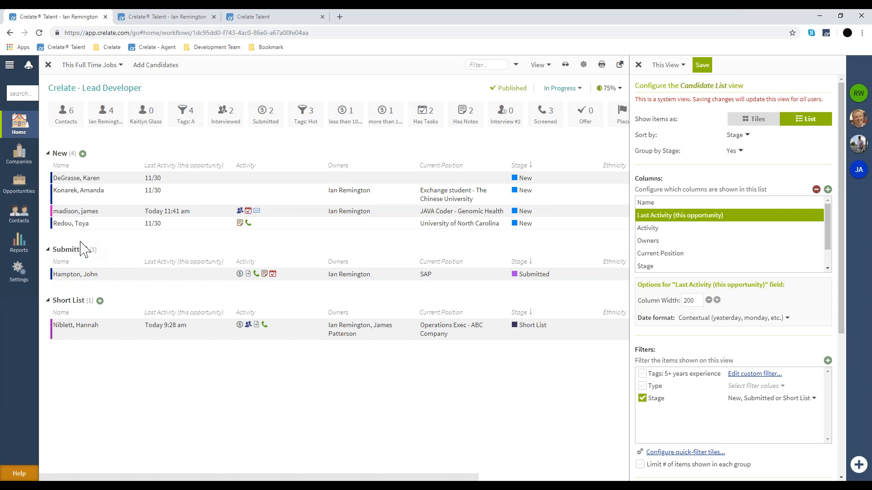
{"action": "left_click", "coordinate": [701, 65]}
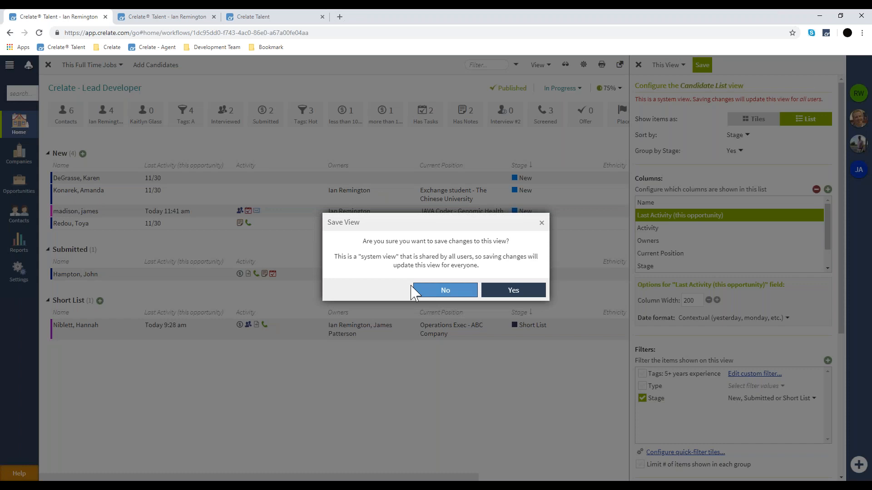
{"action": "left_click", "coordinate": [541, 223]}
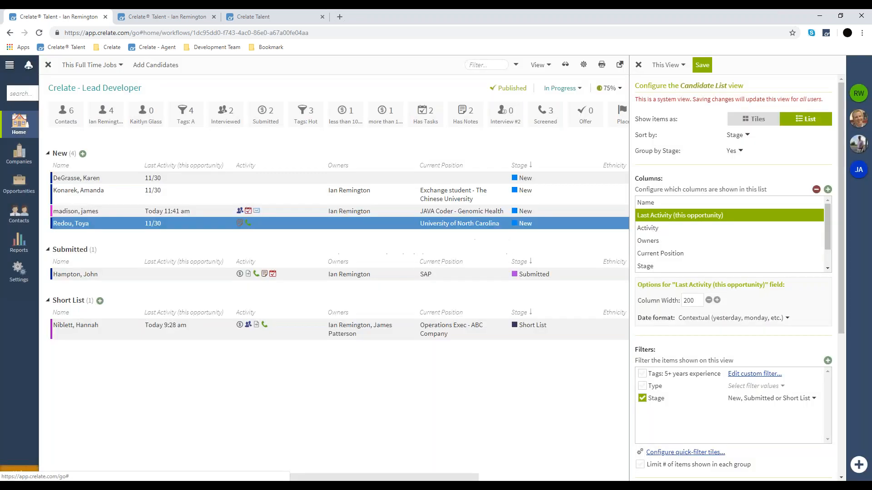
Save the configuration as a new view named with the owner's first name and "Dash View", shared with all other users
{"action": "left_click", "coordinate": [94, 64]}
{"action": "left_click", "coordinate": [666, 65]}
{"action": "left_click", "coordinate": [667, 84]}
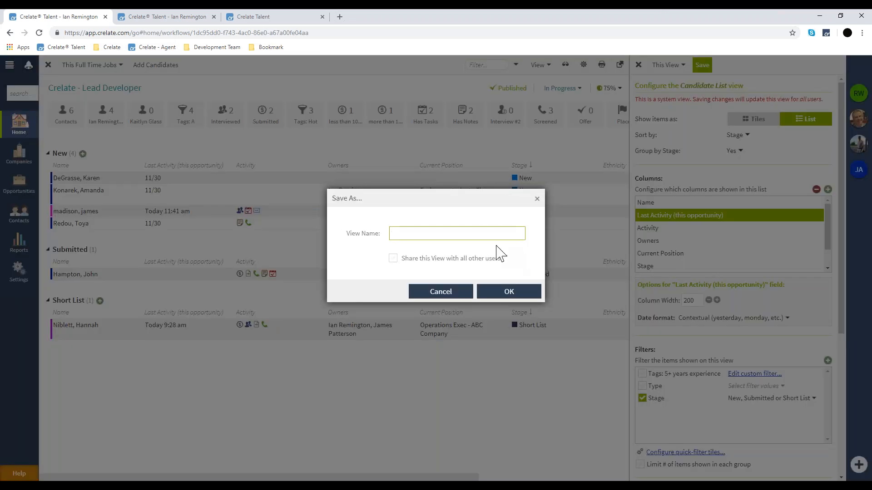
{"action": "type", "text": "Ian's Dash View"}
{"action": "left_click", "coordinate": [458, 258]}
{"action": "left_click", "coordinate": [496, 293]}
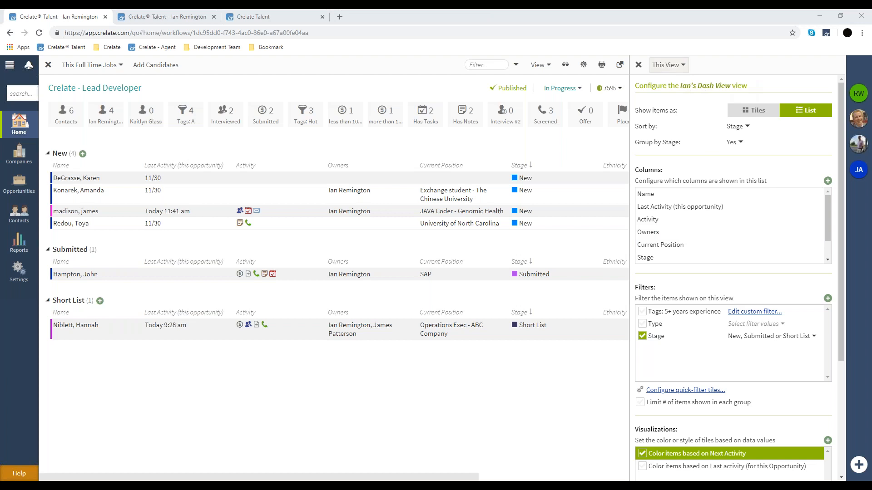
Check the management options of the new view, close its configuration and review the views available for this job
{"action": "left_click", "coordinate": [666, 64]}
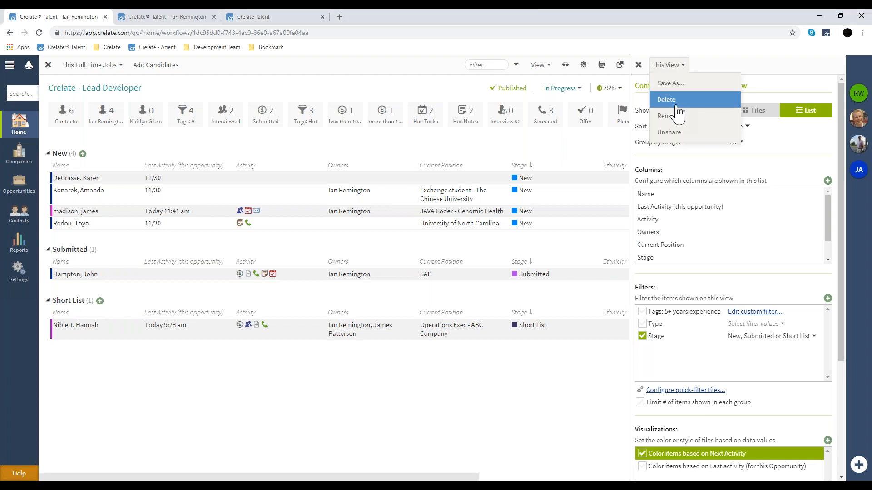
{"action": "left_click", "coordinate": [638, 65]}
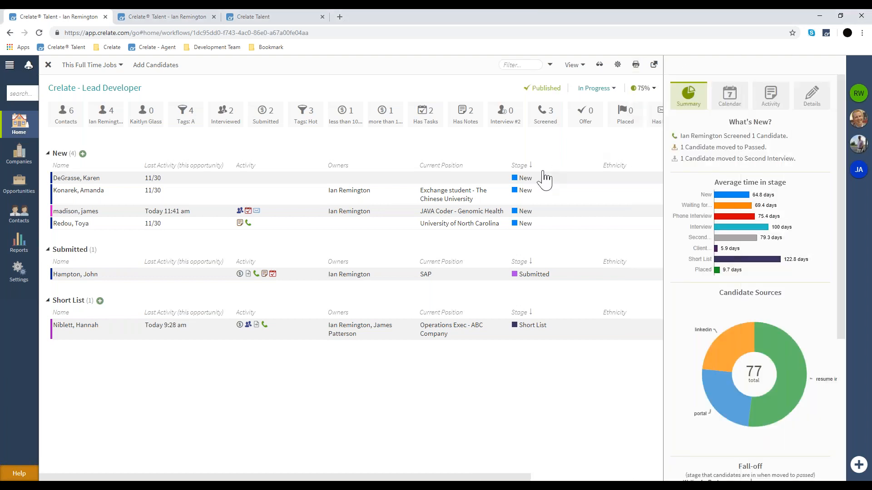
{"action": "left_click", "coordinate": [574, 67]}
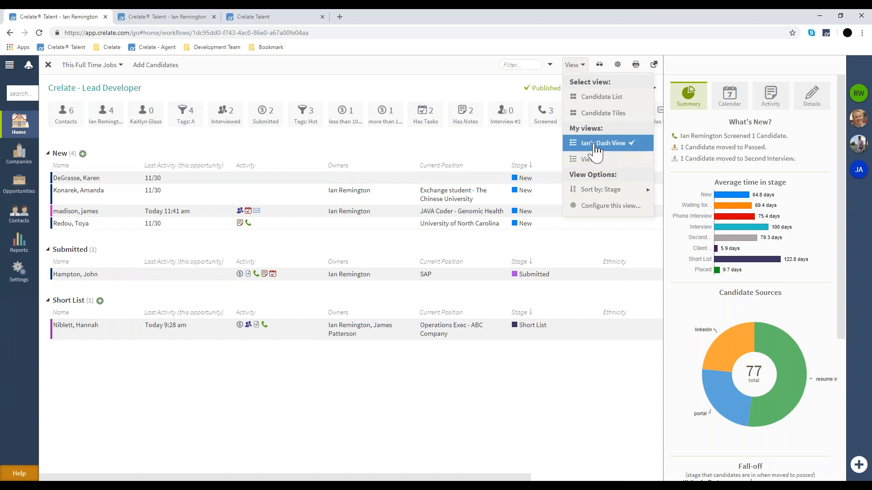
{"action": "left_click", "coordinate": [584, 67]}
{"action": "left_click", "coordinate": [584, 68]}
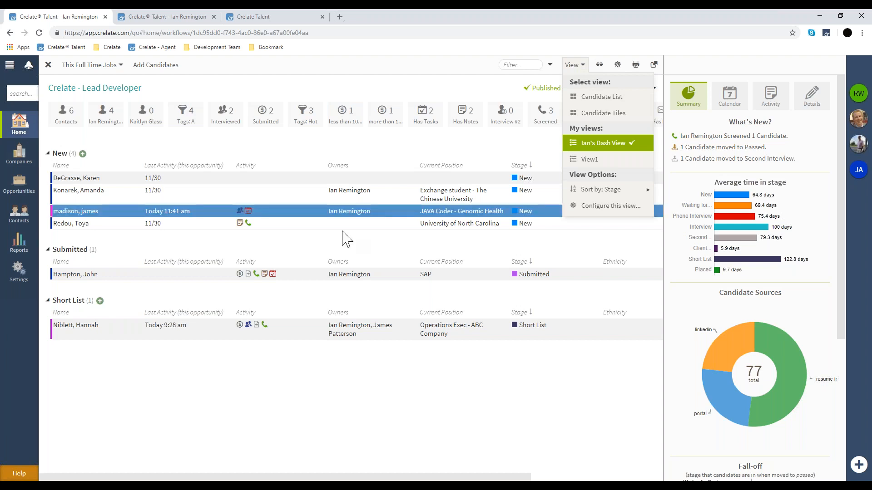
{"action": "left_click", "coordinate": [574, 68]}
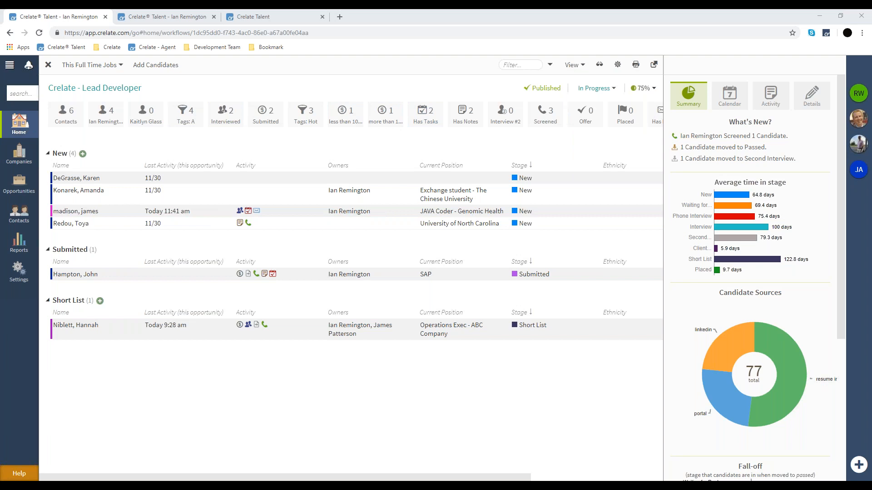
Return to the Home dashboard and reopen the Crelate - Lead Developer job
{"action": "left_click", "coordinate": [23, 132]}
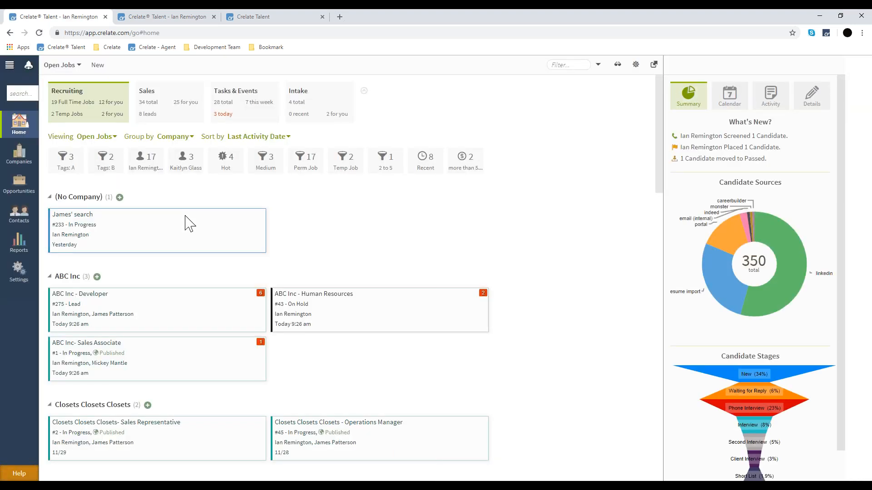
{"action": "scroll", "coordinate": [184, 224], "scroll_direction": "down", "scroll_amount": 5}
{"action": "left_click", "coordinate": [130, 304]}
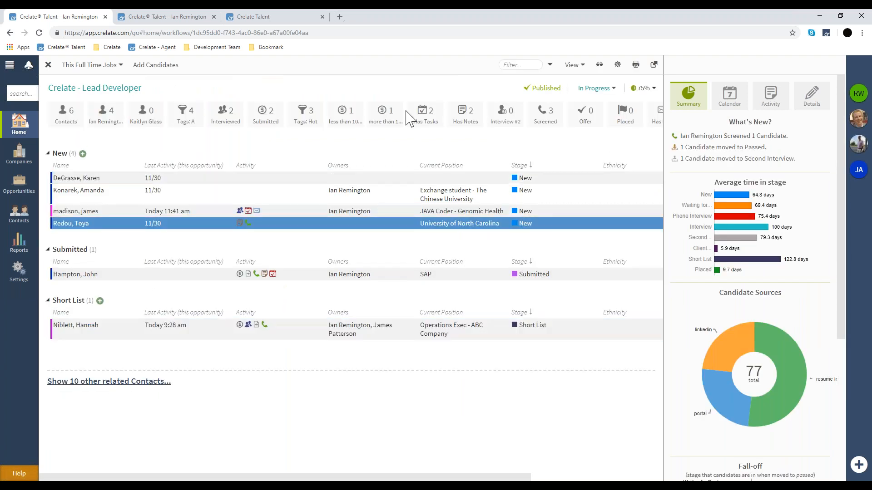
Switch the job's candidates to the Candidate Tiles view and look over the other available views
{"action": "left_click", "coordinate": [582, 70]}
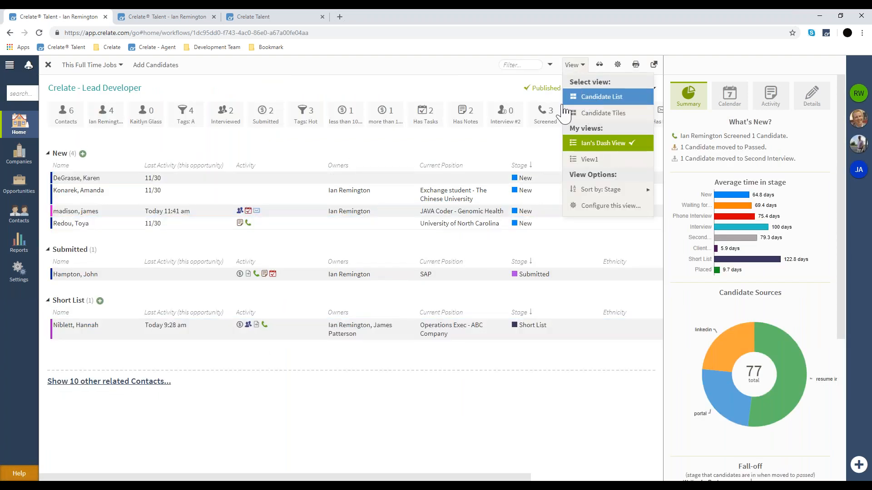
{"action": "left_click", "coordinate": [590, 114]}
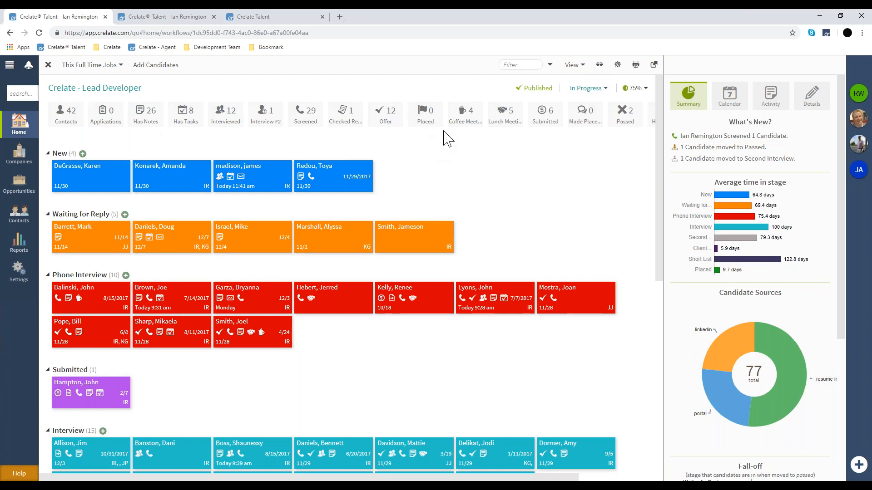
{"action": "left_click", "coordinate": [576, 67]}
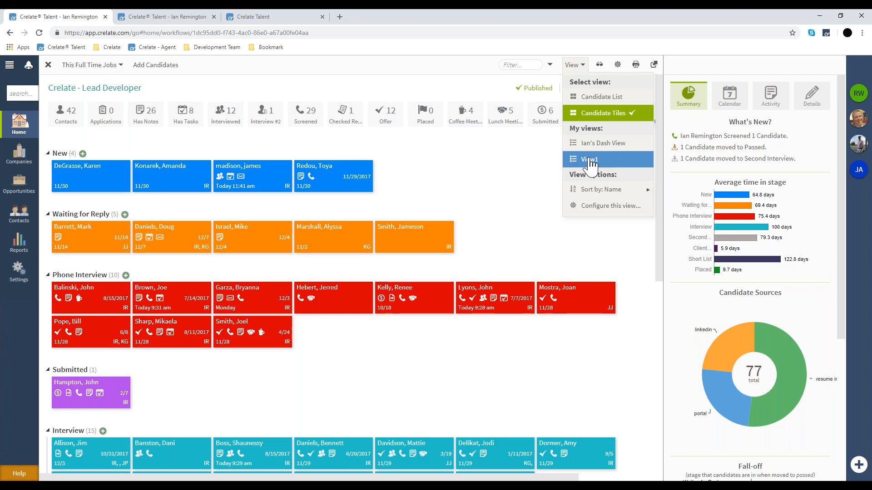
{"action": "left_click", "coordinate": [583, 69]}
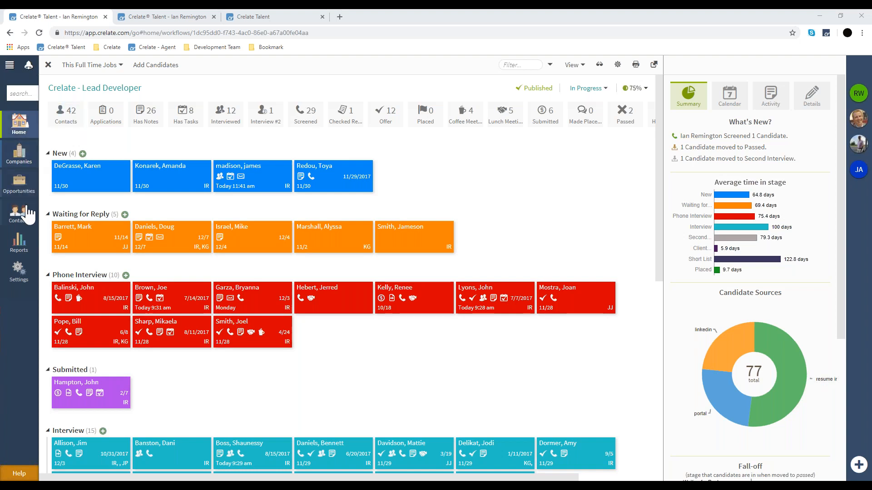
Go through the Opportunities area to Contacts and display the available contact views, queries and lists
{"action": "left_click", "coordinate": [19, 159]}
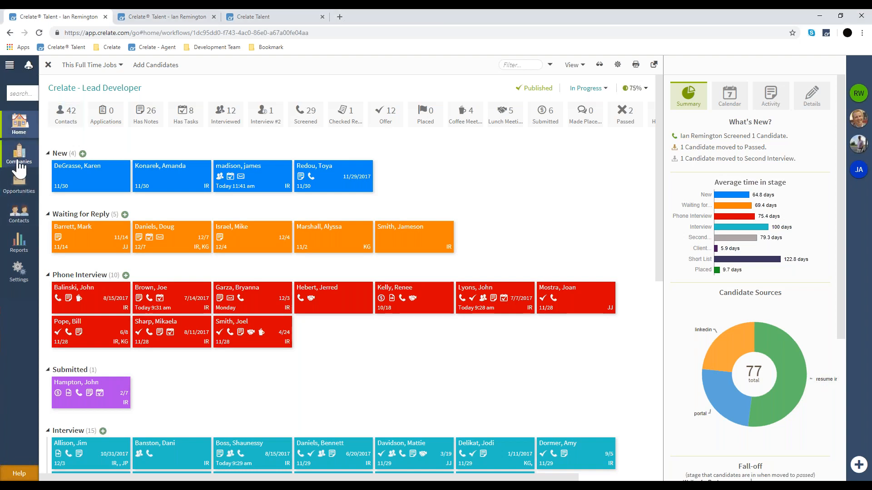
{"action": "left_click", "coordinate": [18, 184]}
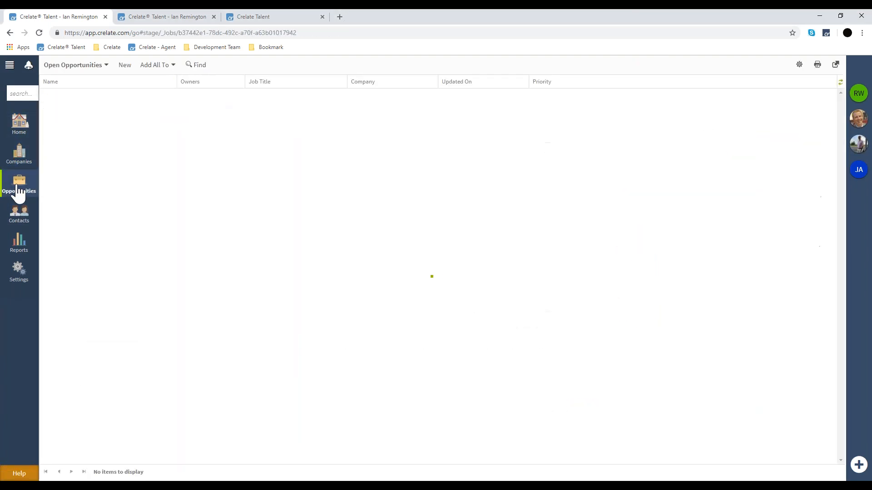
{"action": "left_click", "coordinate": [20, 221]}
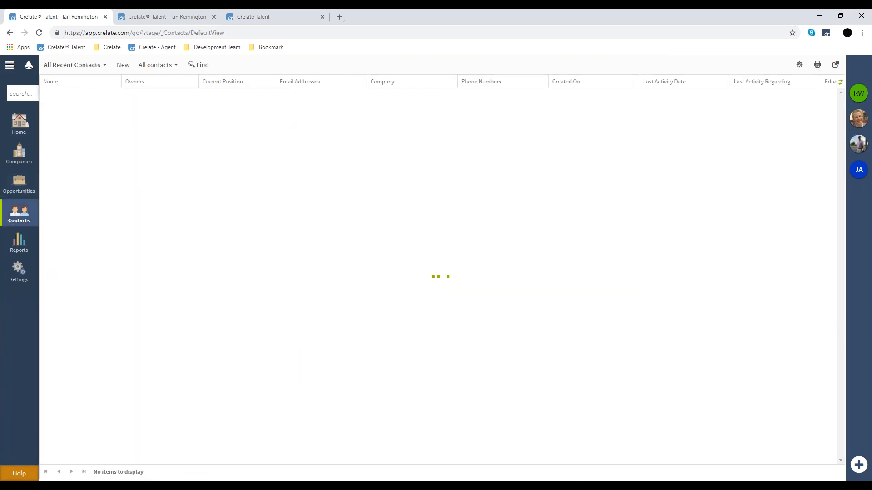
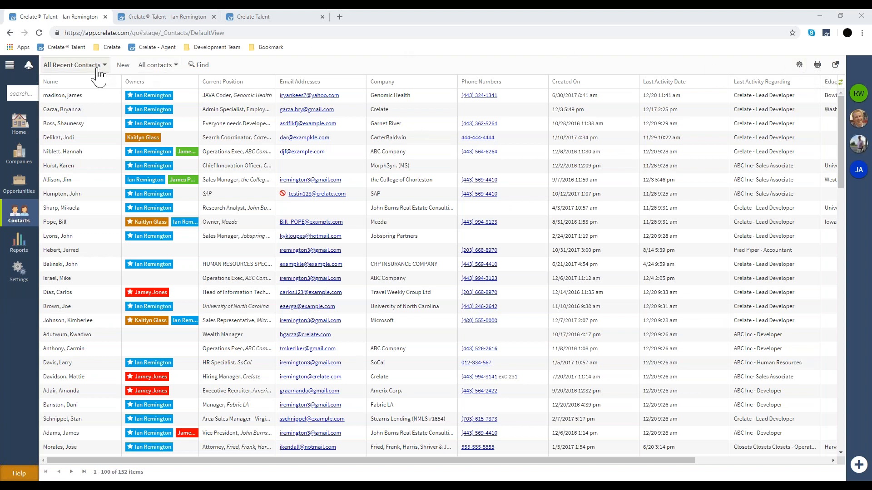
{"action": "left_click", "coordinate": [86, 66]}
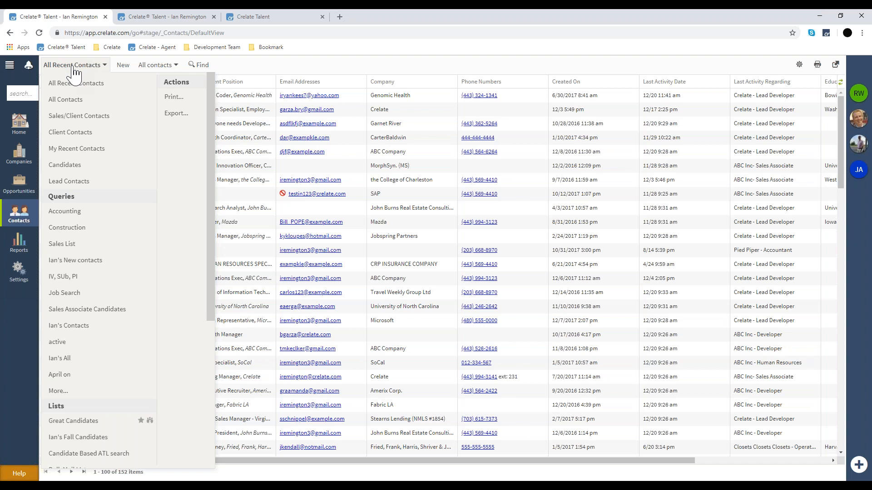
Remove the Current Position, Email Addresses, Company, Phone Numbers, Created On, Education and Job Types columns from All Recent Contacts and save the view
{"action": "left_click", "coordinate": [799, 68]}
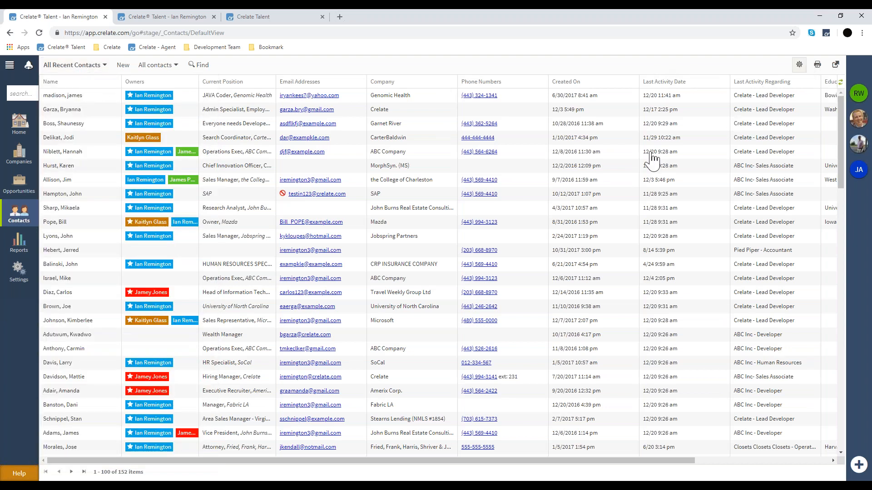
{"action": "left_click", "coordinate": [361, 82]}
{"action": "mouse_move", "coordinate": [374, 105]}
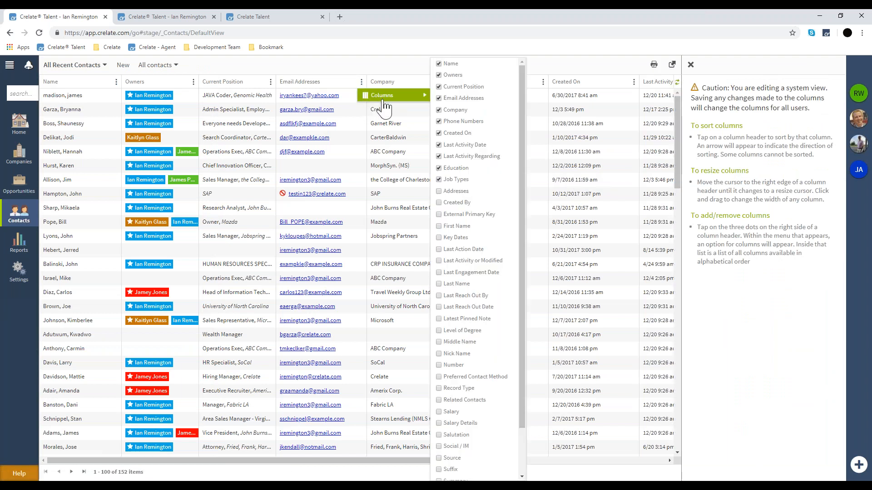
{"action": "left_click", "coordinate": [458, 88]}
{"action": "left_click", "coordinate": [460, 112]}
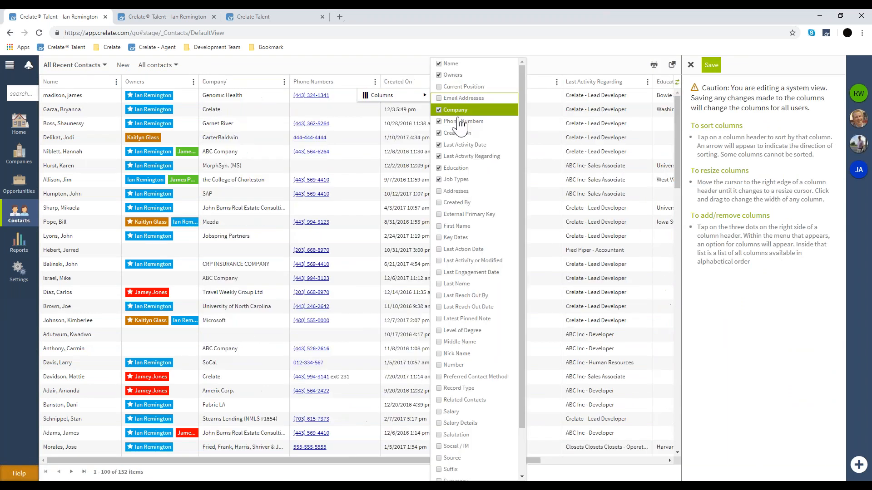
{"action": "left_click", "coordinate": [461, 122]}
{"action": "left_click", "coordinate": [458, 133]}
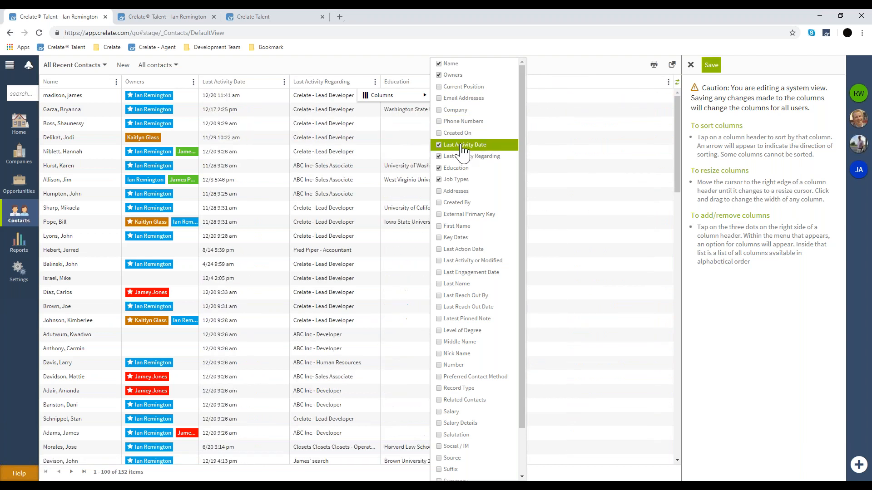
{"action": "left_click", "coordinate": [460, 168]}
{"action": "left_click", "coordinate": [467, 181]}
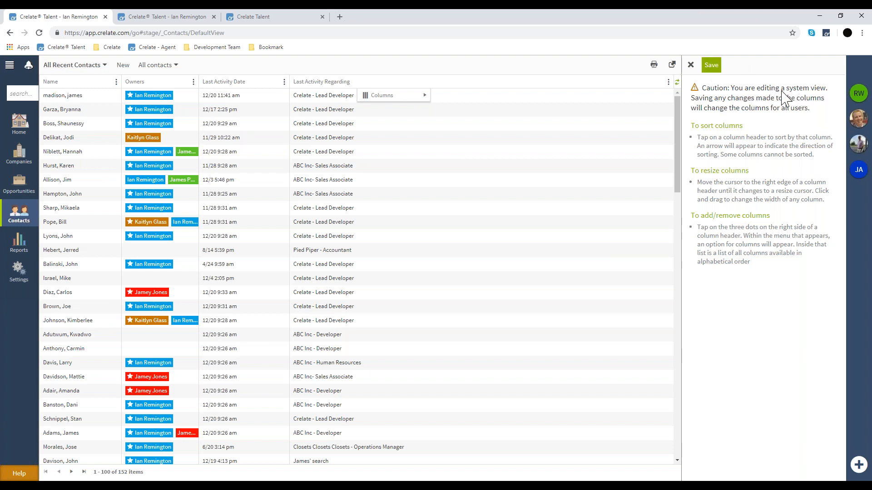
{"action": "left_click", "coordinate": [712, 65]}
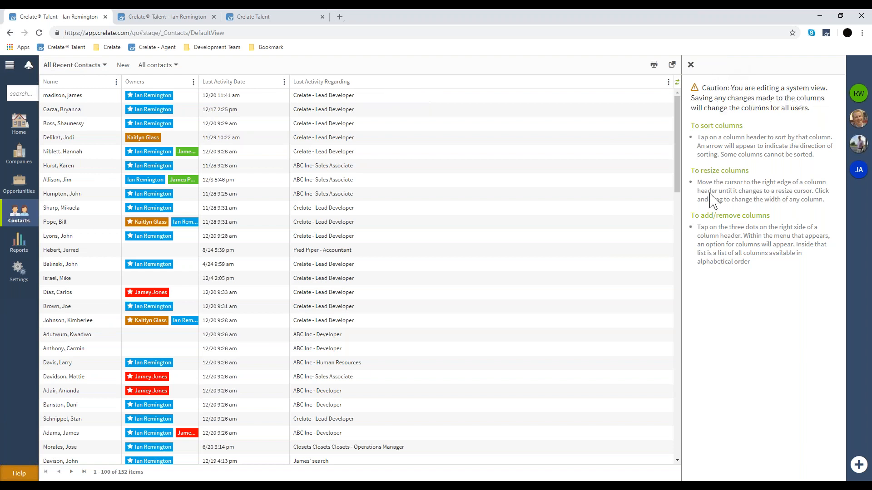
Reopen Contacts by way of Opportunities, display Sales/Client Contacts and return to All Recent Contacts to check its saved columns
{"action": "left_click", "coordinate": [9, 185]}
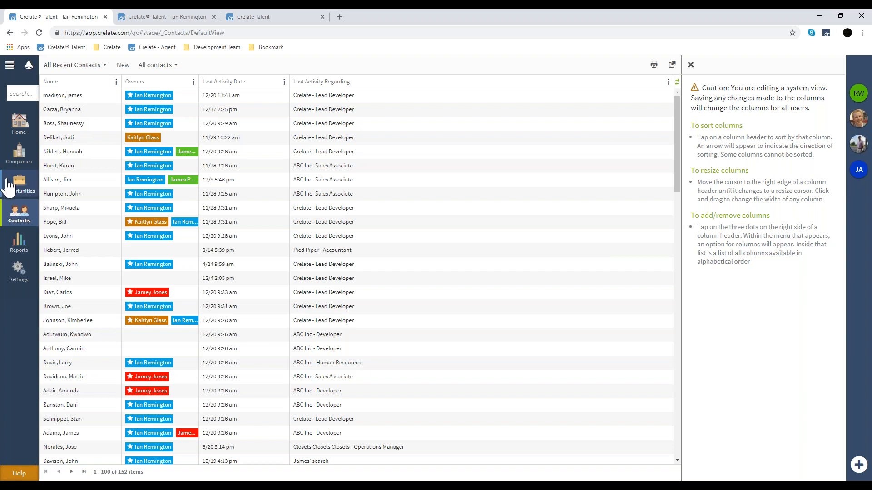
{"action": "left_click", "coordinate": [18, 212]}
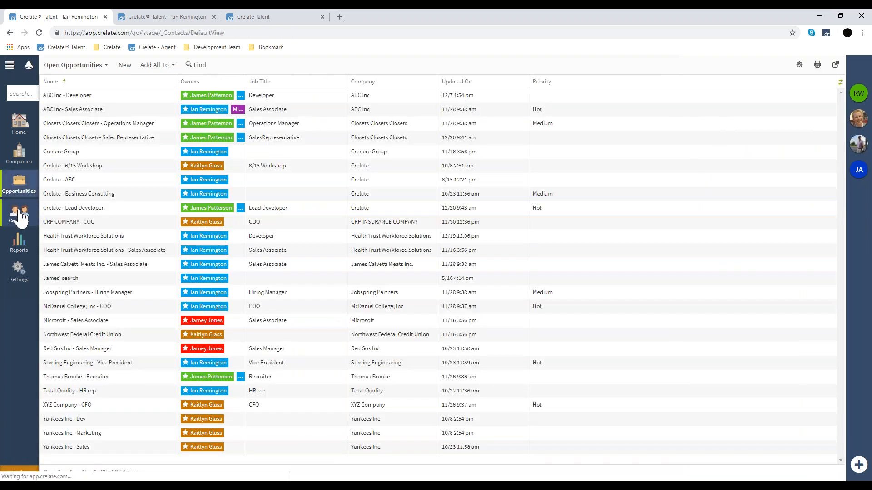
{"action": "left_click", "coordinate": [72, 65]}
{"action": "left_click", "coordinate": [79, 116]}
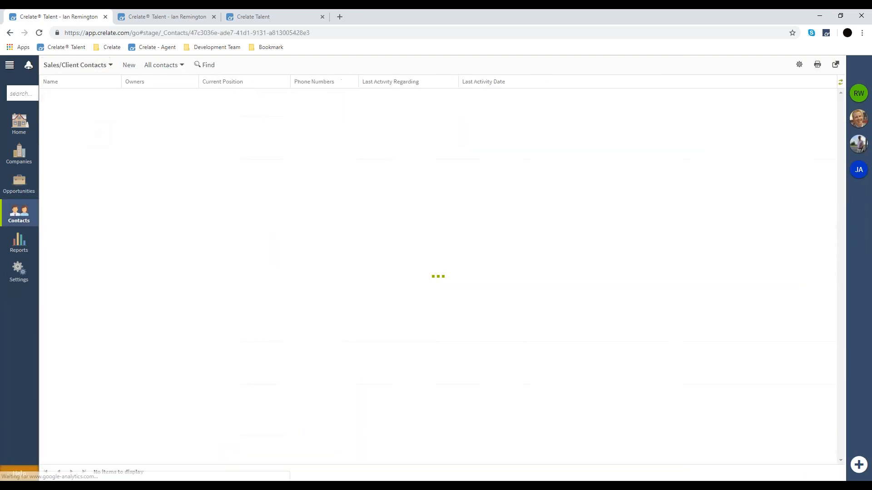
{"action": "left_click", "coordinate": [73, 65]}
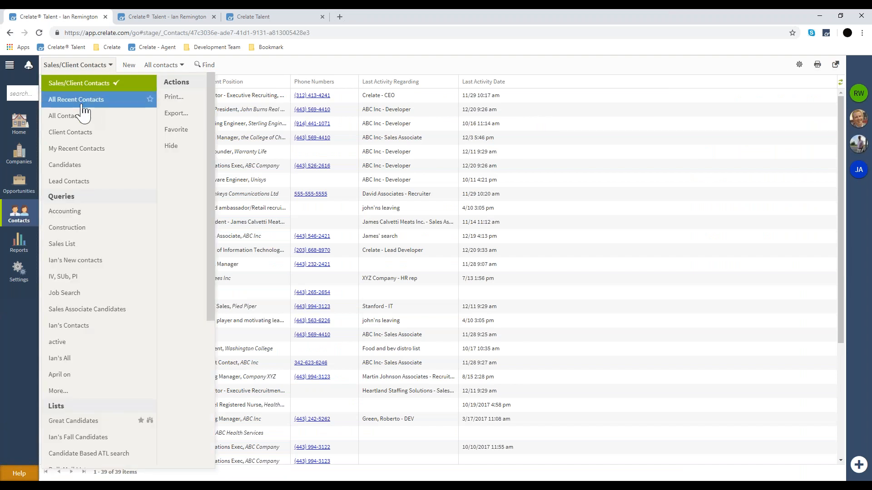
{"action": "left_click", "coordinate": [89, 110]}
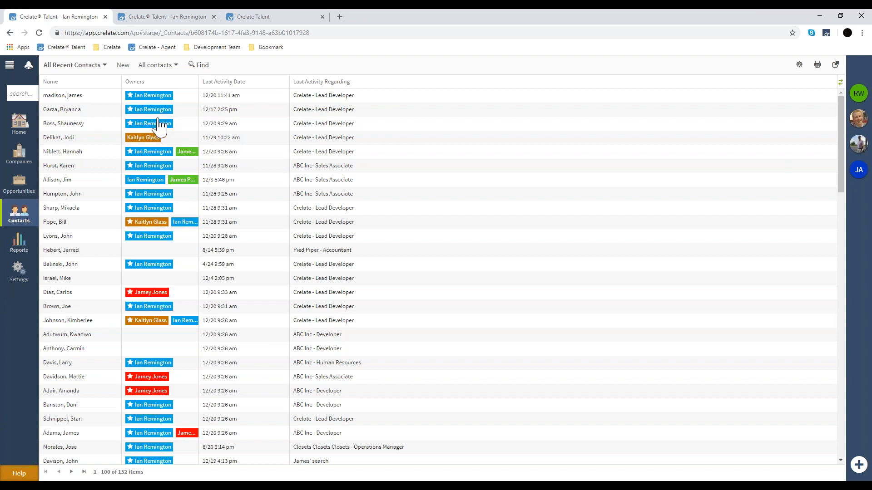
Review the column configuration of the All Recent Contacts view and close it
{"action": "left_click", "coordinate": [796, 68]}
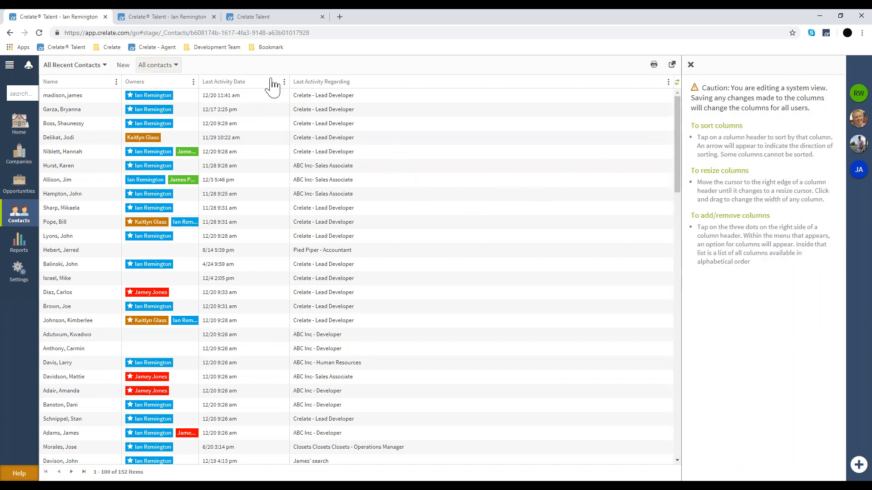
{"action": "left_click", "coordinate": [668, 82]}
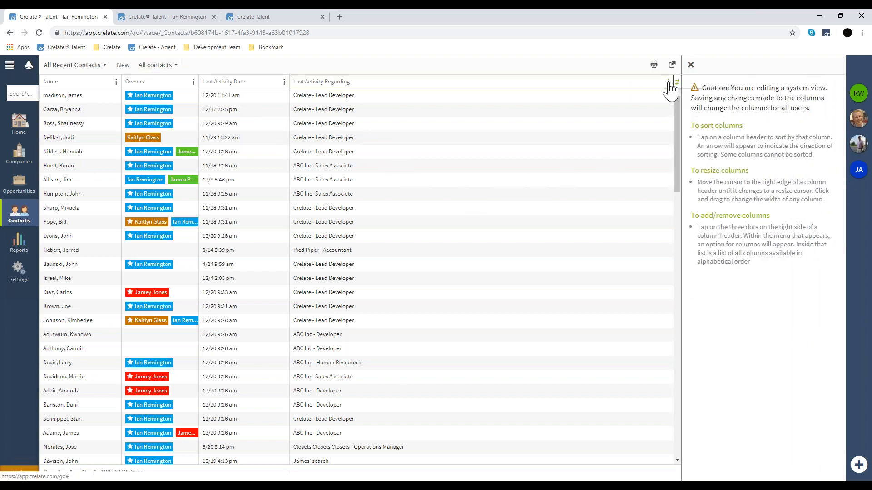
{"action": "left_click", "coordinate": [690, 65]}
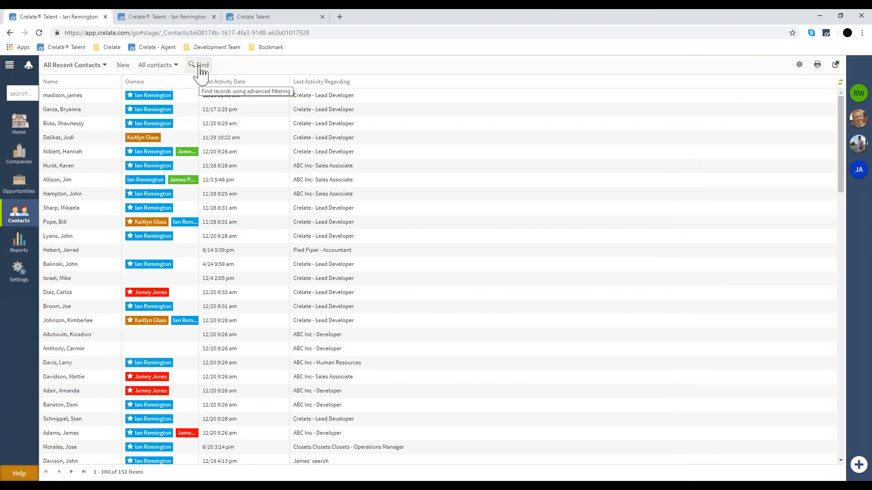
Start an advanced contact search, add the Owners field to the filter and enter the owner's name
{"action": "left_click", "coordinate": [201, 66]}
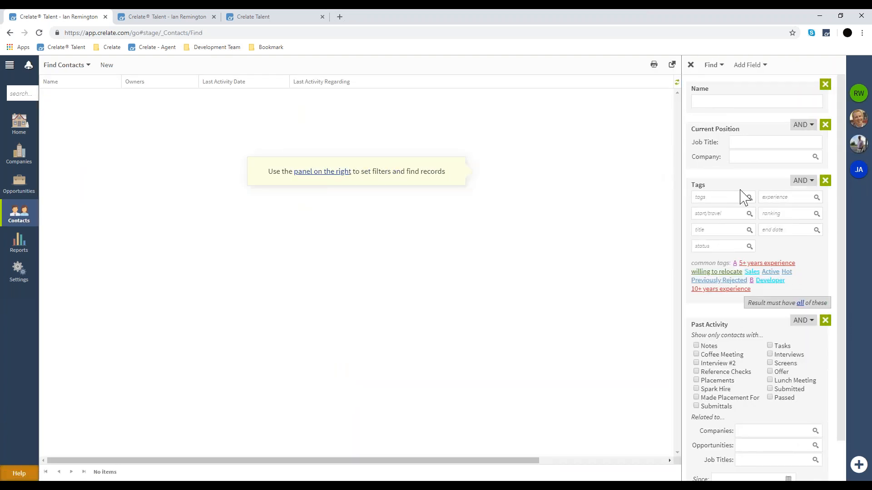
{"action": "scroll", "coordinate": [739, 204], "scroll_direction": "down", "scroll_amount": 1}
{"action": "scroll", "coordinate": [739, 204], "scroll_direction": "up", "scroll_amount": 1}
{"action": "scroll", "coordinate": [751, 91], "scroll_direction": "down", "scroll_amount": 1}
{"action": "left_click", "coordinate": [747, 65]}
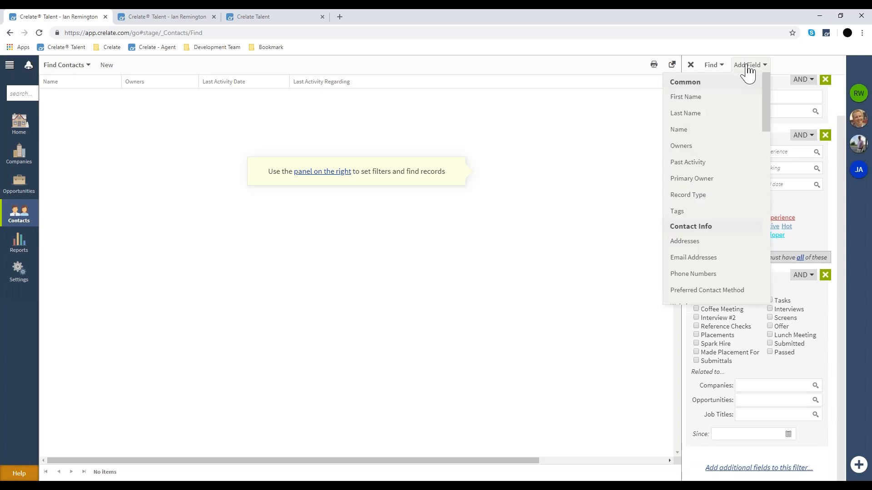
{"action": "left_click", "coordinate": [685, 147]}
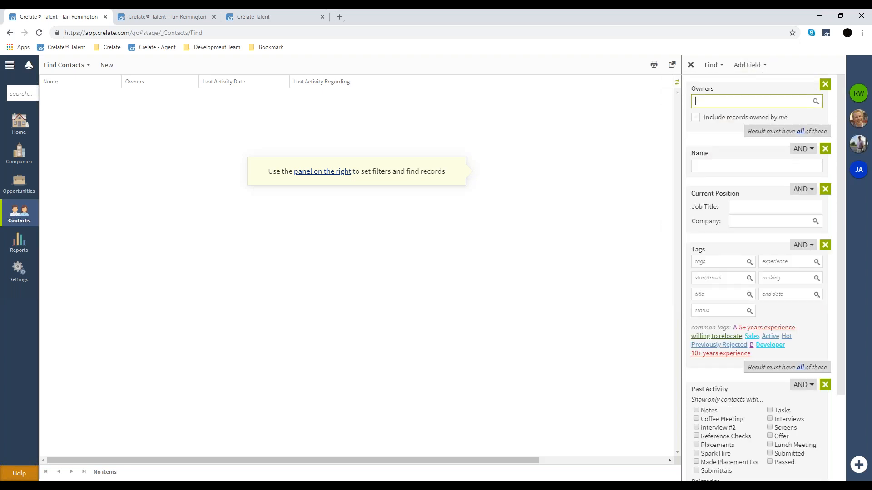
{"action": "type", "text": "ian"}
{"action": "key", "text": "Return"}
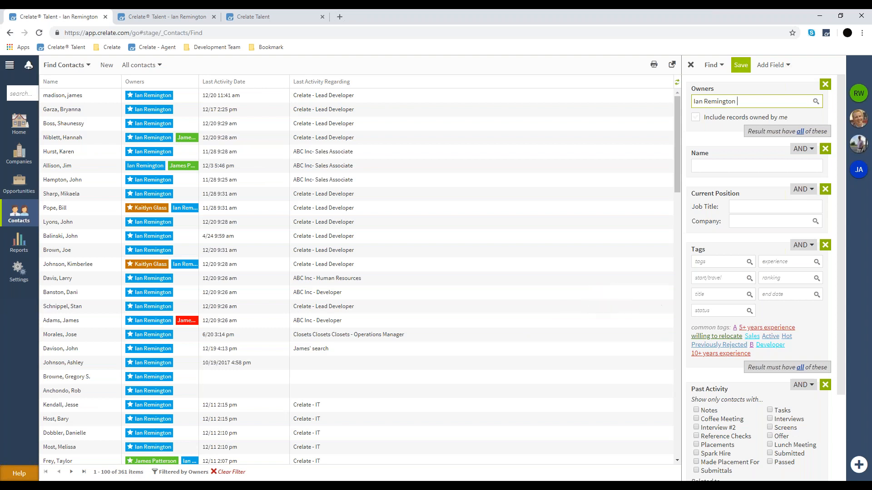
Filter the contacts by current position with the job title "operations exec"
{"action": "left_click", "coordinate": [741, 208]}
{"action": "type", "text": "operations e"}
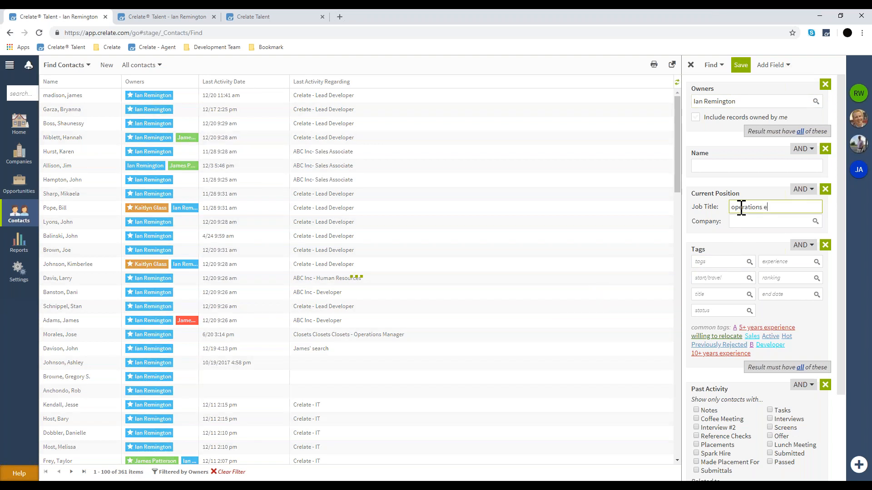
{"action": "type", "text": "xec"}
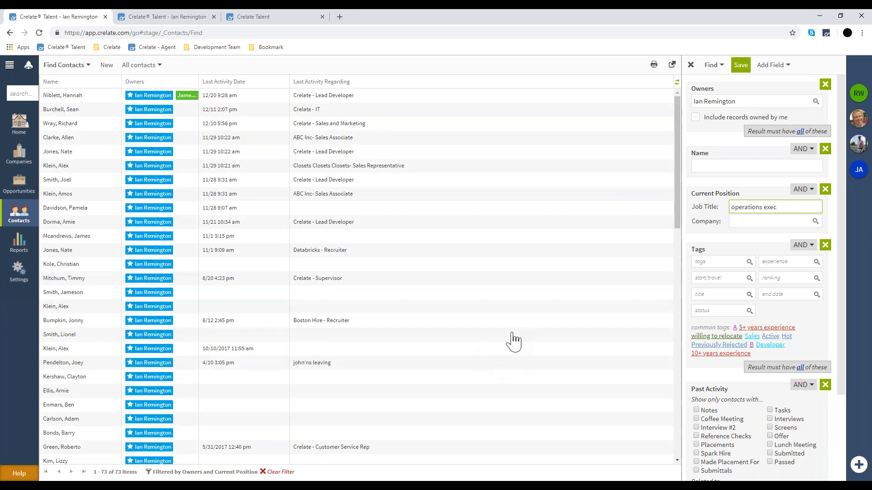
Limit the past activity filter to contacts with Interviews, Tasks, Notes, Placements and Coffee Meeting
{"action": "scroll", "coordinate": [755, 318], "scroll_direction": "down", "scroll_amount": 3}
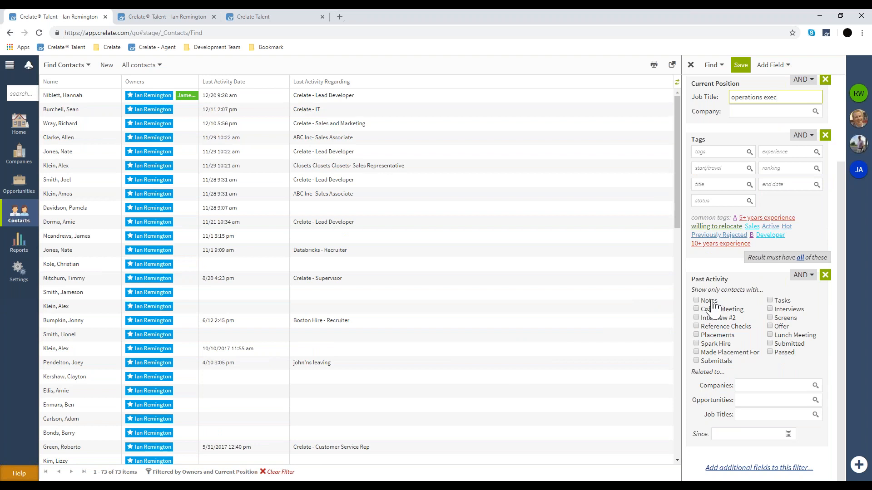
{"action": "left_click", "coordinate": [784, 309]}
{"action": "left_click", "coordinate": [782, 302]}
{"action": "left_click", "coordinate": [709, 302]}
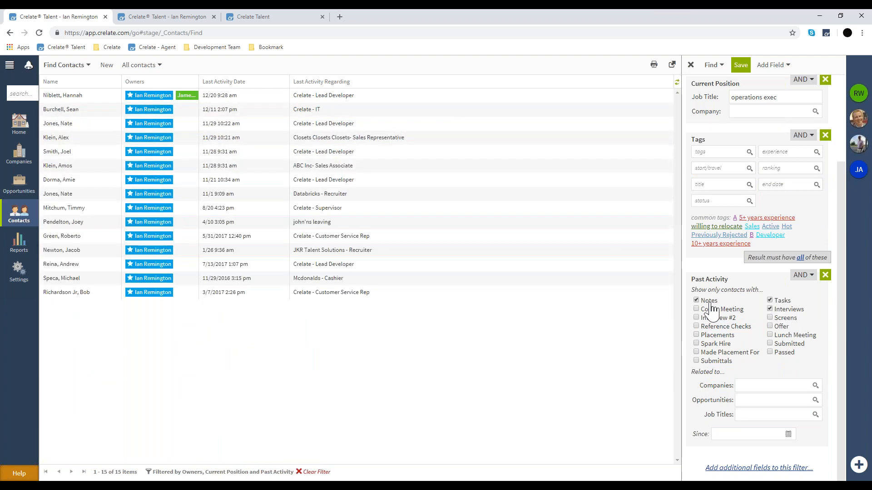
{"action": "left_click", "coordinate": [712, 335]}
{"action": "left_click", "coordinate": [713, 310]}
Set the past activity filter's Since date to Wednesday, August 1, 2018
{"action": "left_click", "coordinate": [788, 434]}
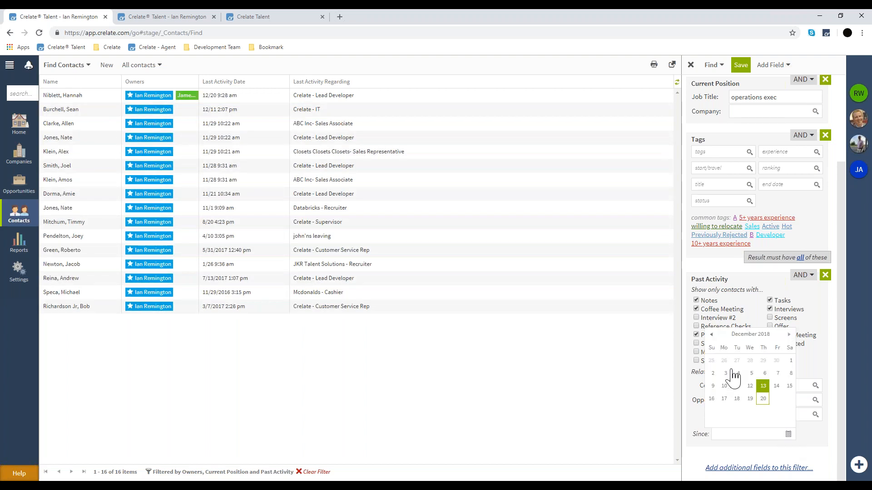
{"action": "left_click", "coordinate": [711, 335]}
{"action": "left_click", "coordinate": [711, 334]}
{"action": "left_click", "coordinate": [711, 335]}
{"action": "left_click", "coordinate": [711, 335]}
{"action": "left_click", "coordinate": [749, 360]}
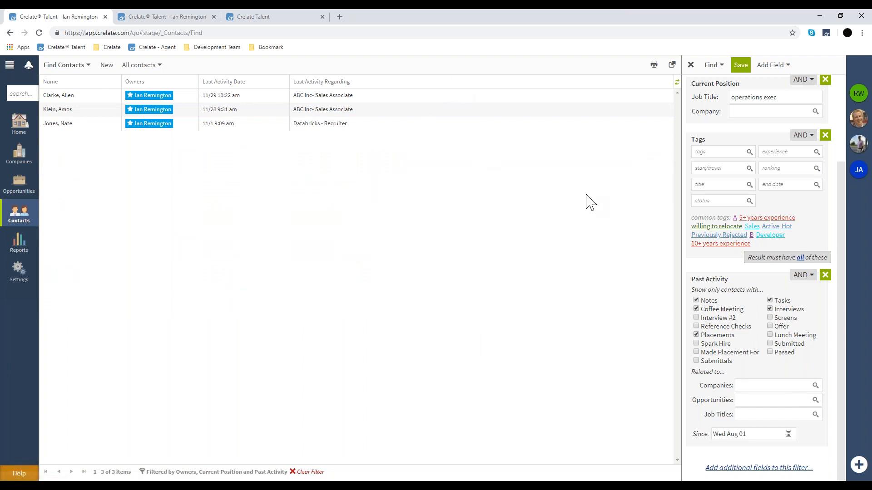
Review the filter criteria and save the search as a new query named "Webinar Test Query"
{"action": "left_click", "coordinate": [802, 278]}
{"action": "left_click", "coordinate": [802, 278]}
{"action": "scroll", "coordinate": [738, 442], "scroll_direction": "up", "scroll_amount": 1}
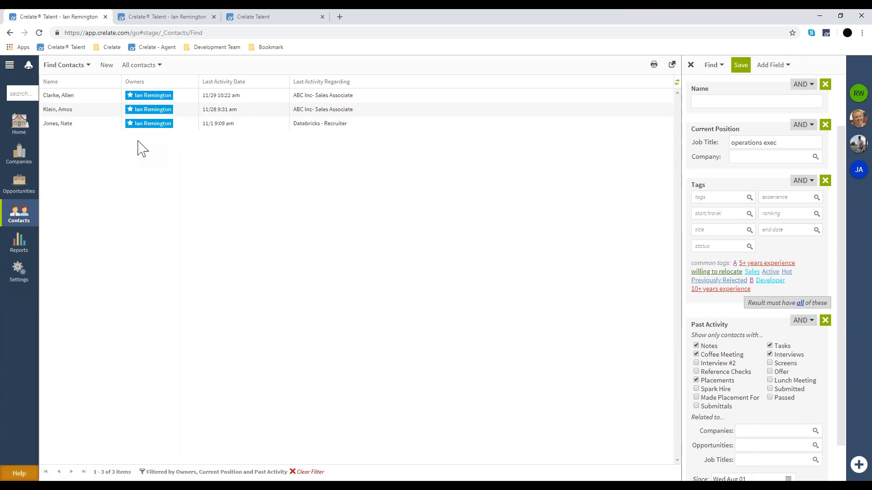
{"action": "scroll", "coordinate": [715, 300], "scroll_direction": "down", "scroll_amount": 1}
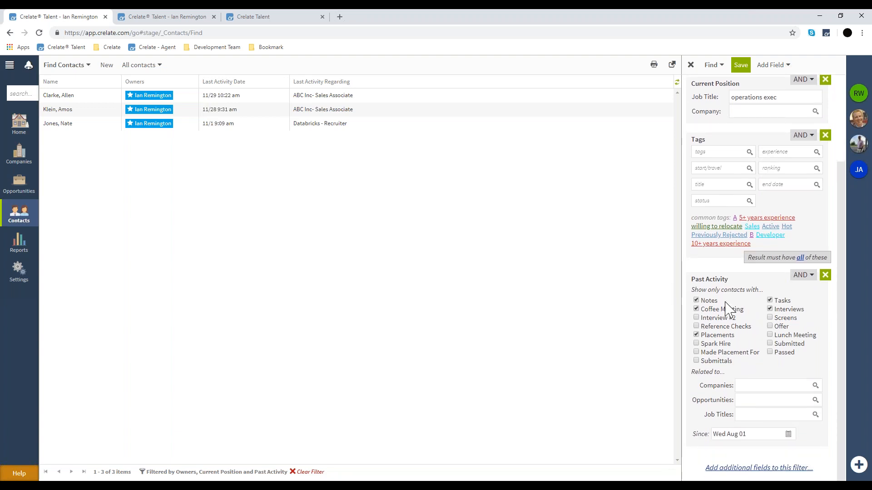
{"action": "left_click", "coordinate": [741, 65]}
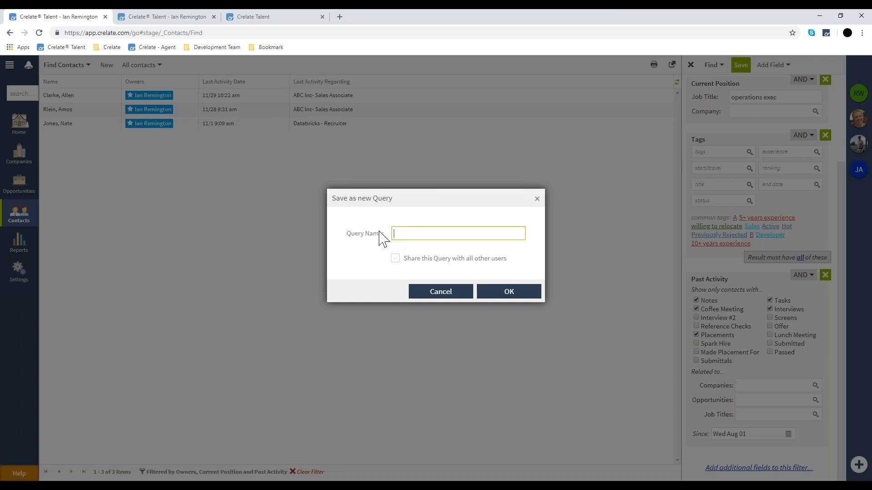
{"action": "type", "text": "Webinar  Test Qu"}
{"action": "left_click", "coordinate": [501, 295]}
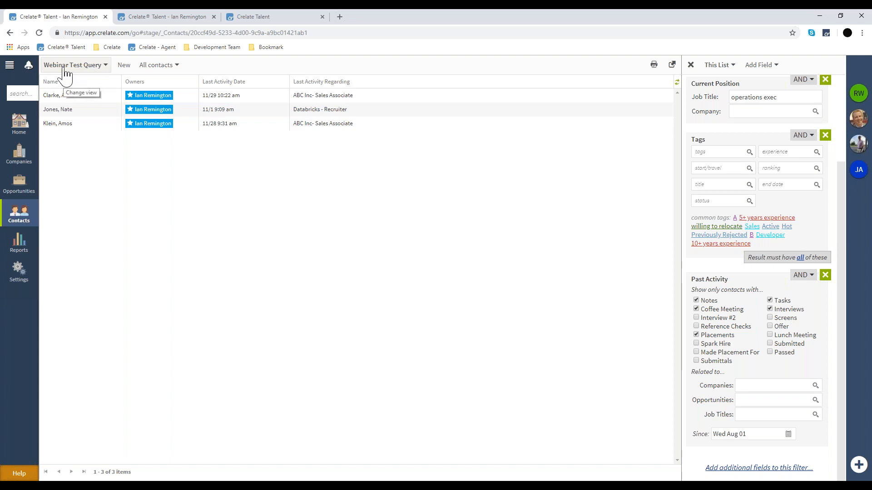
Locate Webinar Test Query among the contact queries and review its job title and past activity criteria
{"action": "left_click", "coordinate": [66, 68]}
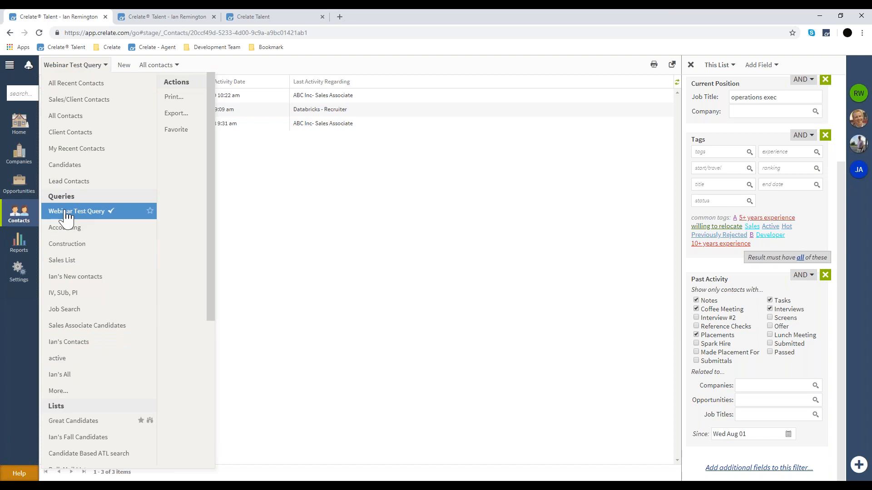
{"action": "left_click", "coordinate": [297, 219]}
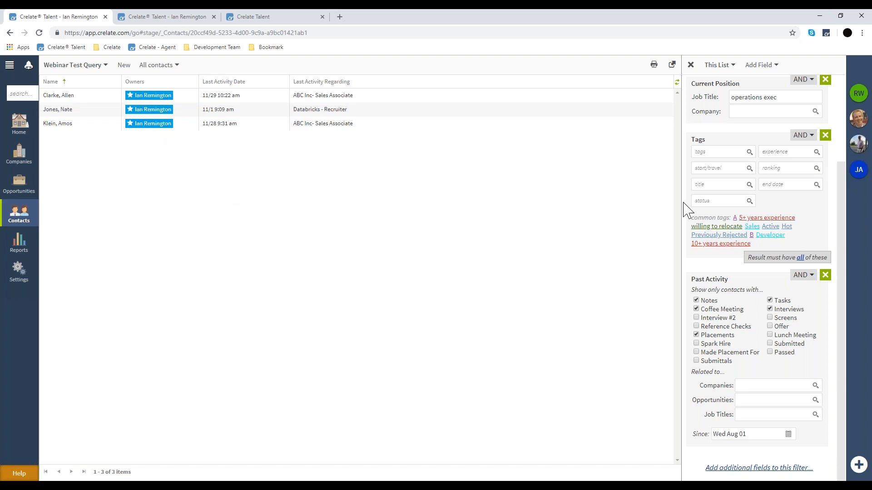
{"action": "scroll", "coordinate": [771, 193], "scroll_direction": "up", "scroll_amount": 3}
{"action": "scroll", "coordinate": [783, 184], "scroll_direction": "down", "scroll_amount": 1}
{"action": "triple_click", "coordinate": [783, 165]}
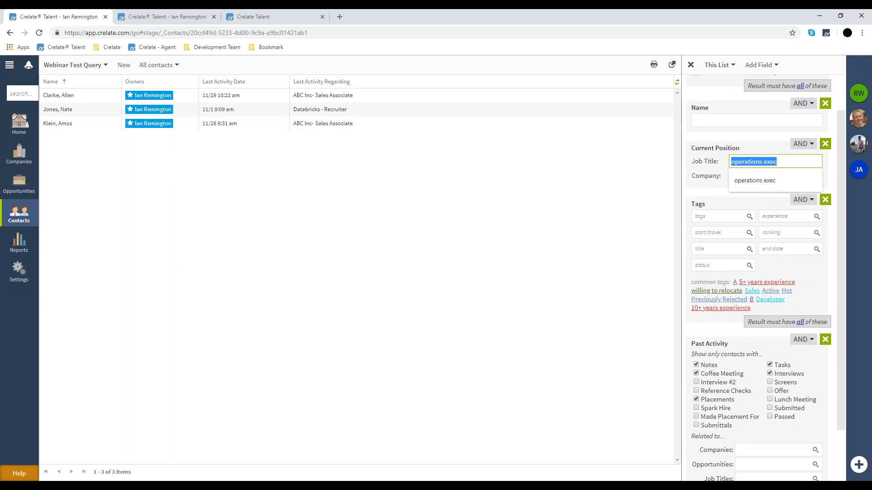
{"action": "scroll", "coordinate": [727, 272], "scroll_direction": "down", "scroll_amount": 3}
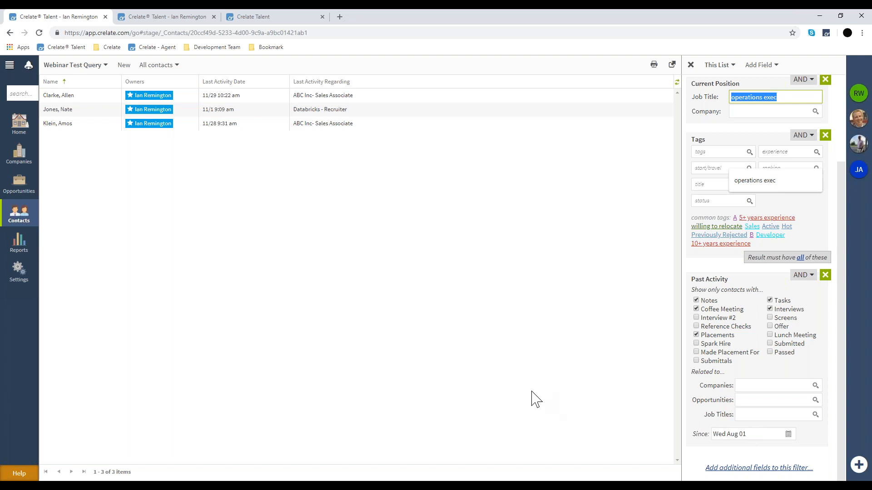
Look over the available contact queries, lists and recent imports, and return to Webinar Test Query
{"action": "left_click", "coordinate": [86, 66]}
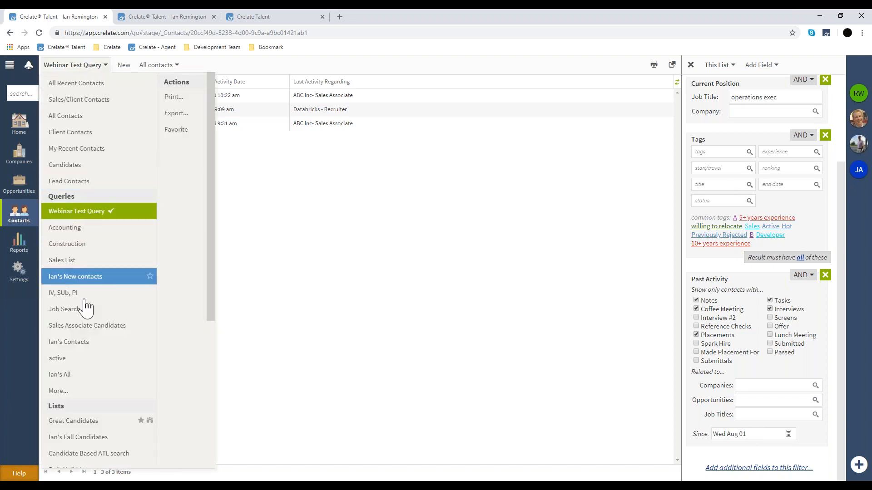
{"action": "scroll", "coordinate": [88, 318], "scroll_direction": "down", "scroll_amount": 4}
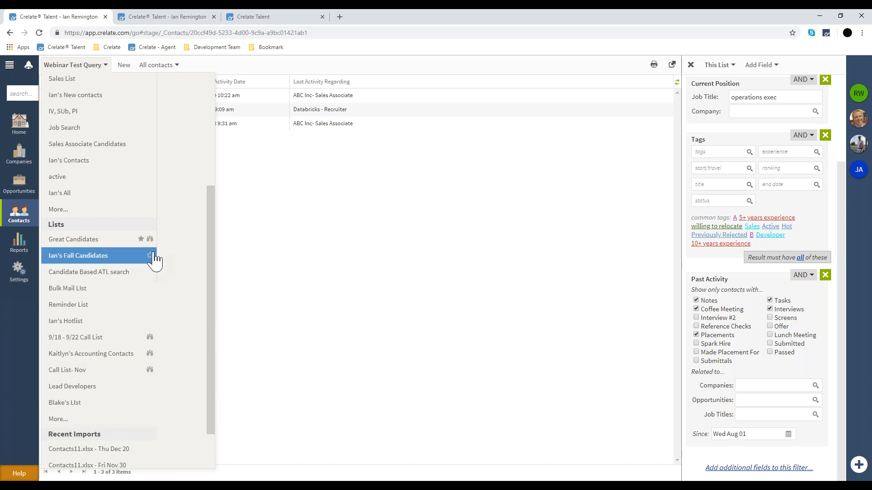
{"action": "left_click", "coordinate": [274, 171]}
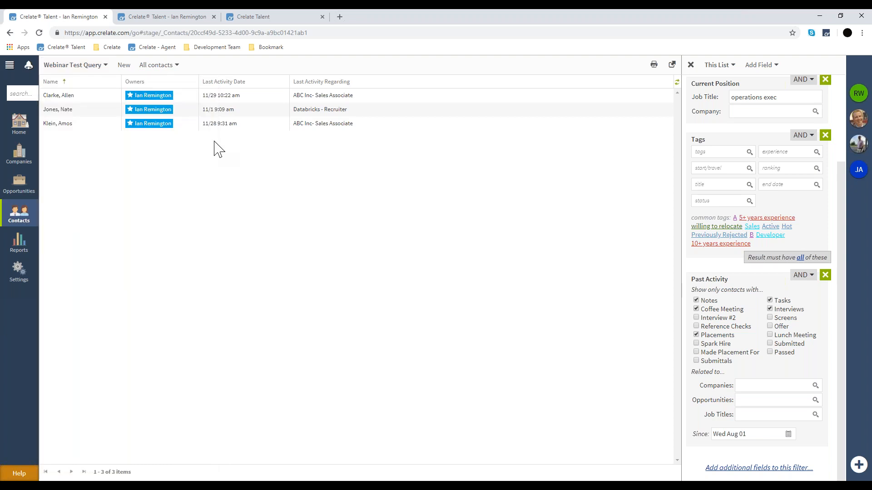
Select all three contacts in the query results, add them to the Accounting/Finance list, and open the export options
{"action": "left_click_drag", "start_coordinate": [93, 93], "coordinate": [99, 141]}
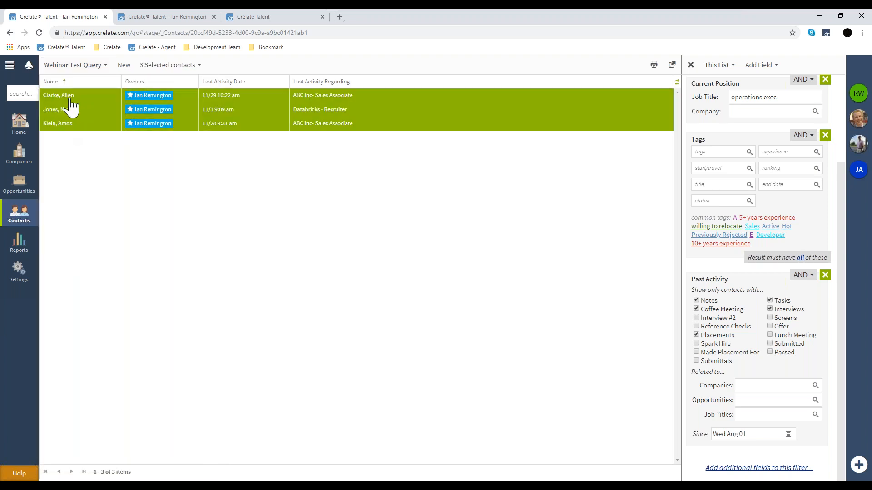
{"action": "left_click", "coordinate": [166, 65]}
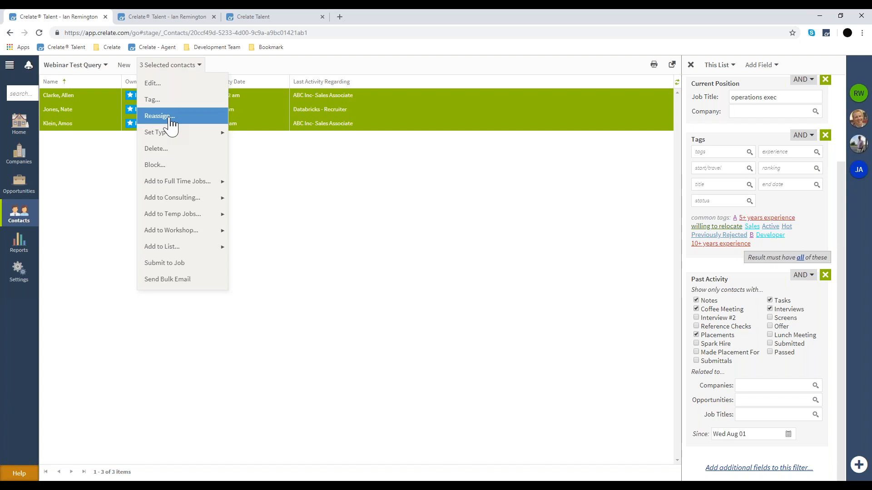
{"action": "mouse_move", "coordinate": [182, 248]}
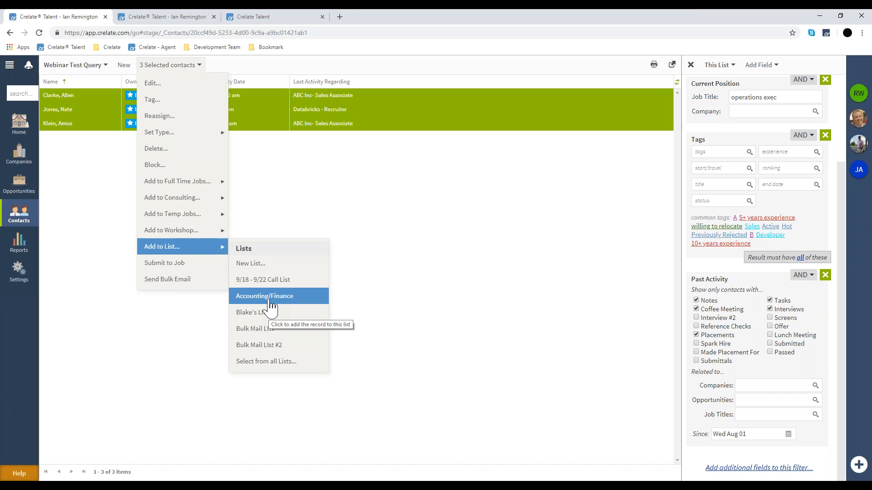
{"action": "left_click", "coordinate": [271, 301]}
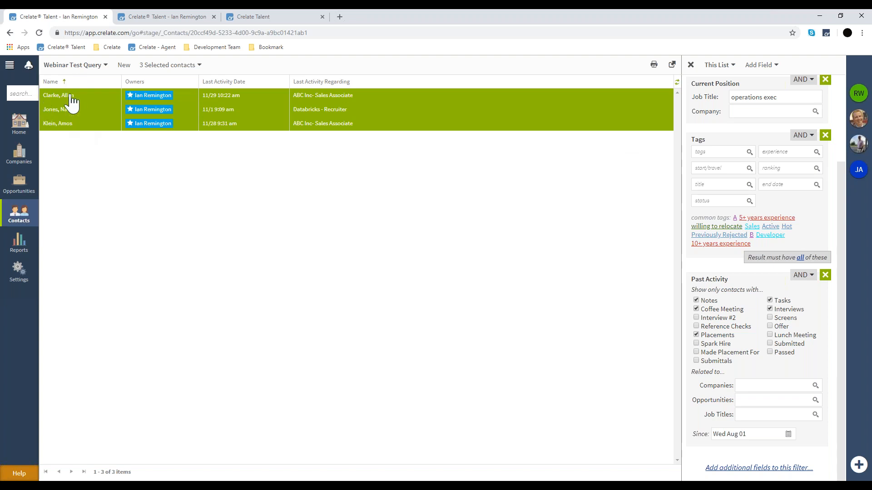
{"action": "left_click", "coordinate": [672, 65]}
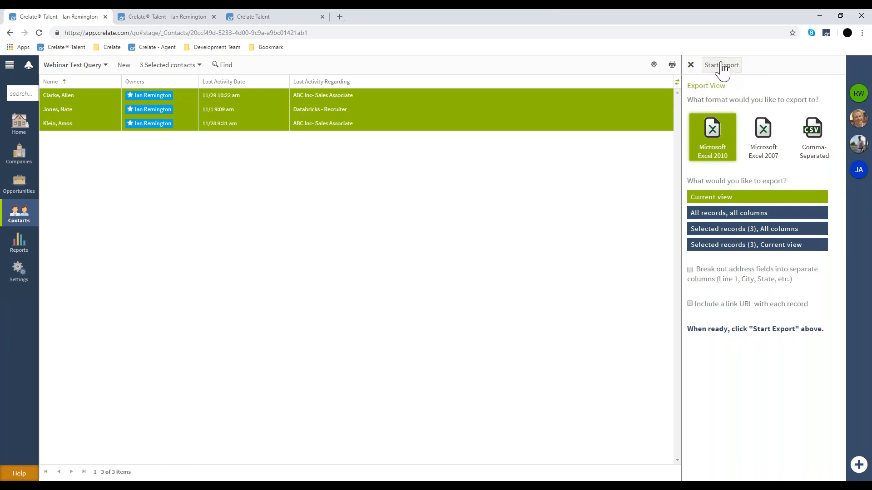
Return to the Crelate - Lead Developer job in Home and look over its candidates by stage
{"action": "left_click", "coordinate": [26, 126]}
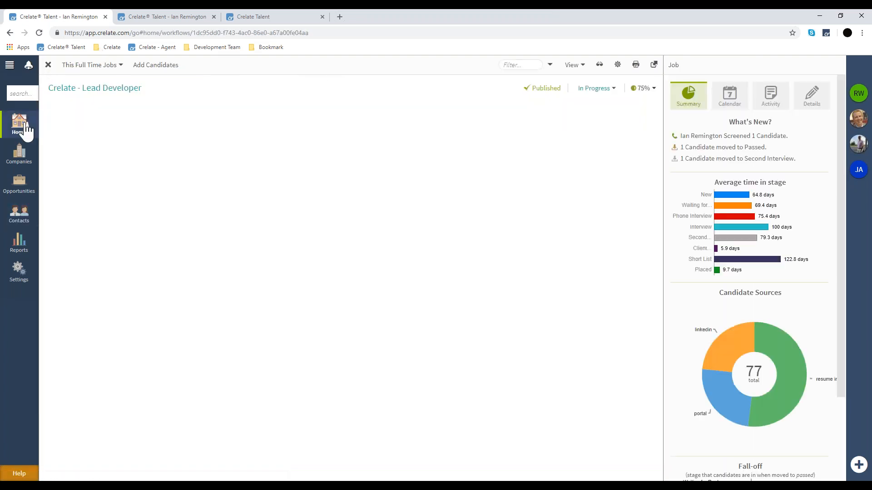
{"action": "scroll", "coordinate": [265, 218], "scroll_direction": "down", "scroll_amount": 4}
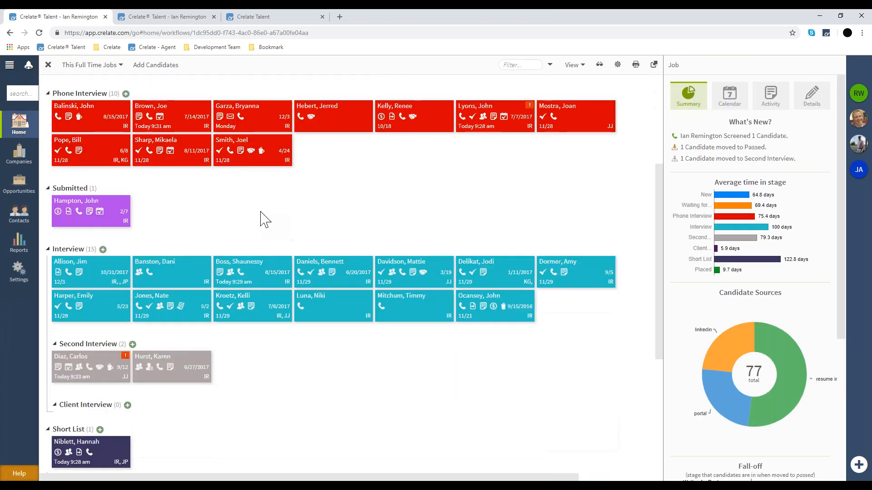
{"action": "scroll", "coordinate": [264, 218], "scroll_direction": "up", "scroll_amount": 4}
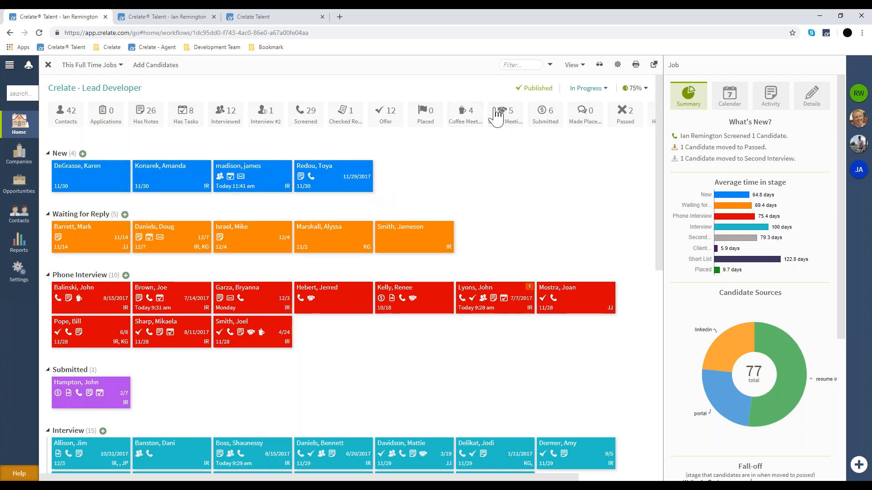
Add a Stage filter to the Candidate Tiles view for Submitted, Interview, Second Interview and Short List
{"action": "left_click", "coordinate": [617, 65]}
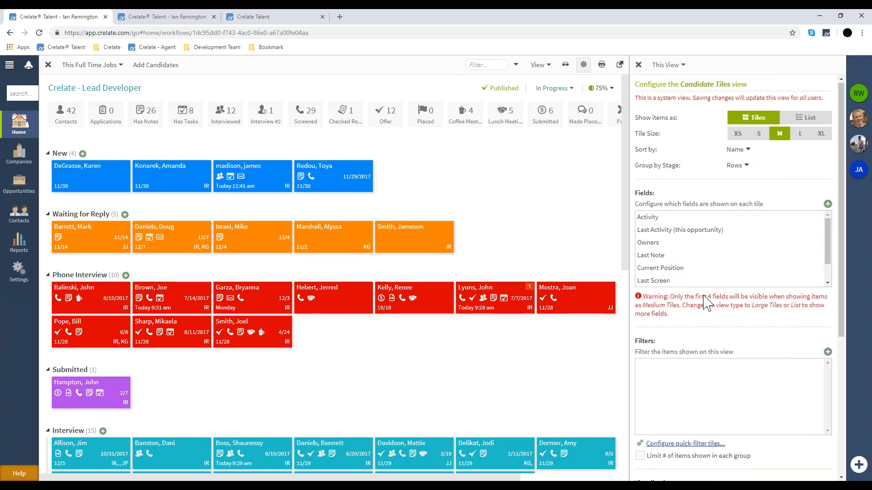
{"action": "scroll", "coordinate": [703, 299], "scroll_direction": "down", "scroll_amount": 3}
{"action": "left_click", "coordinate": [827, 217]}
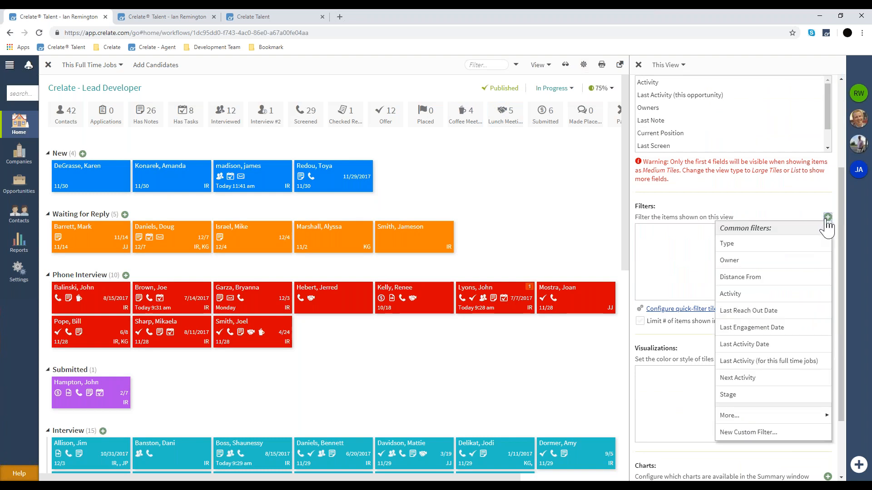
{"action": "left_click", "coordinate": [754, 397]}
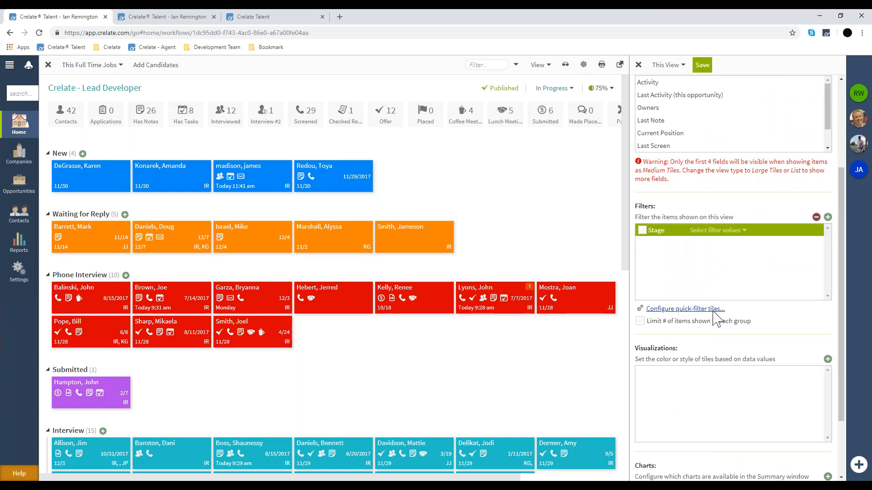
{"action": "left_click", "coordinate": [709, 234]}
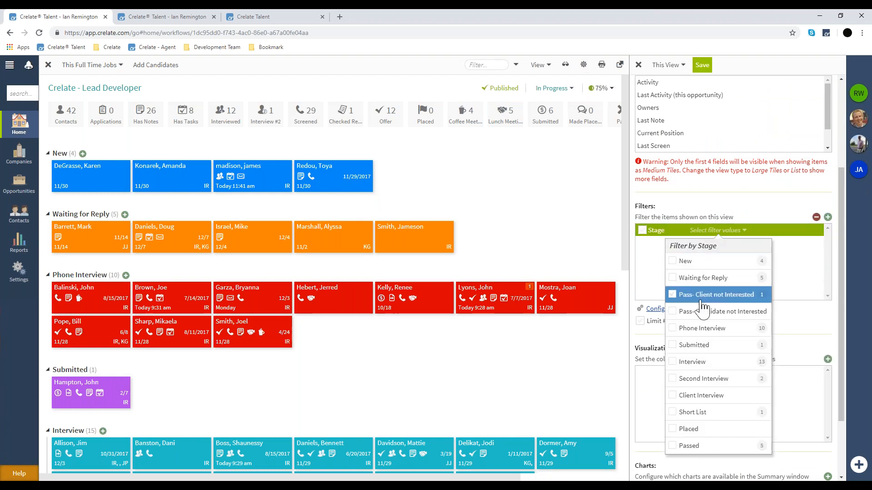
{"action": "left_click", "coordinate": [696, 346]}
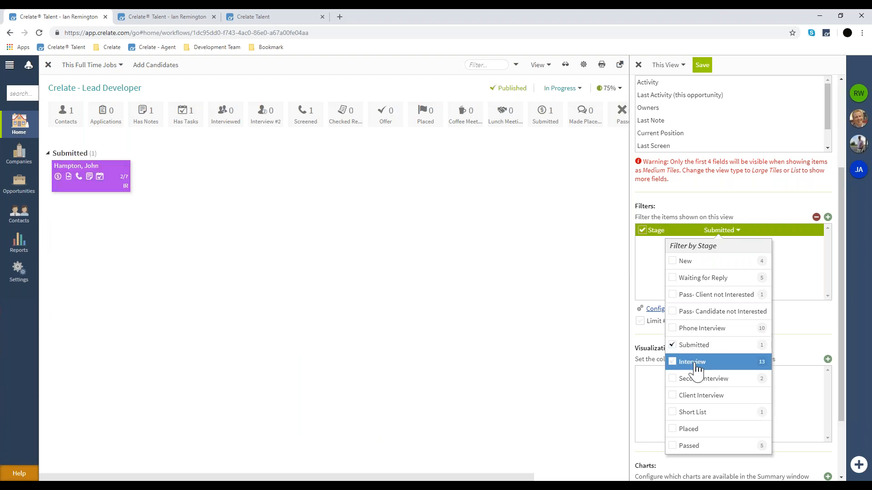
{"action": "left_click", "coordinate": [696, 378]}
{"action": "left_click", "coordinate": [690, 412]}
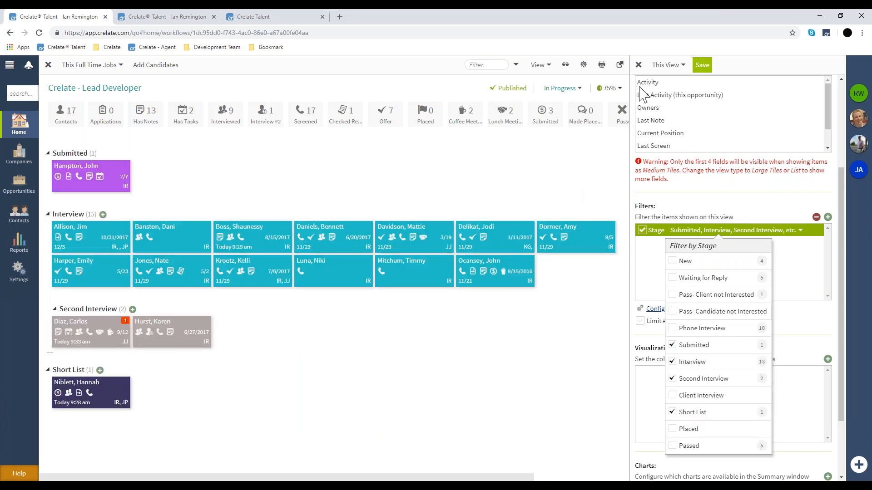
Examine the export options and the configured tile fields of the Candidate Tiles view, leaving the export without running it
{"action": "left_click", "coordinate": [620, 64]}
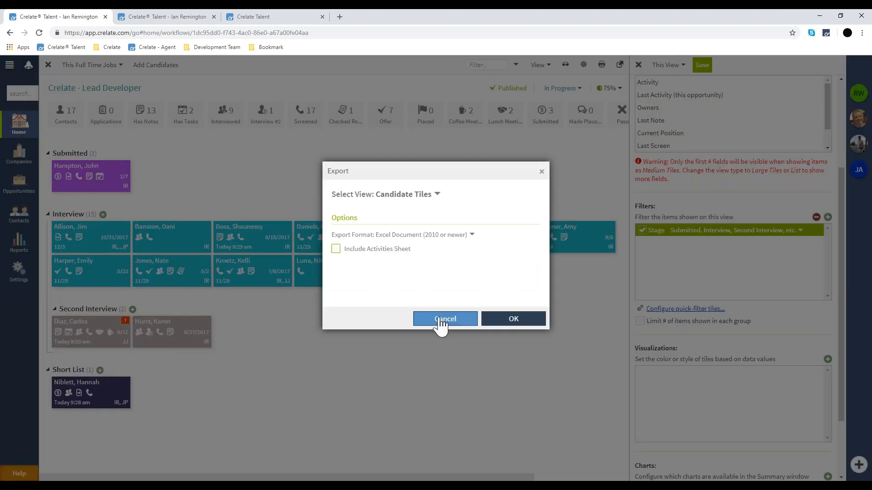
{"action": "left_click", "coordinate": [439, 320]}
{"action": "scroll", "coordinate": [678, 286], "scroll_direction": "up", "scroll_amount": 3}
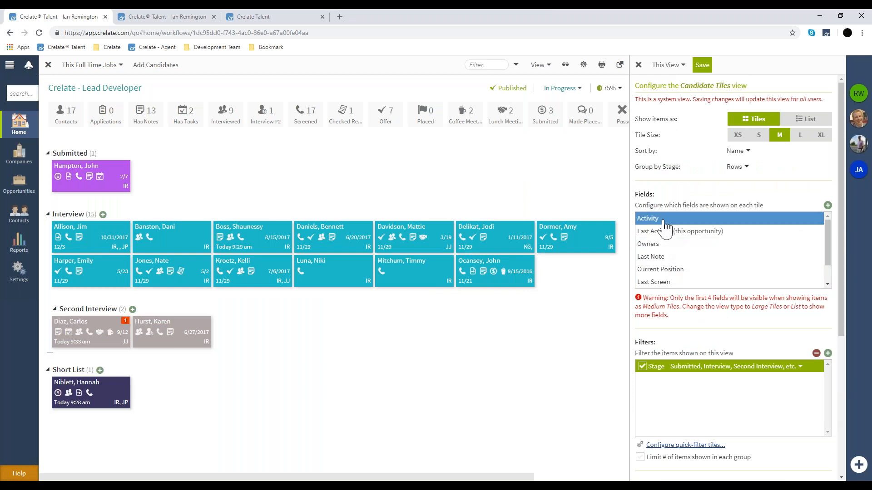
{"action": "scroll", "coordinate": [651, 258], "scroll_direction": "down", "scroll_amount": 2}
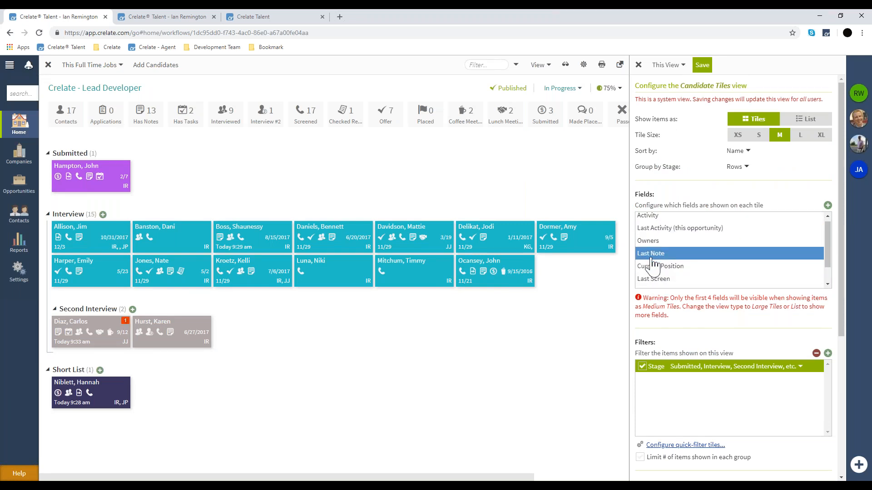
{"action": "scroll", "coordinate": [650, 259], "scroll_direction": "up", "scroll_amount": 2}
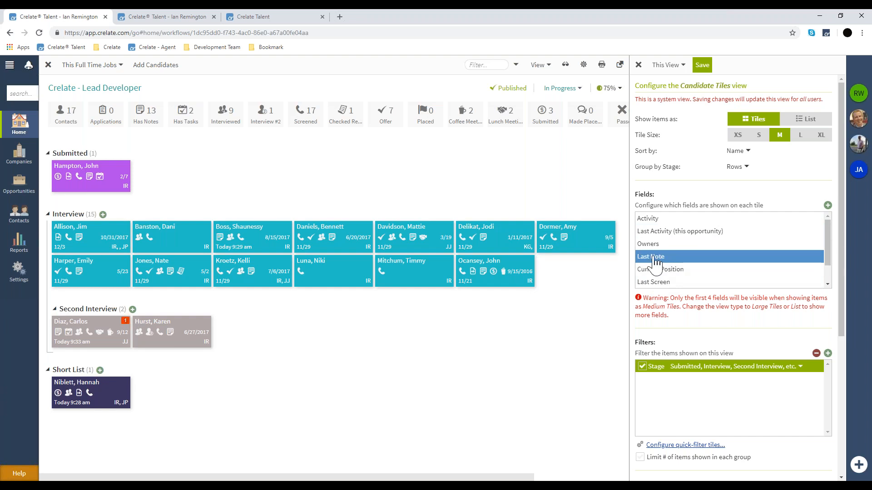
{"action": "left_click", "coordinate": [620, 65]}
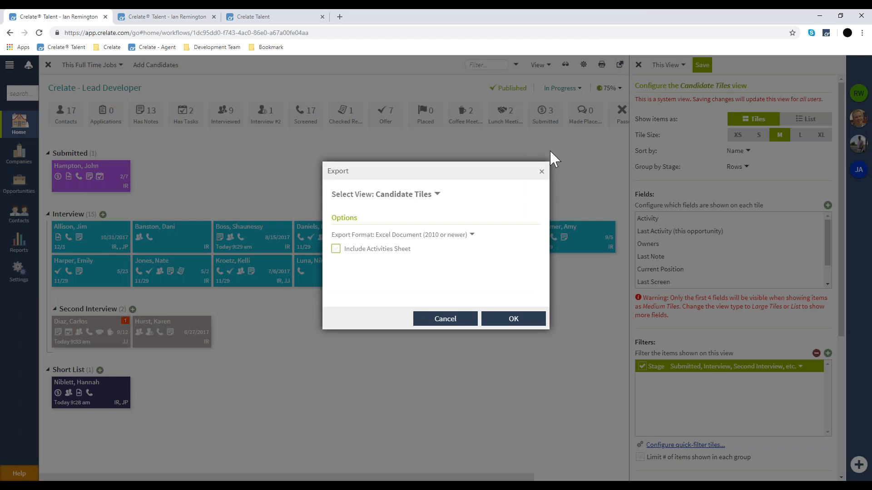
{"action": "left_click", "coordinate": [541, 172]}
Leave the Lead Developer job for the Open Jobs overview and switch it to the All Candidates view
{"action": "left_click", "coordinate": [5, 127]}
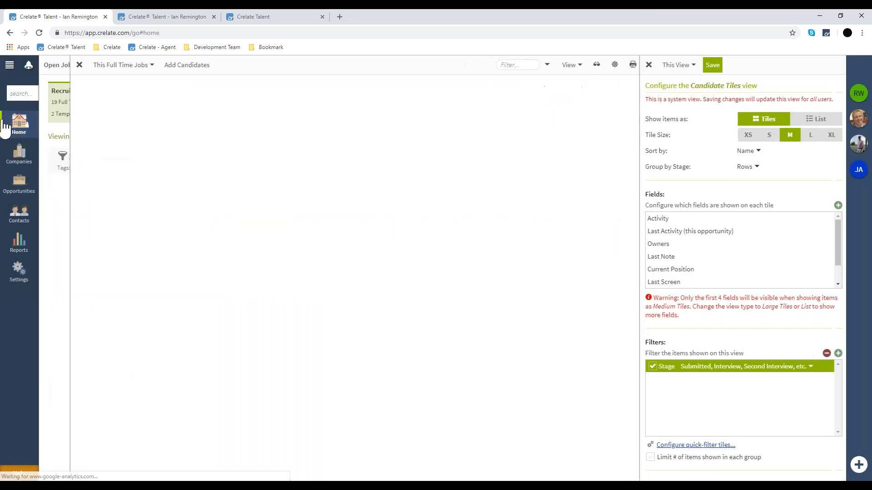
{"action": "scroll", "coordinate": [144, 328], "scroll_direction": "down", "scroll_amount": 3}
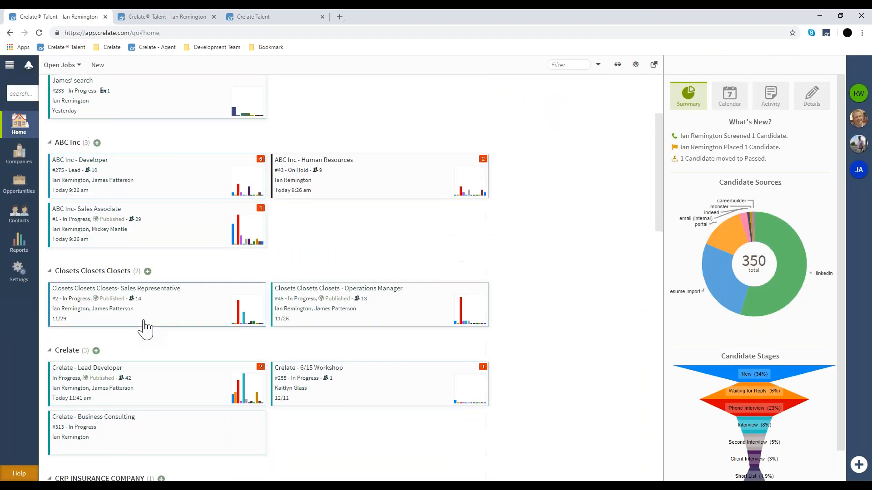
{"action": "scroll", "coordinate": [143, 328], "scroll_direction": "up", "scroll_amount": 3}
{"action": "left_click", "coordinate": [62, 65]}
{"action": "left_click", "coordinate": [68, 96]}
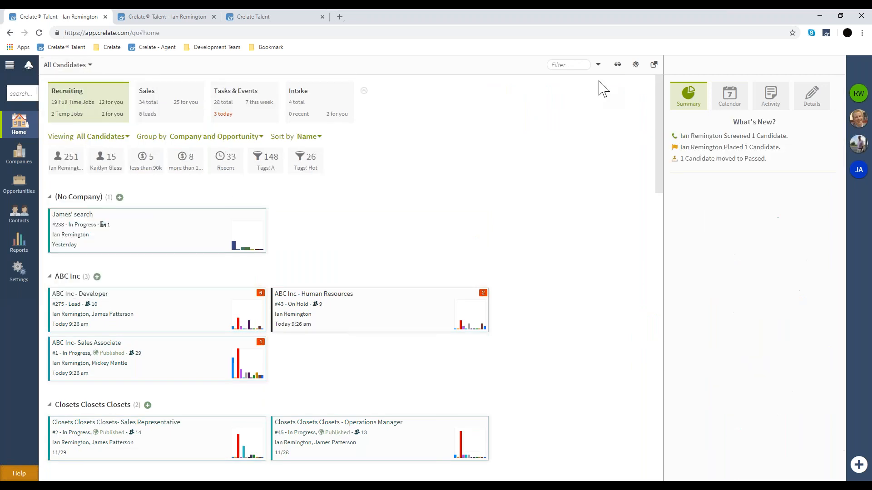
Set up an All Candidates export with the activities sheet included and the date range Last Two Weeks, and cancel it
{"action": "left_click", "coordinate": [654, 64]}
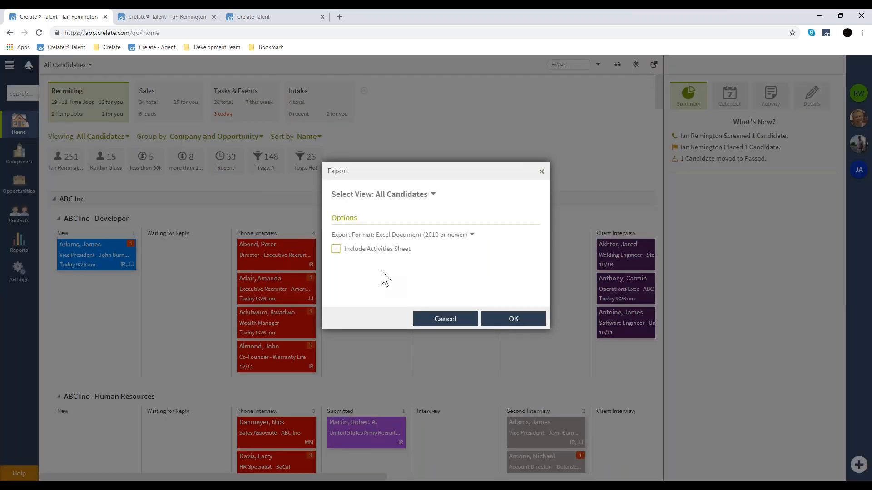
{"action": "left_click", "coordinate": [366, 250]}
{"action": "left_click", "coordinate": [454, 277]}
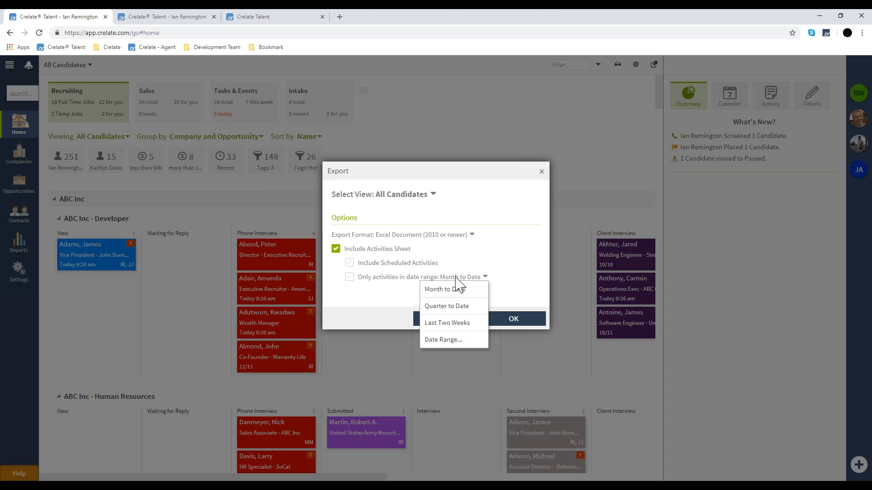
{"action": "left_click", "coordinate": [439, 324]}
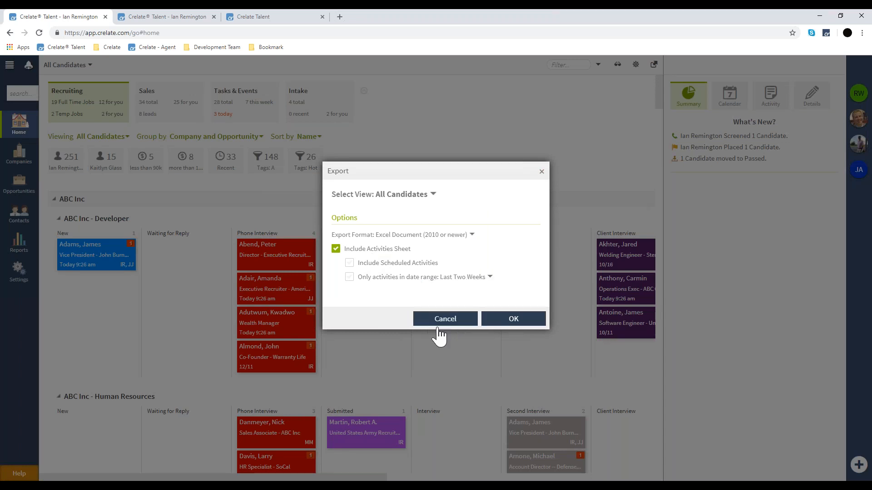
{"action": "left_click", "coordinate": [443, 319]}
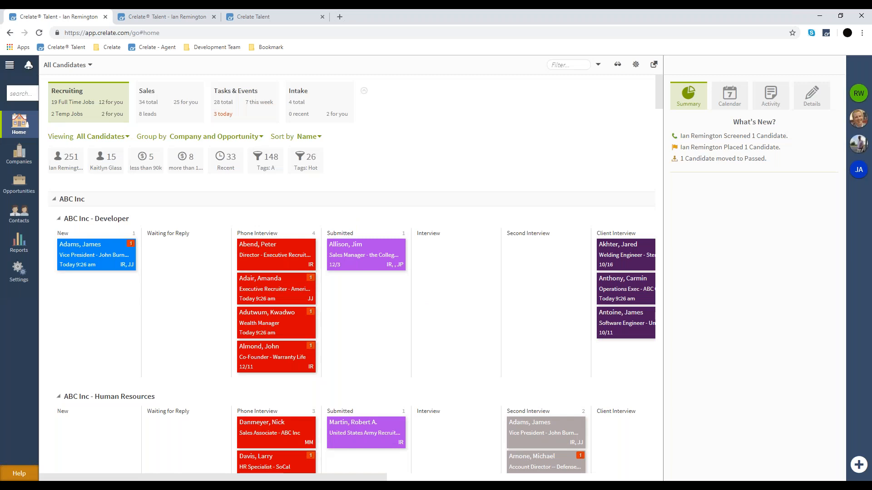